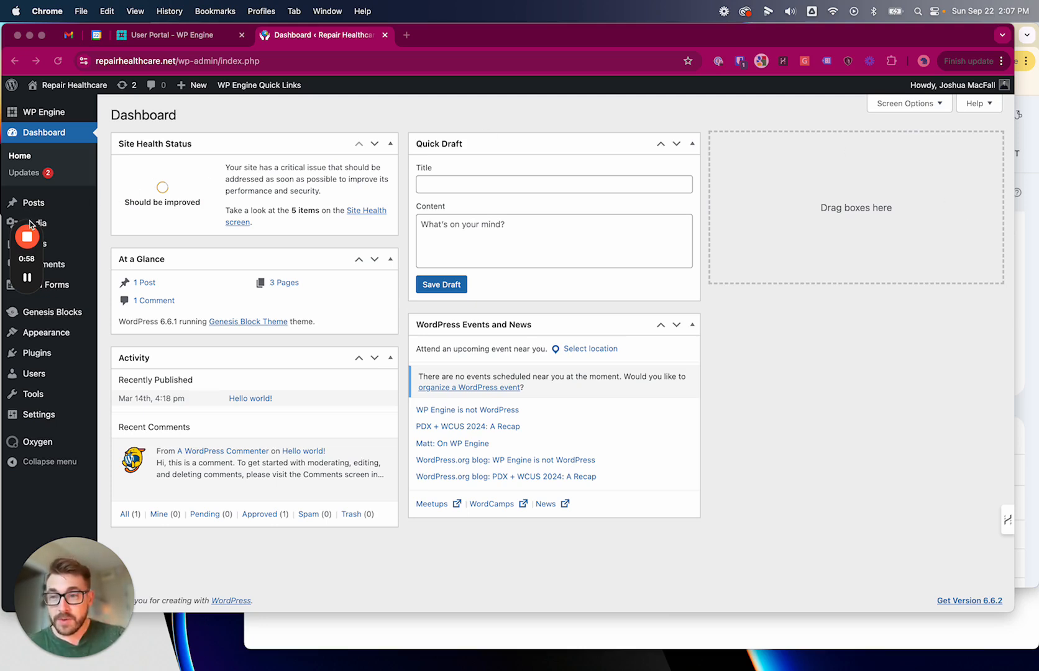
pyautogui.moveTo(31, 224); pyautogui.dragTo(1012, 147)
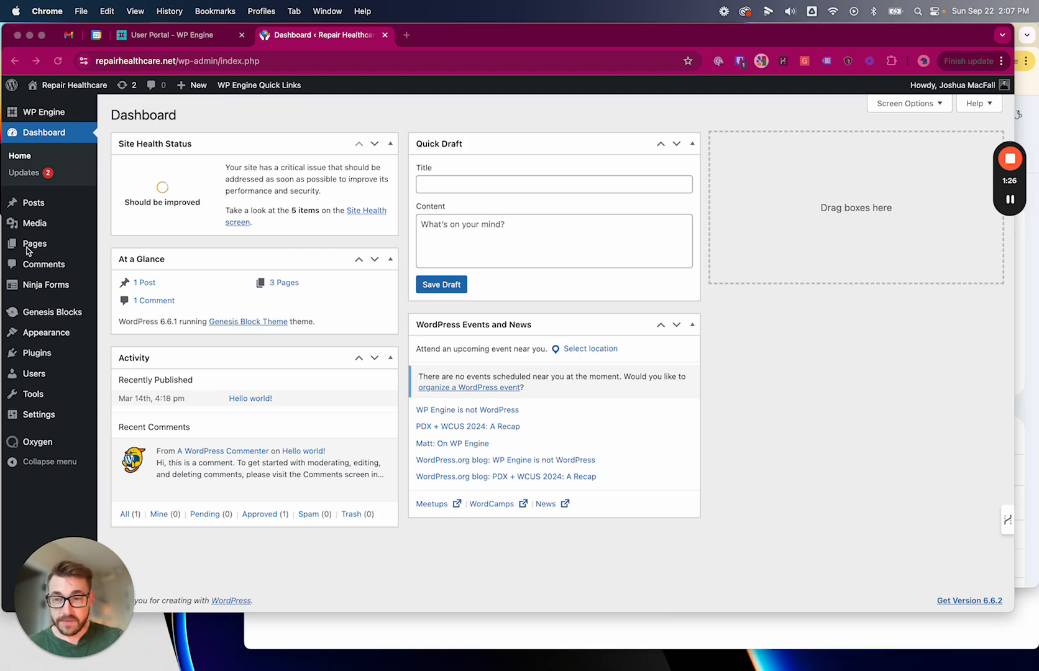
# Examine the installed plugins list, including the inactive Yoast SEO entry.
pyautogui.click(37, 354)
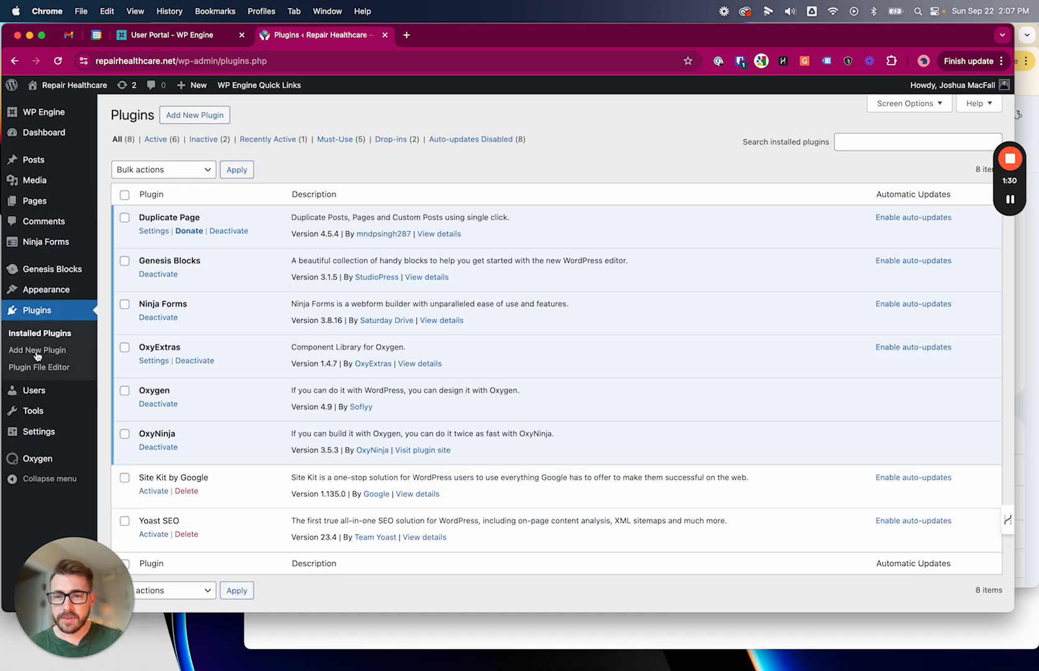
pyautogui.scroll(-2, 177, 447)
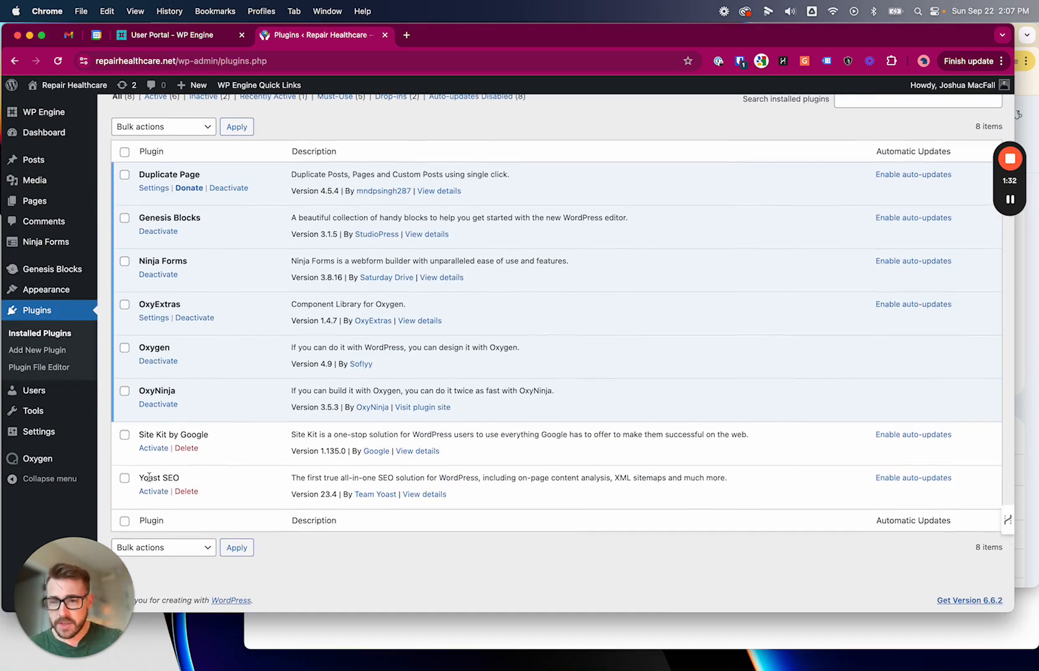
pyautogui.moveTo(158, 479); pyautogui.dragTo(176, 481)
pyautogui.click(197, 483)
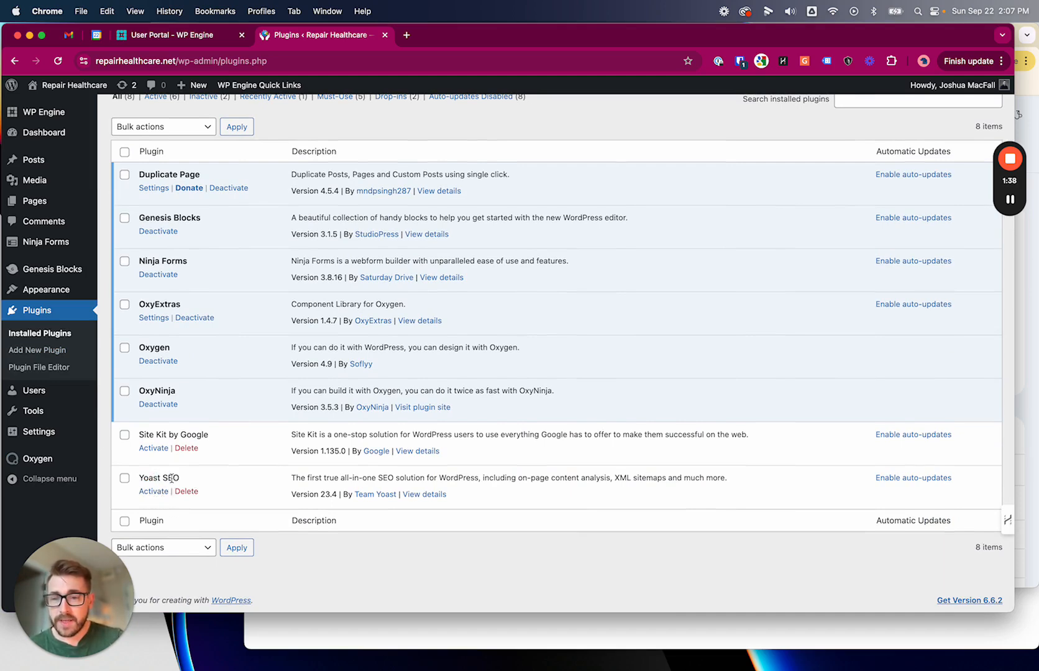
# Find Rank Math SEO among the available new plugins, install it and activate it.
pyautogui.click(39, 353)
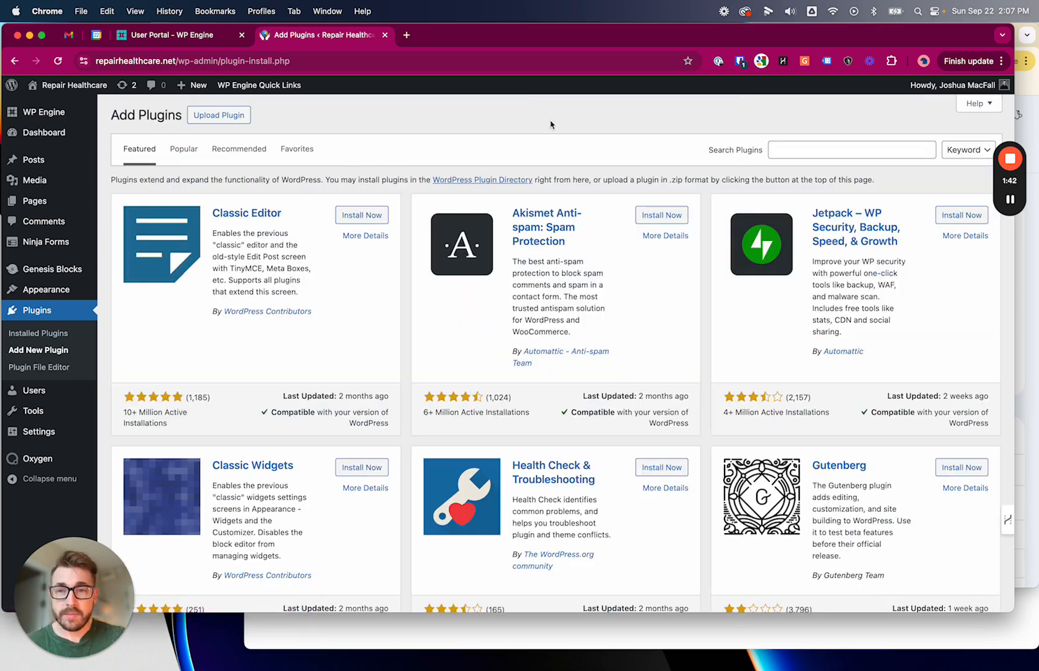
pyautogui.click(777, 147)
pyautogui.write('Rank MA')
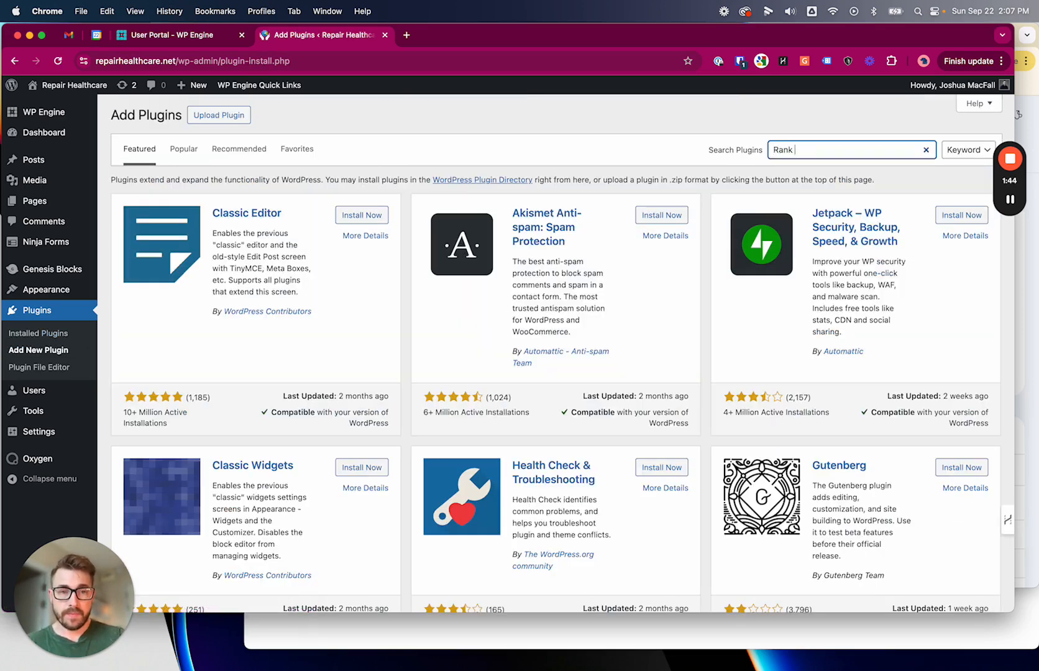
pyautogui.write('th')
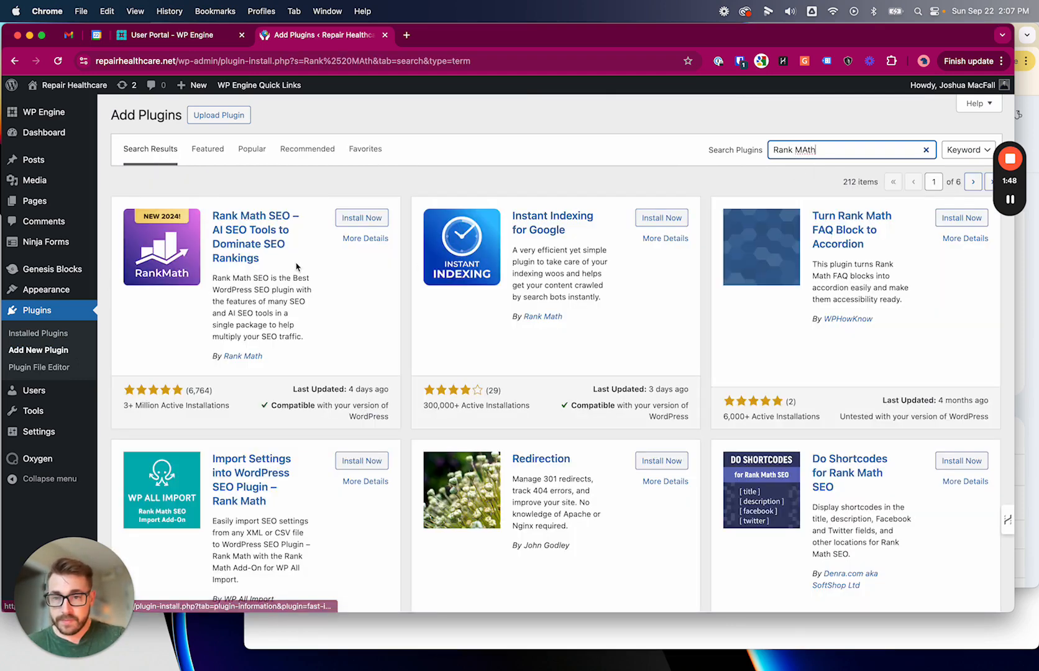
pyautogui.click(361, 219)
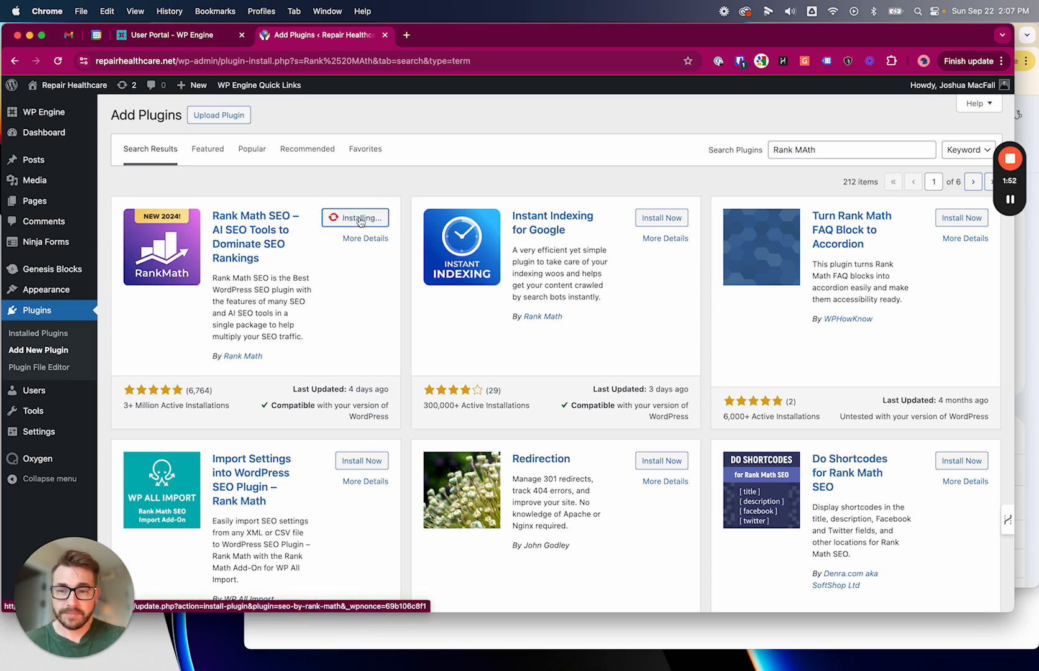
pyautogui.click(361, 219)
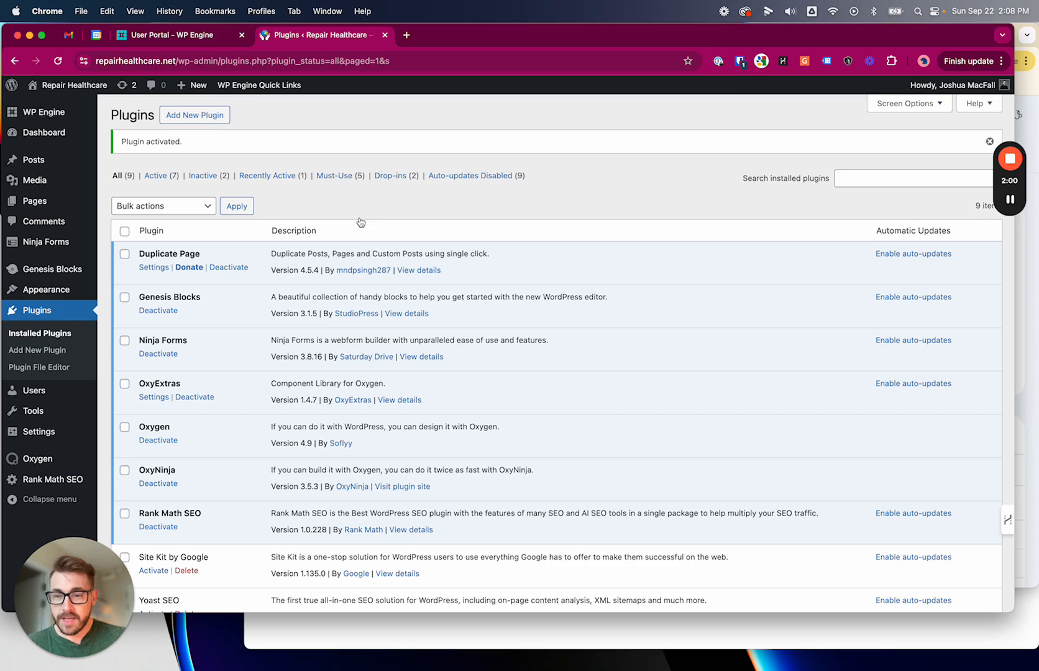
# Connect Rank Math SEO to its online account and activate the Rank Math Free Plan for this site.
pyautogui.scroll(-1, 348, 379)
pyautogui.scroll(-4, 348, 379)
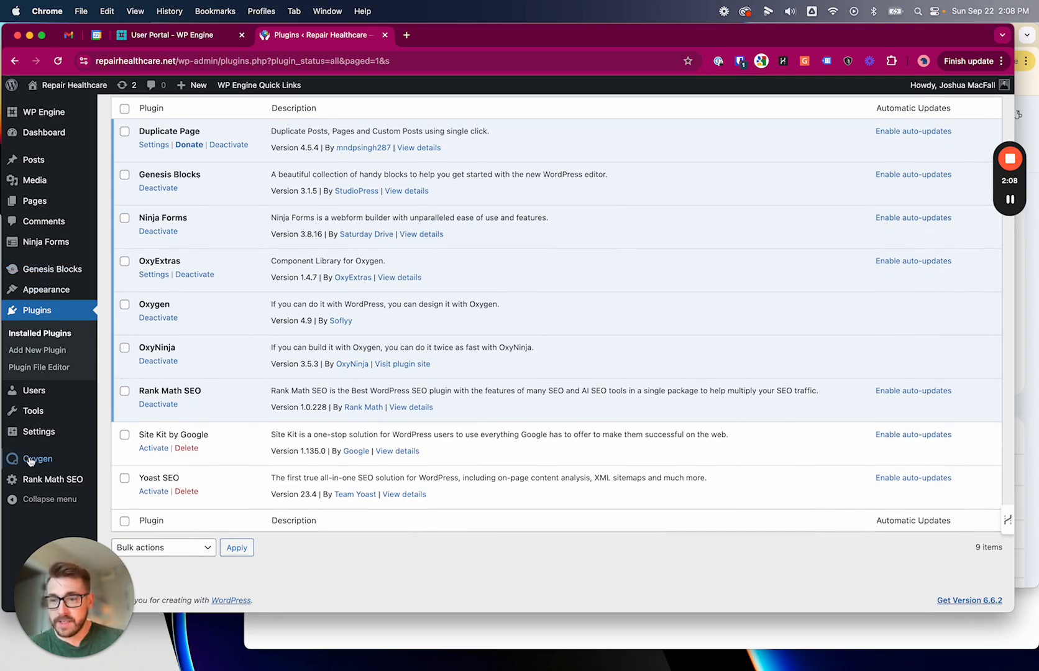
pyautogui.click(68, 479)
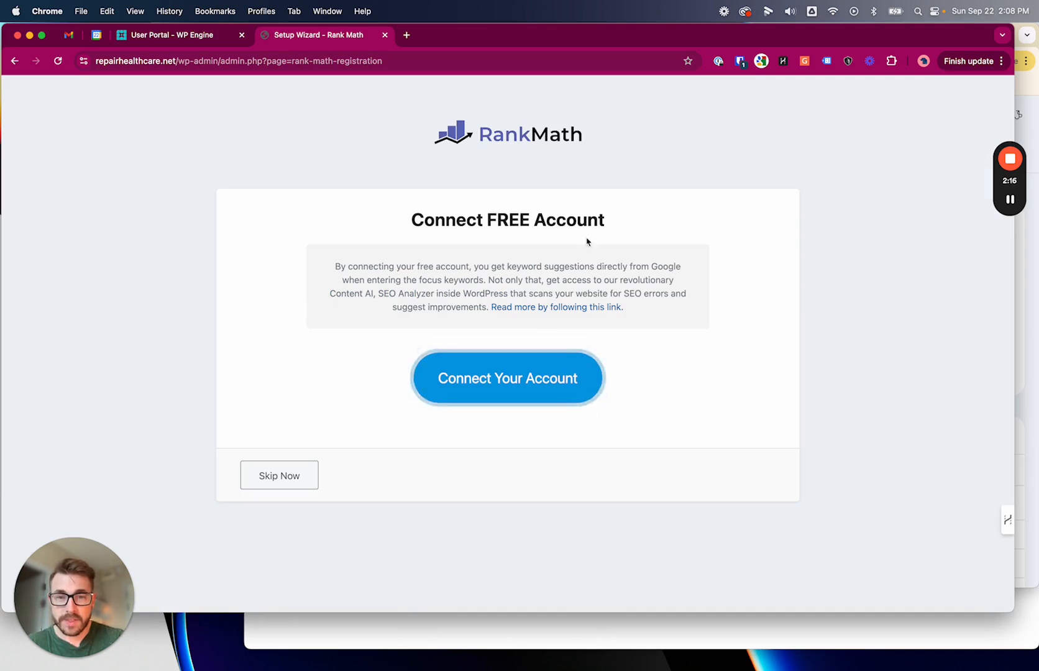
pyautogui.click(545, 390)
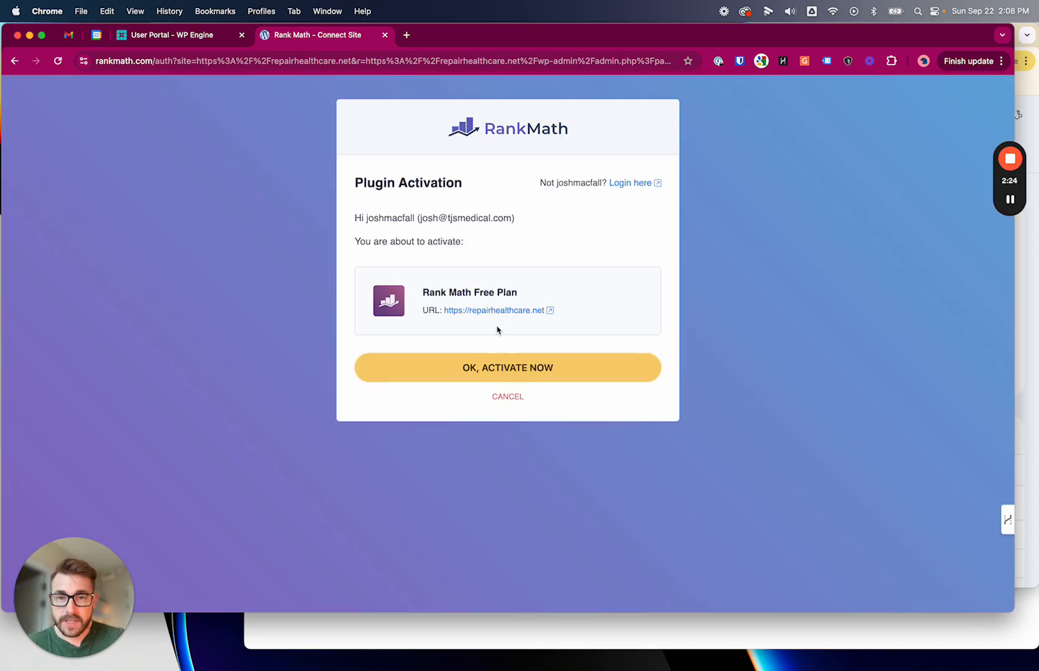
pyautogui.click(504, 374)
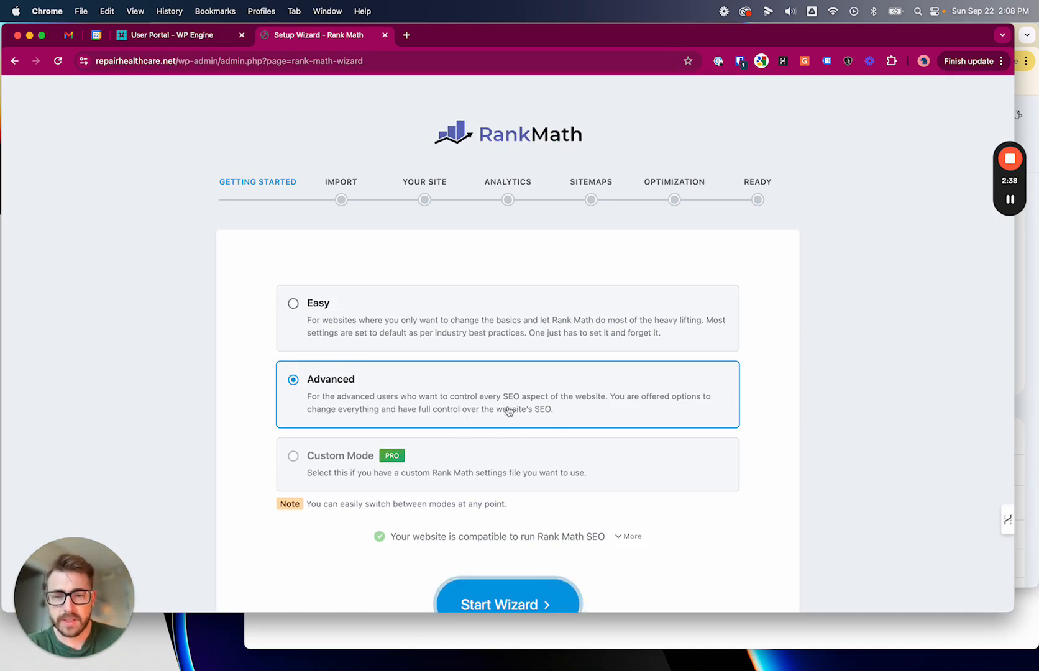
# Start the setup wizard in Advanced mode and import the SEO settings from Yoast SEO.
pyautogui.scroll(-1, 506, 410)
pyautogui.click(507, 577)
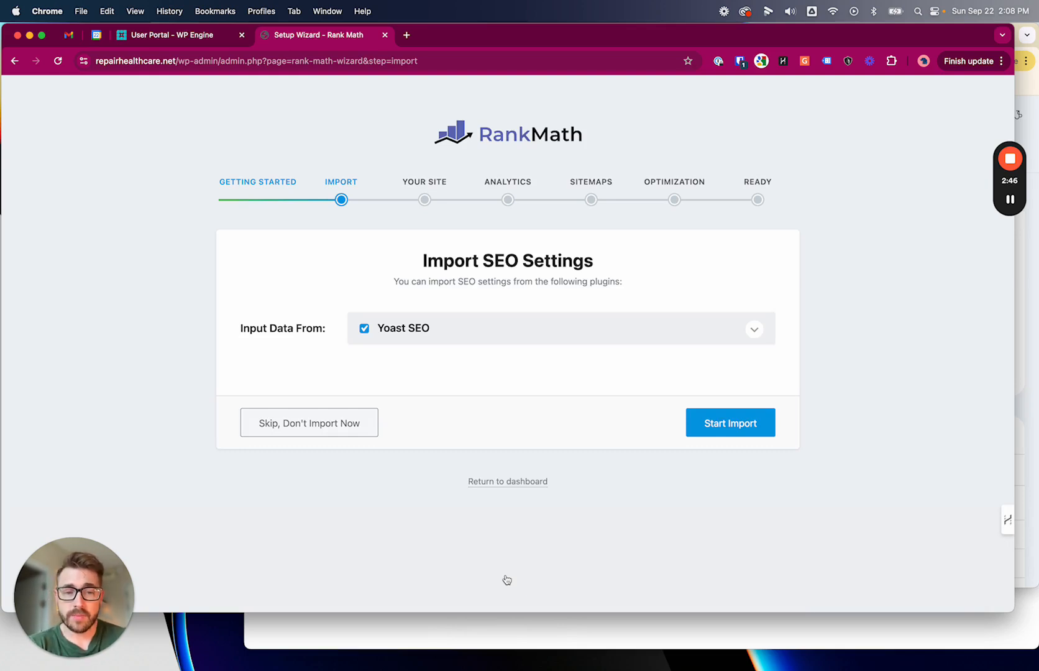
pyautogui.click(732, 436)
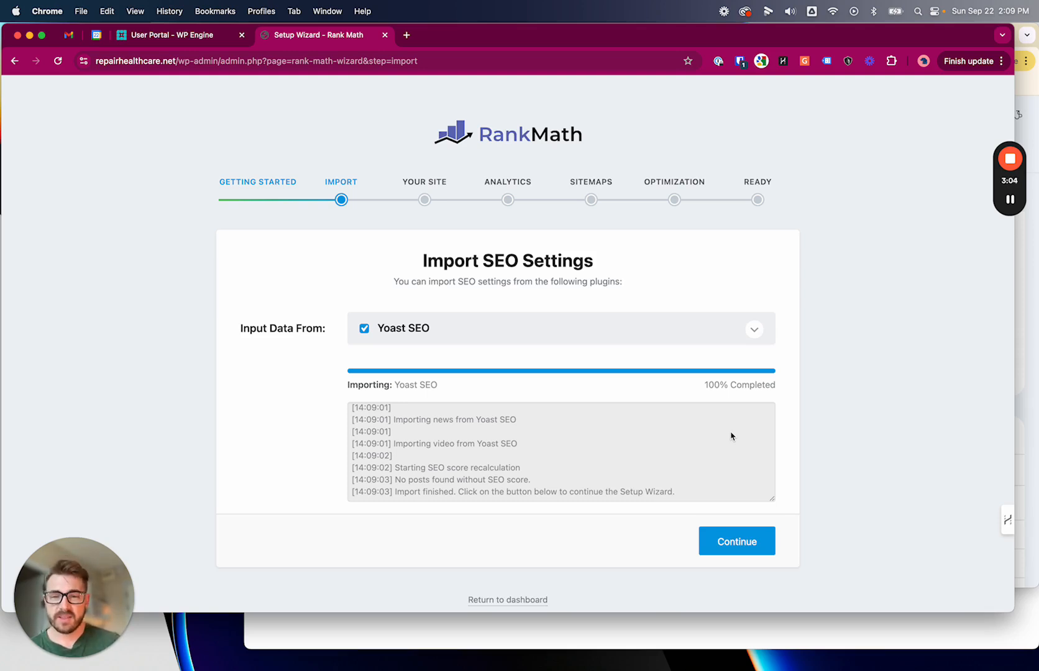
pyautogui.click(750, 535)
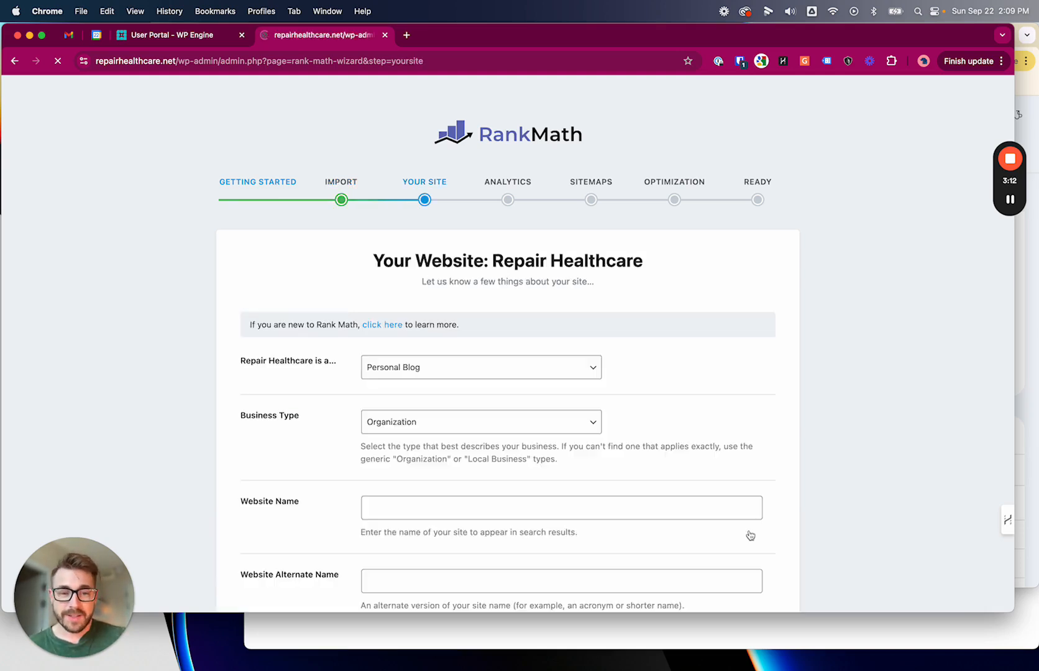
# Set the website kind to Small Business Site and keep Organization as the business type.
pyautogui.scroll(-2, 818, 409)
pyautogui.scroll(-1, 819, 408)
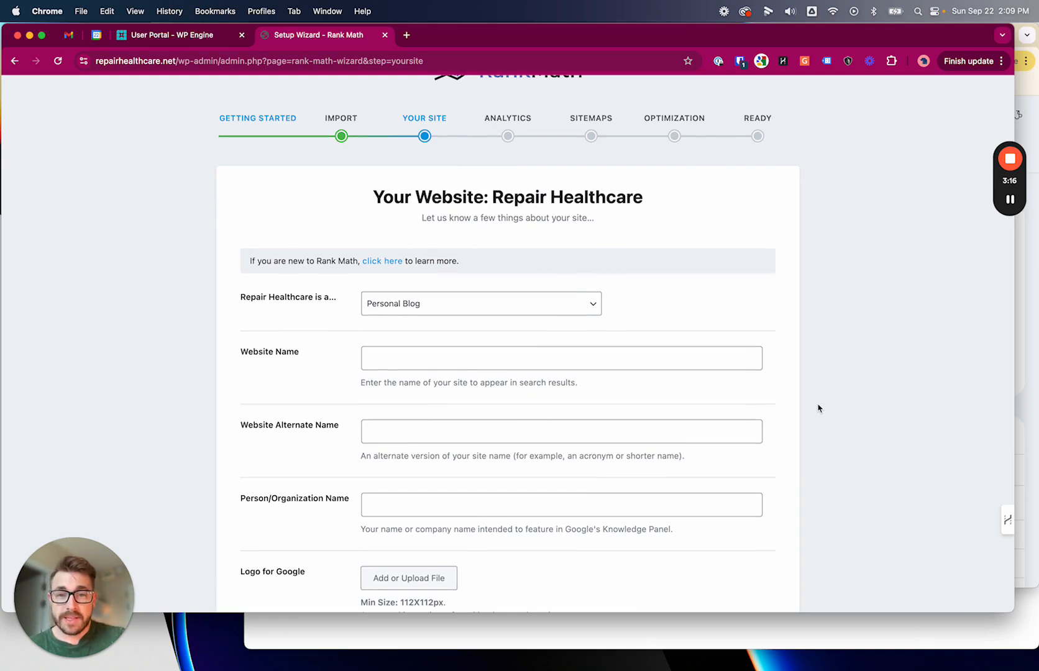
pyautogui.click(588, 305)
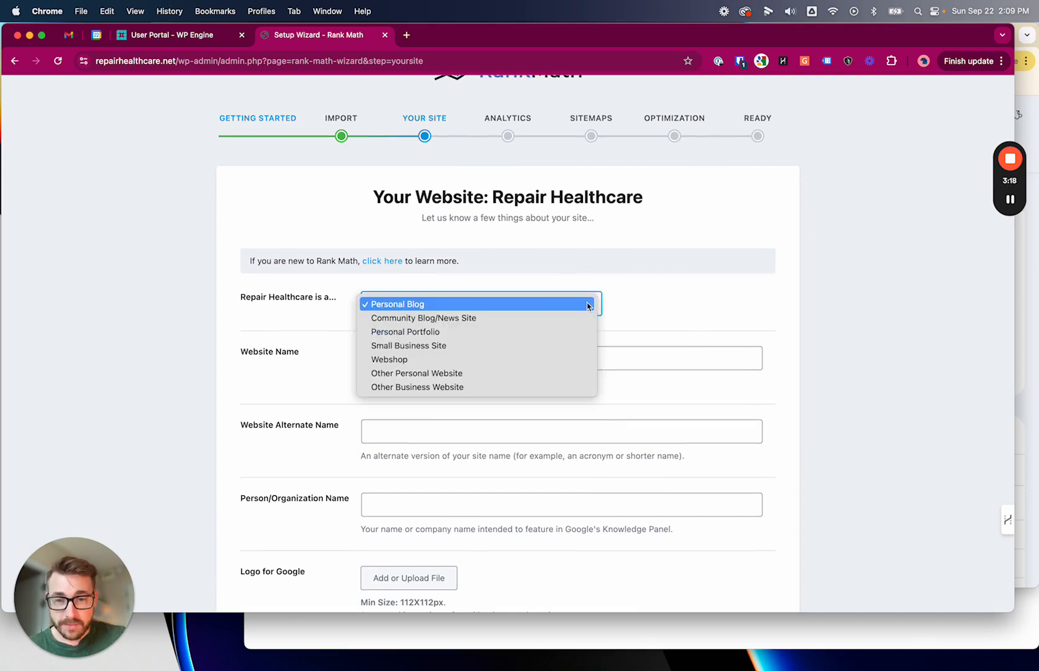
pyautogui.click(420, 348)
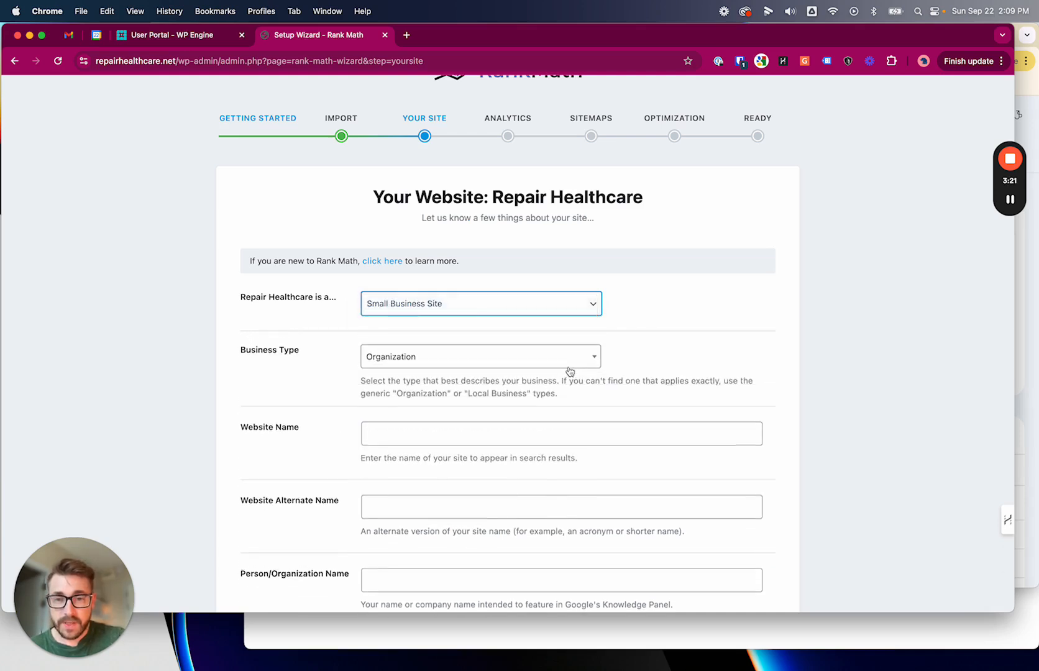
pyautogui.click(414, 367)
pyautogui.scroll(-2, 424, 447)
pyautogui.scroll(3, 424, 447)
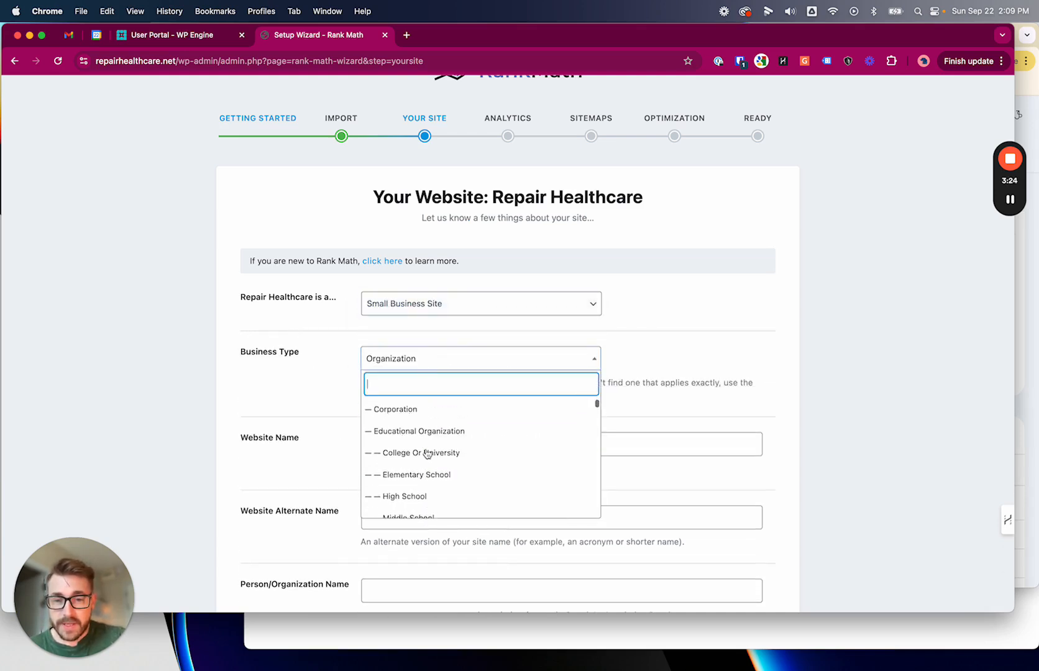
pyautogui.click(401, 407)
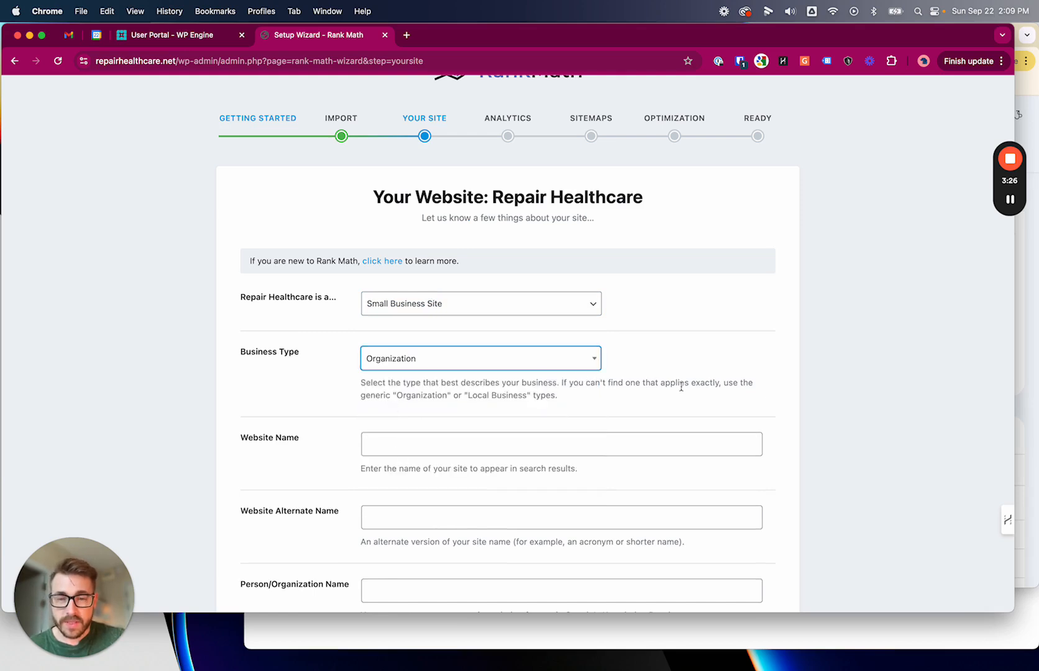
# Enter Repair Healthcare as the website name and organization name, leaving the alternate name empty.
pyautogui.scroll(-1, 684, 385)
pyautogui.scroll(-2, 684, 386)
pyautogui.click(441, 324)
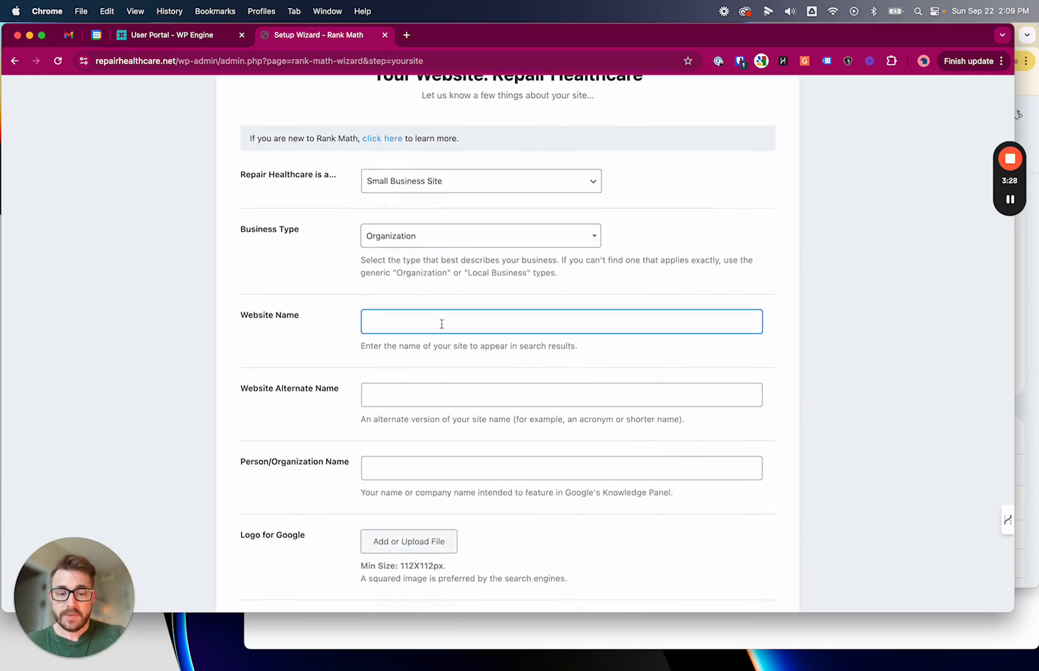
pyautogui.write('Repair')
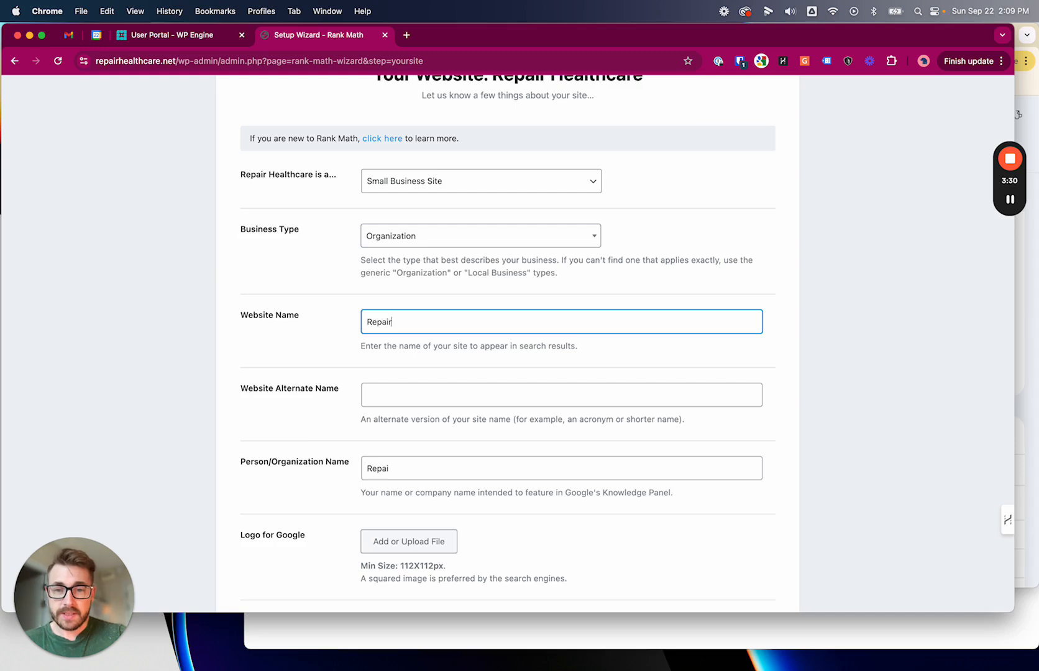
pyautogui.write('Healthcare')
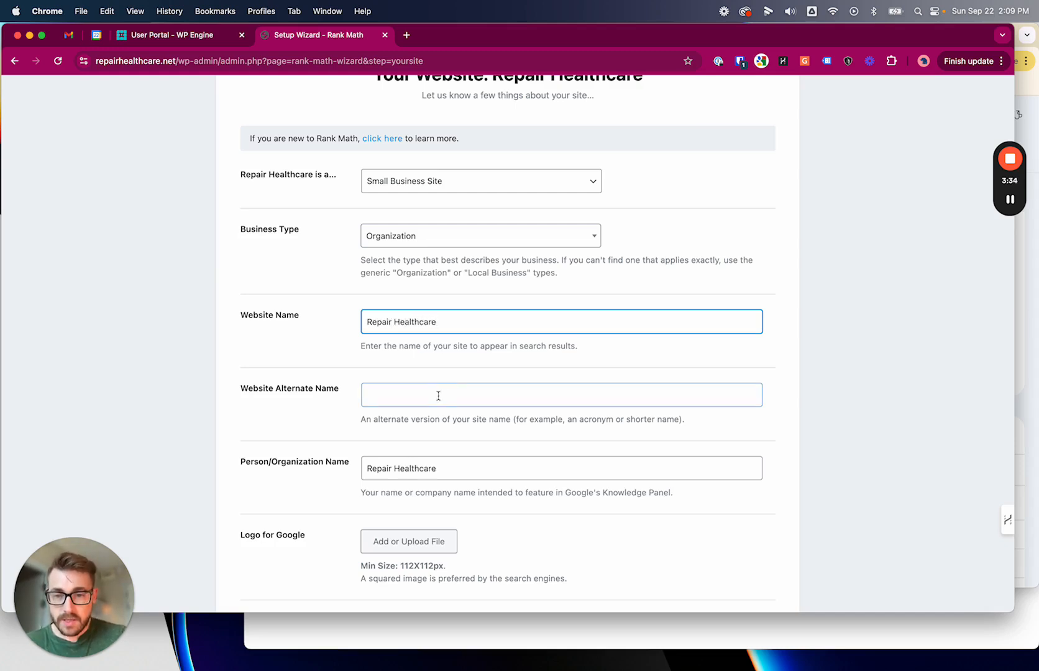
pyautogui.click(438, 396)
pyautogui.scroll(-5, 447, 385)
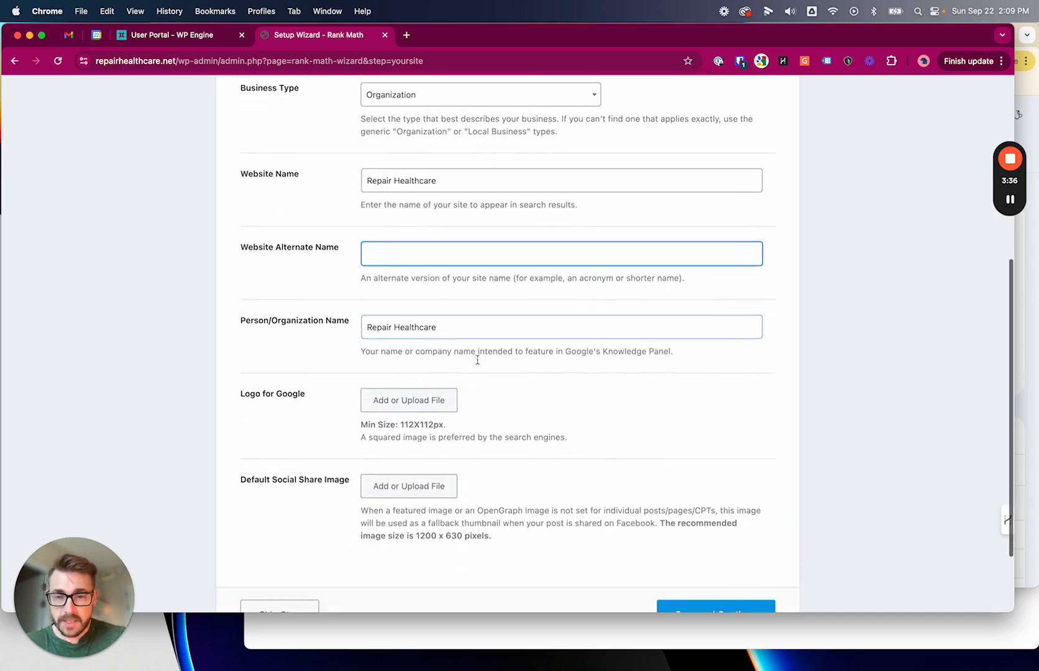
pyautogui.click(458, 333)
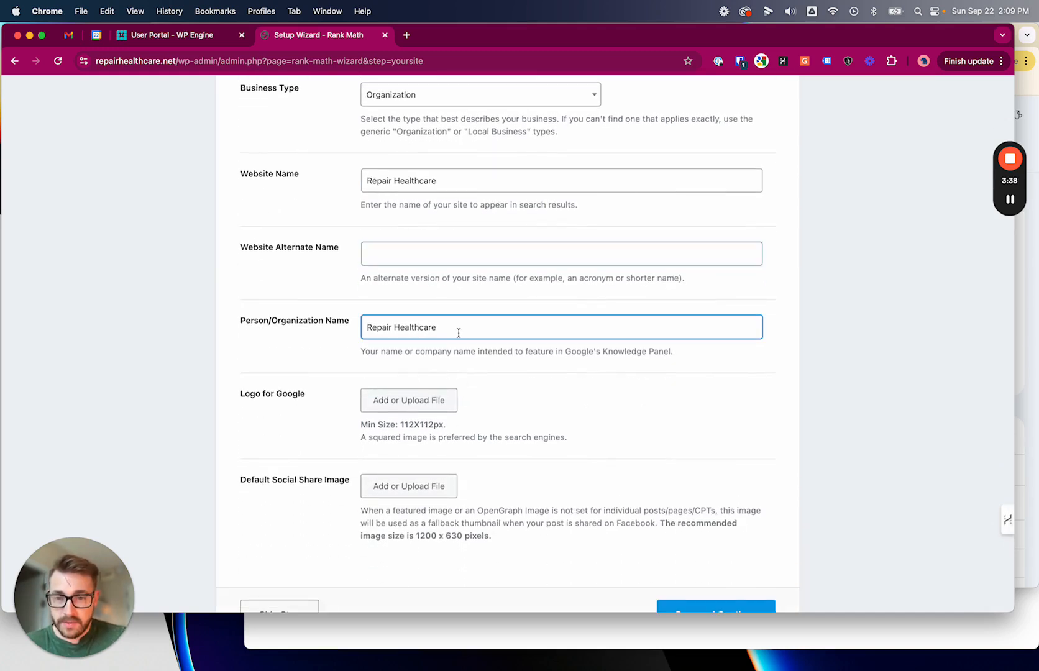
pyautogui.scroll(-1, 482, 387)
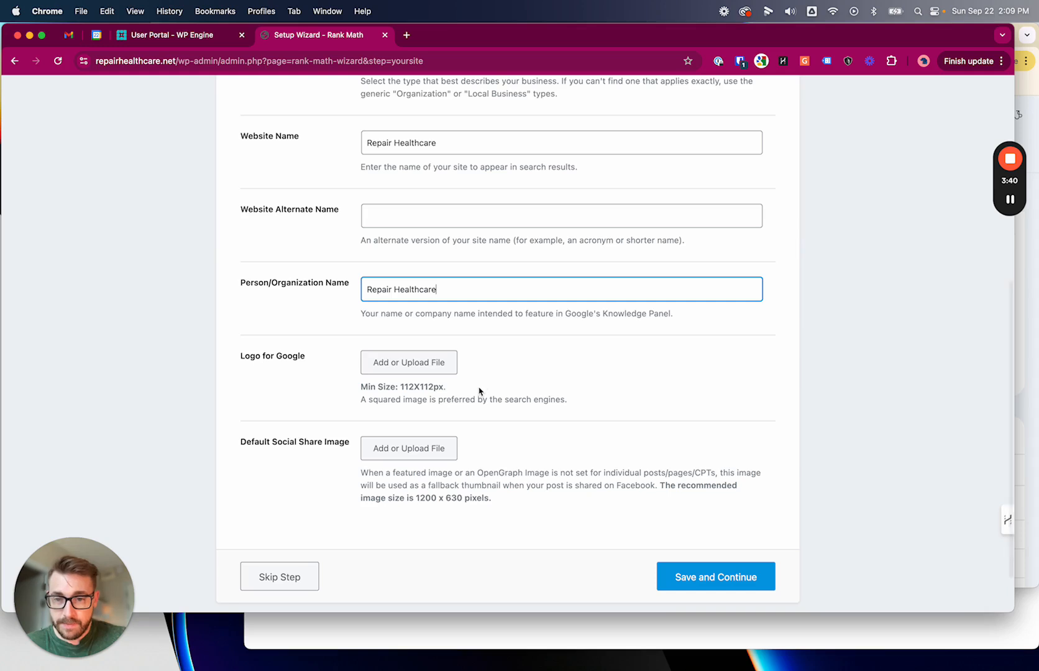
# Compare the logo images in the media library and select IconForLightBackground.png as the logo for Google.
pyautogui.click(437, 366)
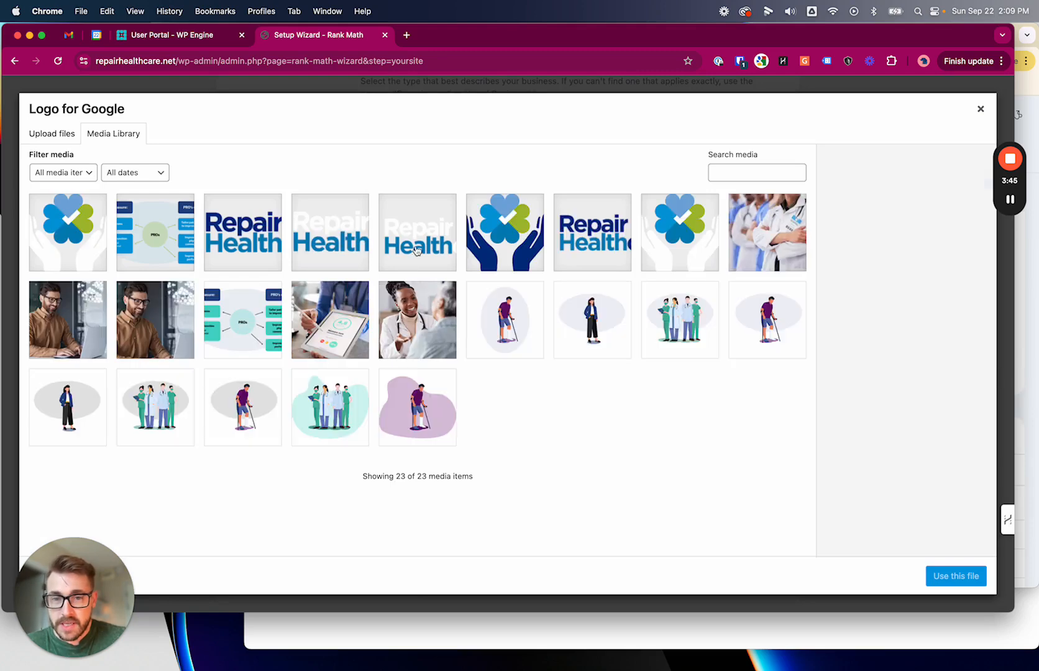
pyautogui.click(98, 236)
pyautogui.click(239, 238)
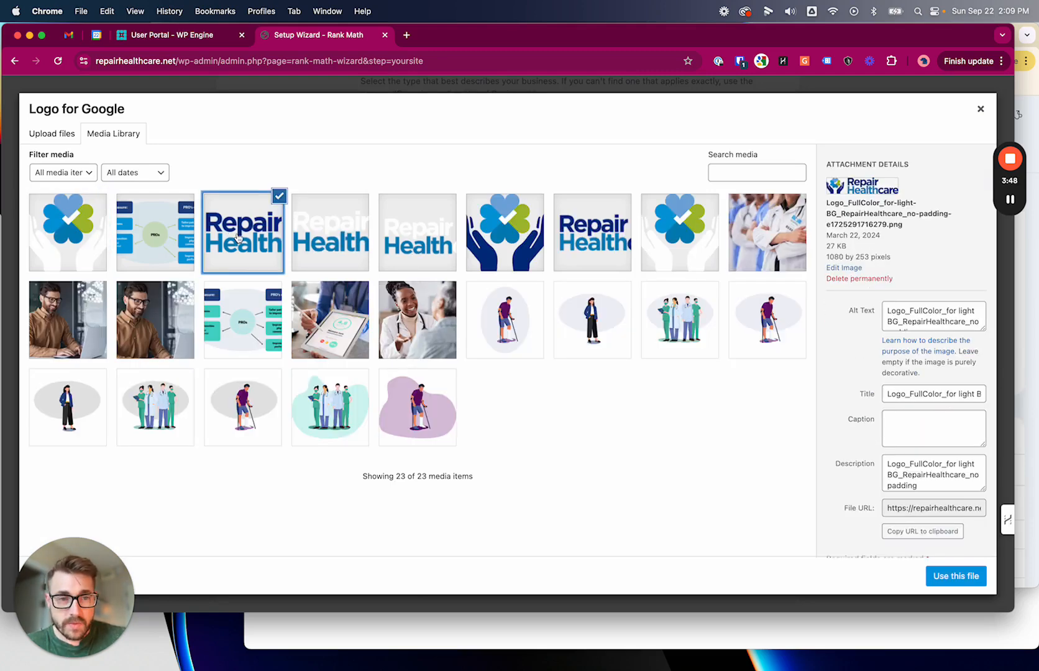
pyautogui.click(334, 242)
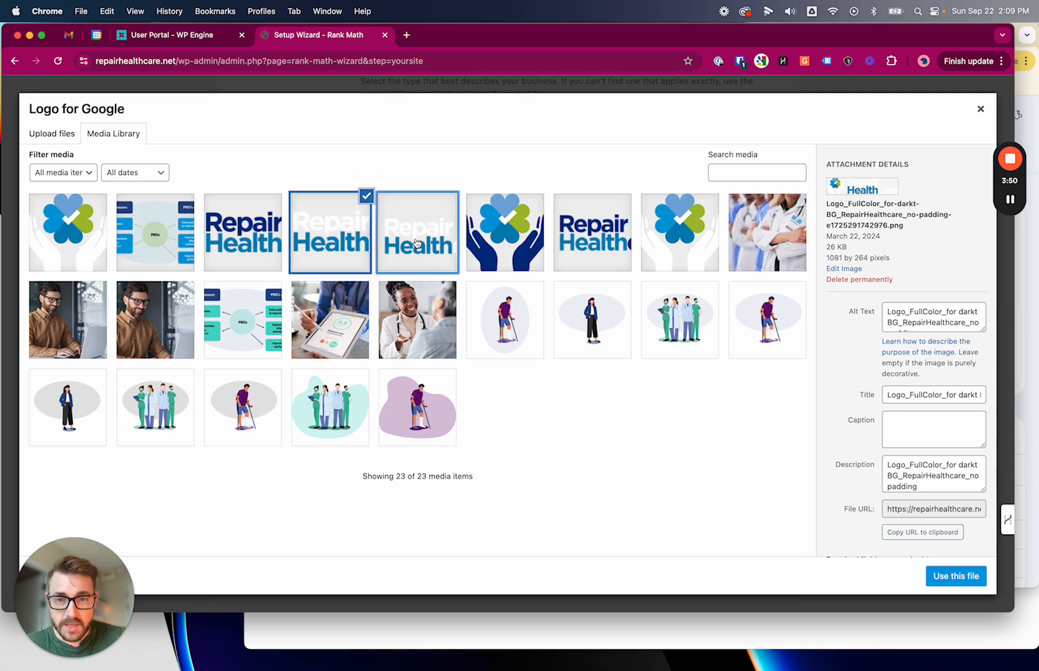
pyautogui.click(414, 242)
pyautogui.click(510, 240)
pyautogui.click(597, 243)
pyautogui.click(671, 246)
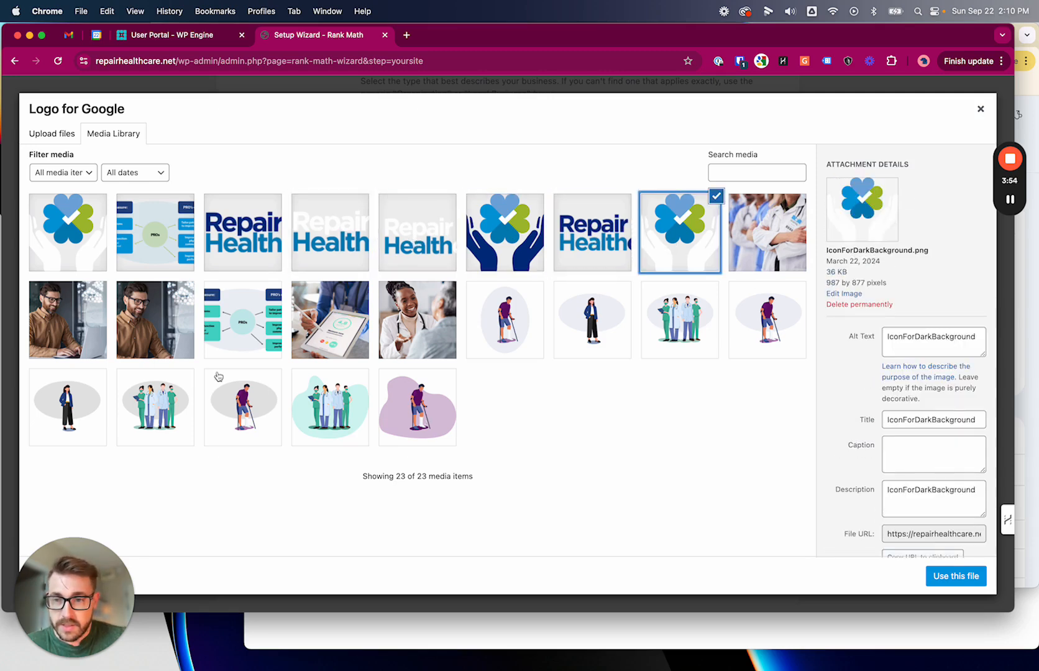
pyautogui.click(73, 240)
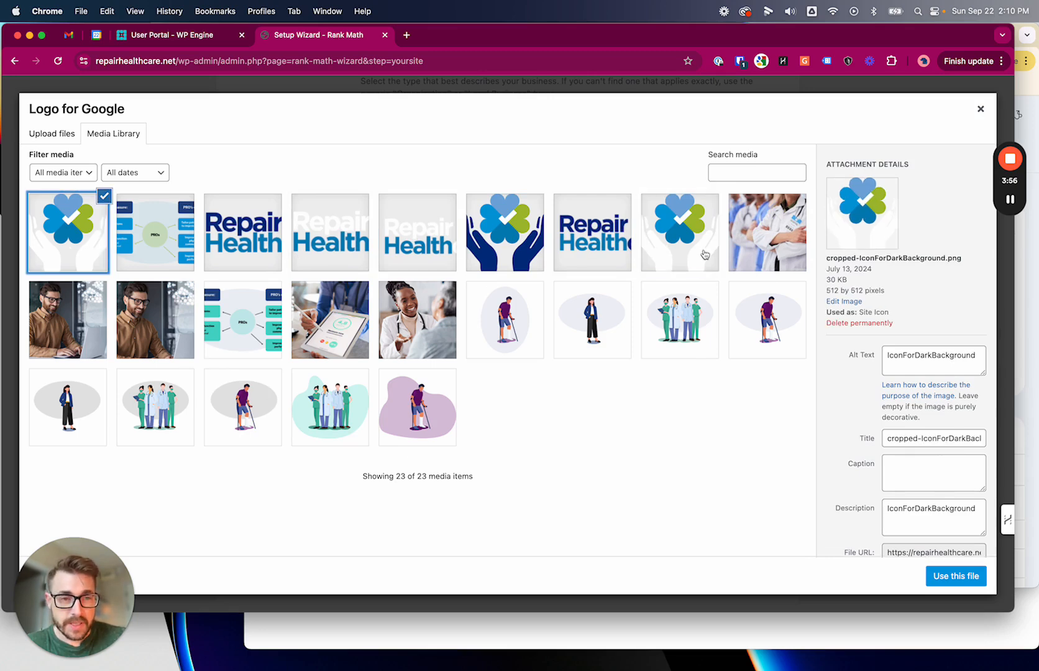
pyautogui.click(258, 242)
pyautogui.click(334, 241)
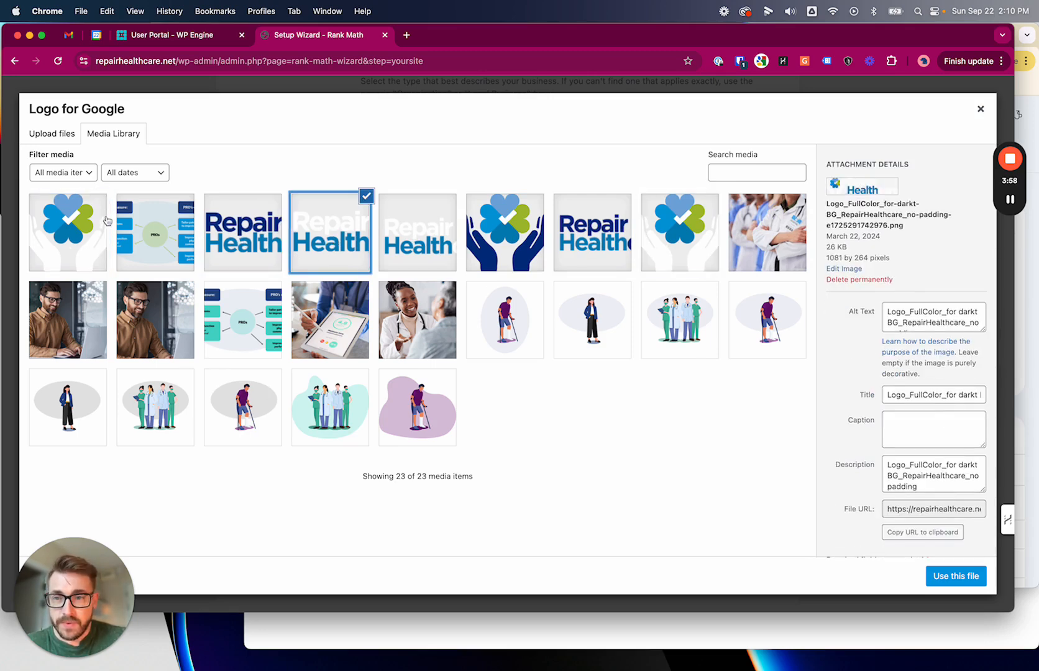
pyautogui.click(66, 236)
pyautogui.click(501, 245)
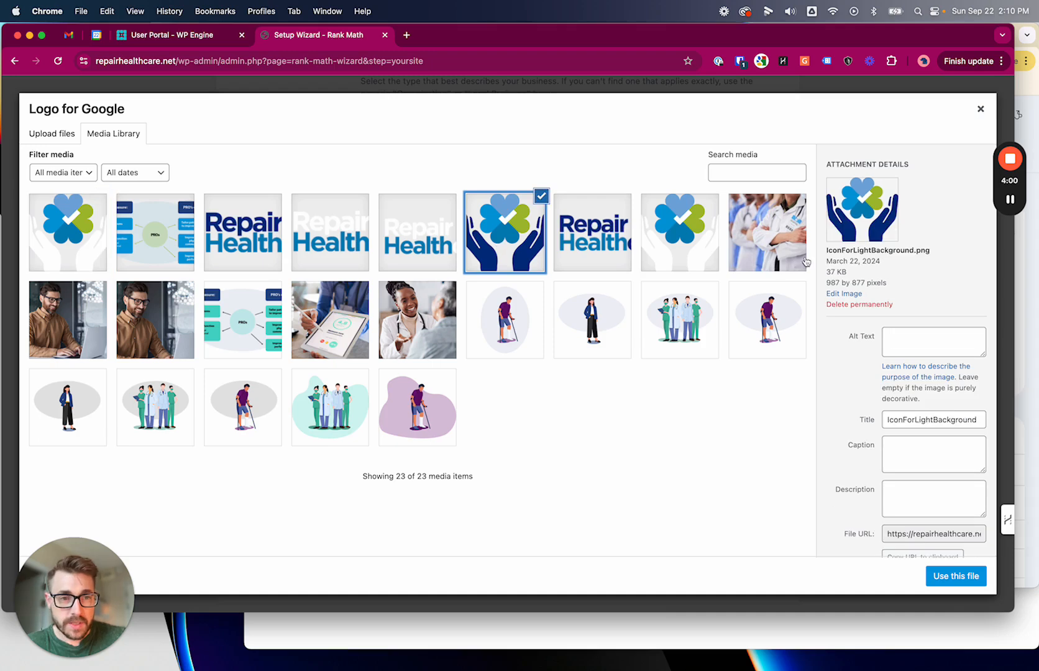
# Apply IconForLightBackground.png from the media library as the logo for Google, leaving its alt text and description empty.
pyautogui.click(955, 576)
pyautogui.click(922, 356)
pyautogui.click(909, 500)
pyautogui.scroll(-3, 910, 524)
pyautogui.scroll(3, 912, 338)
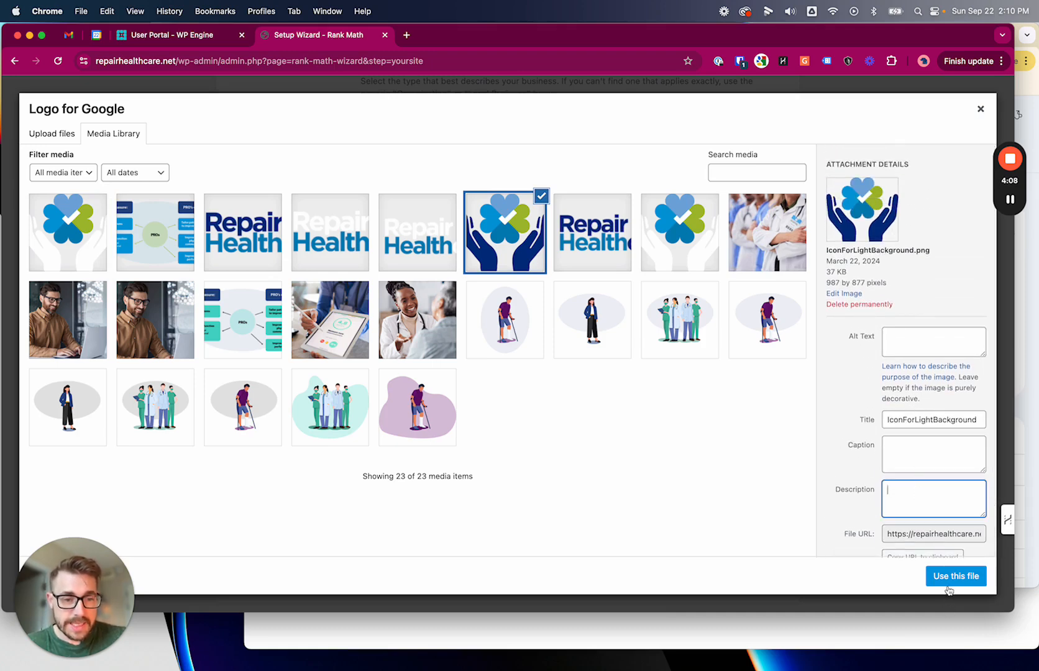
pyautogui.click(948, 576)
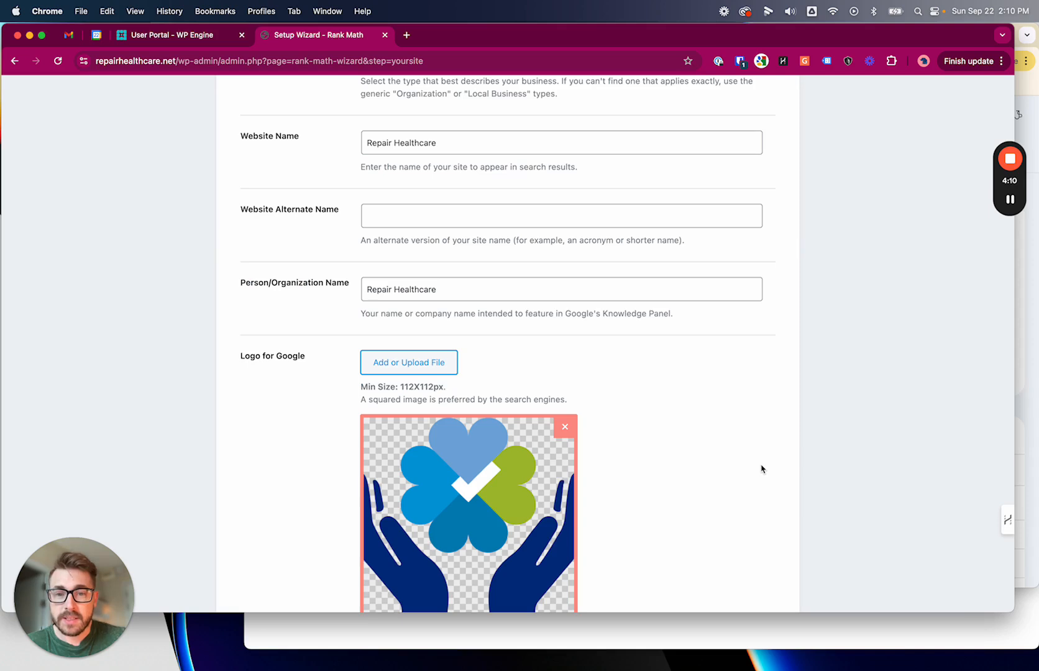
# Check the recommended size for the default social share image, leave that image unset, and save the site details.
pyautogui.scroll(-5, 761, 468)
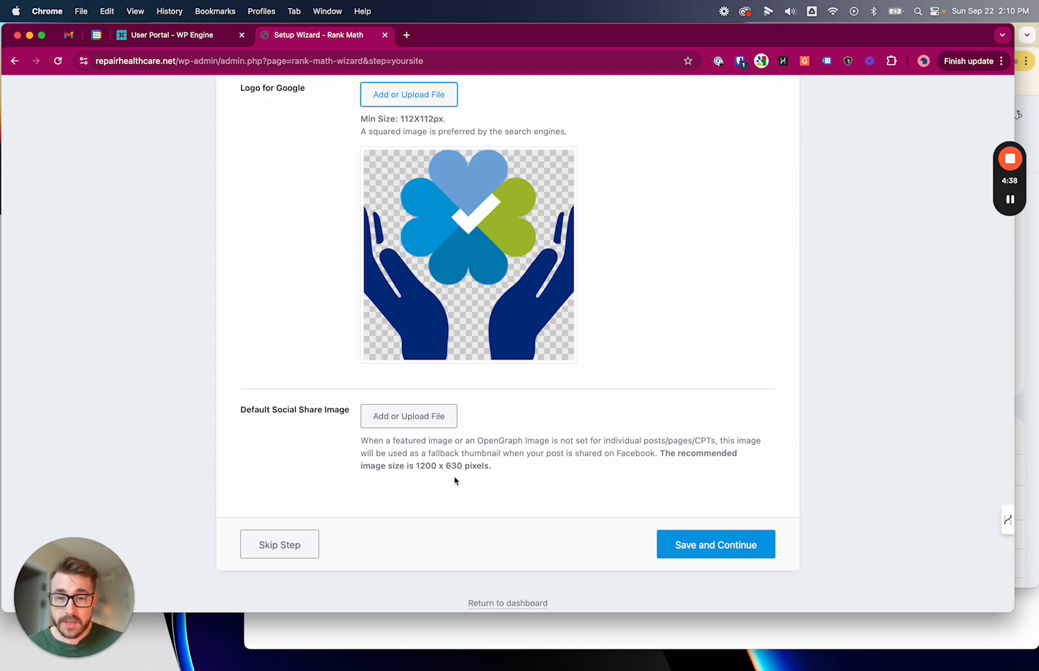
pyautogui.moveTo(415, 465); pyautogui.dragTo(515, 464)
pyautogui.click(513, 467)
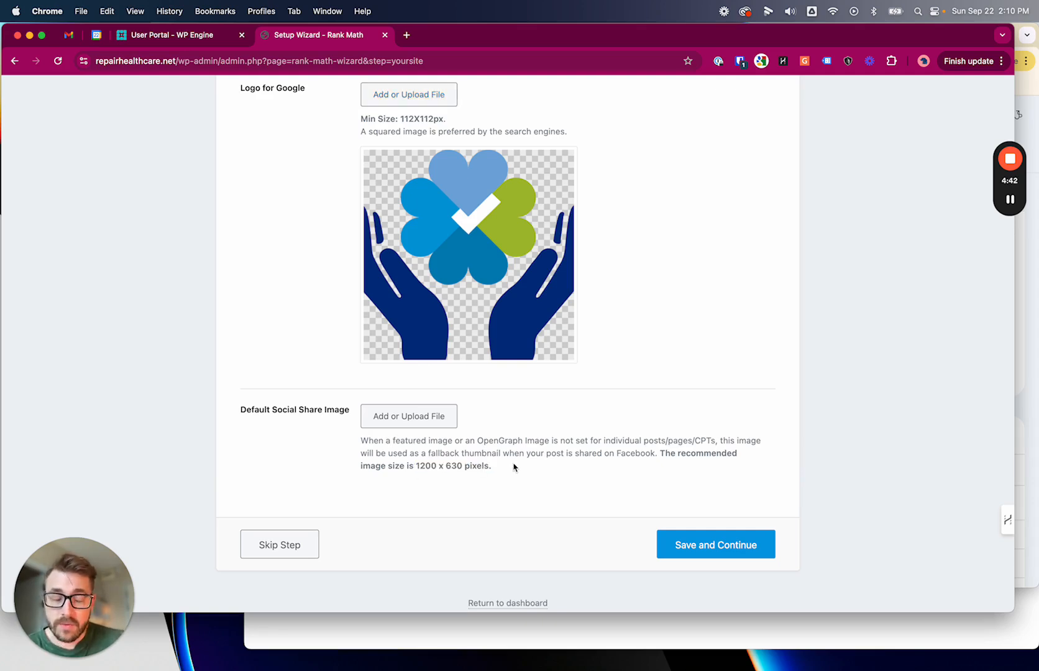
pyautogui.moveTo(410, 464); pyautogui.dragTo(492, 465)
pyautogui.click(491, 466)
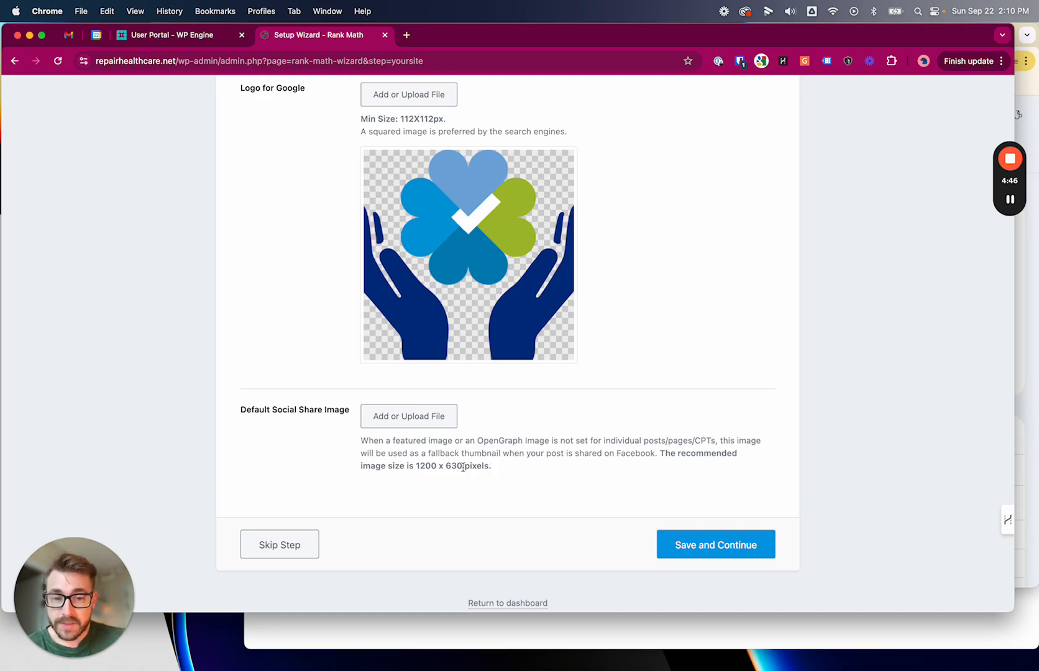
pyautogui.click(682, 546)
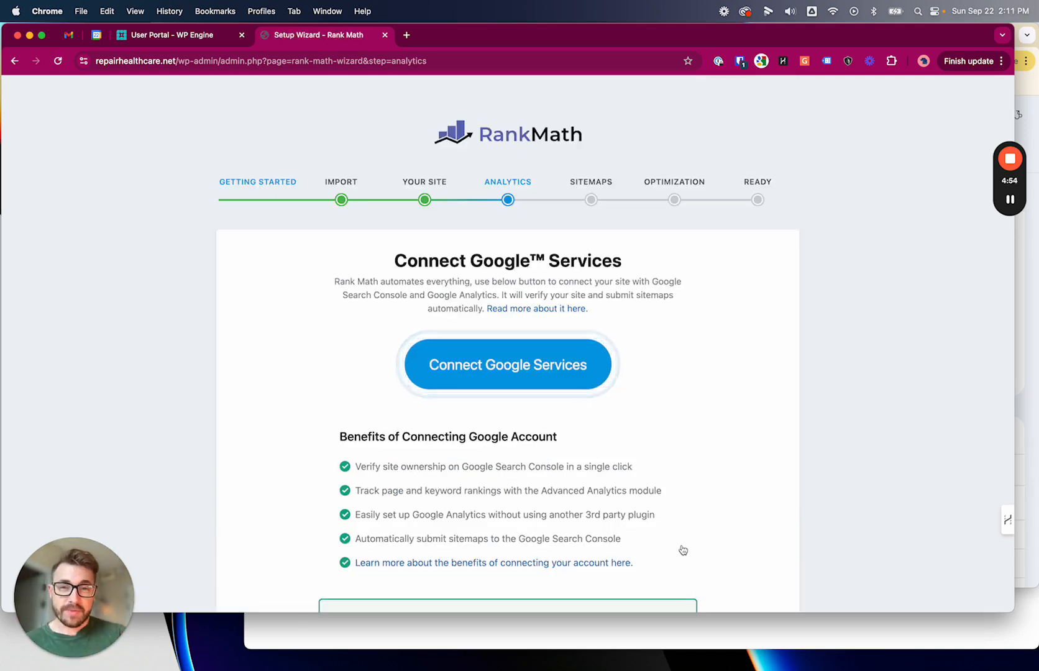
# Connect Google services by signing in with the studio's tech account and approving access for Rank Math SEO.
pyautogui.scroll(-2, 781, 476)
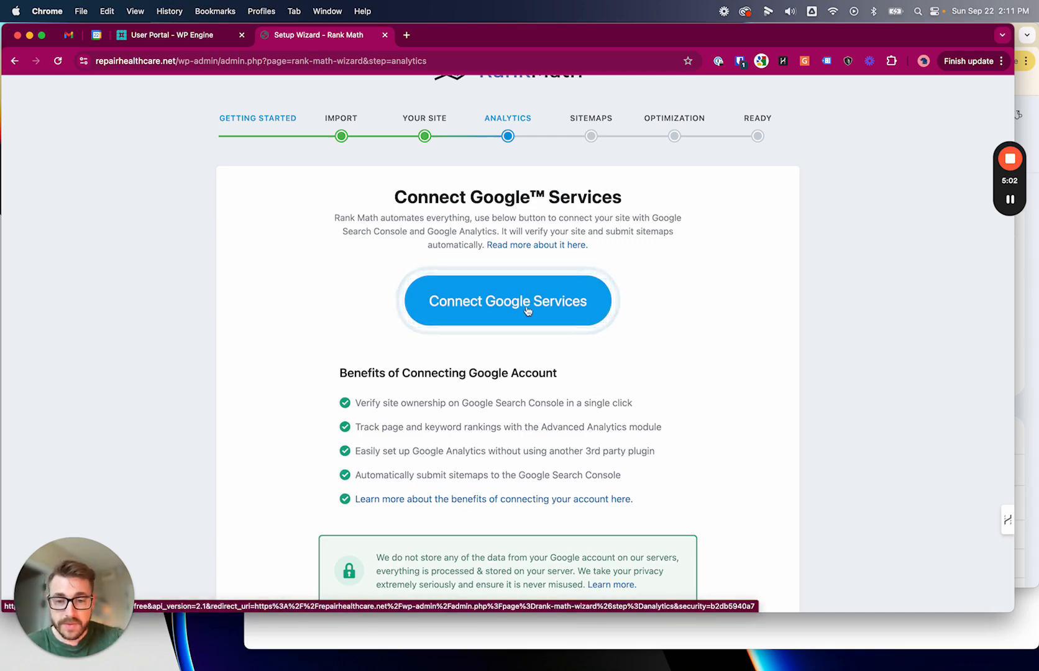
pyautogui.scroll(-1, 527, 311)
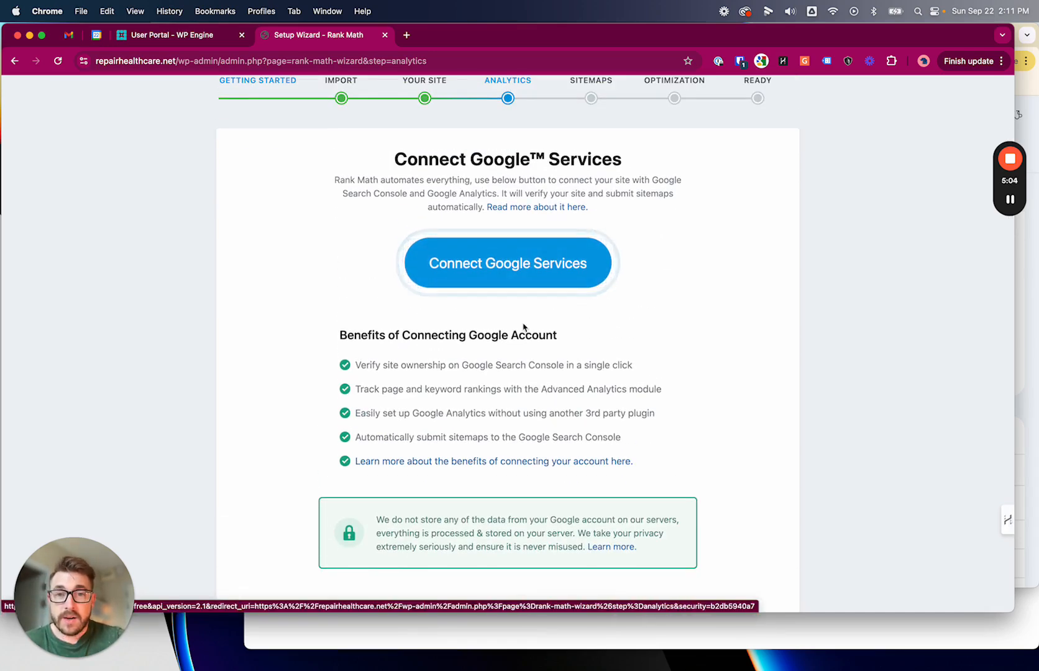
pyautogui.scroll(1, 524, 323)
pyautogui.click(522, 290)
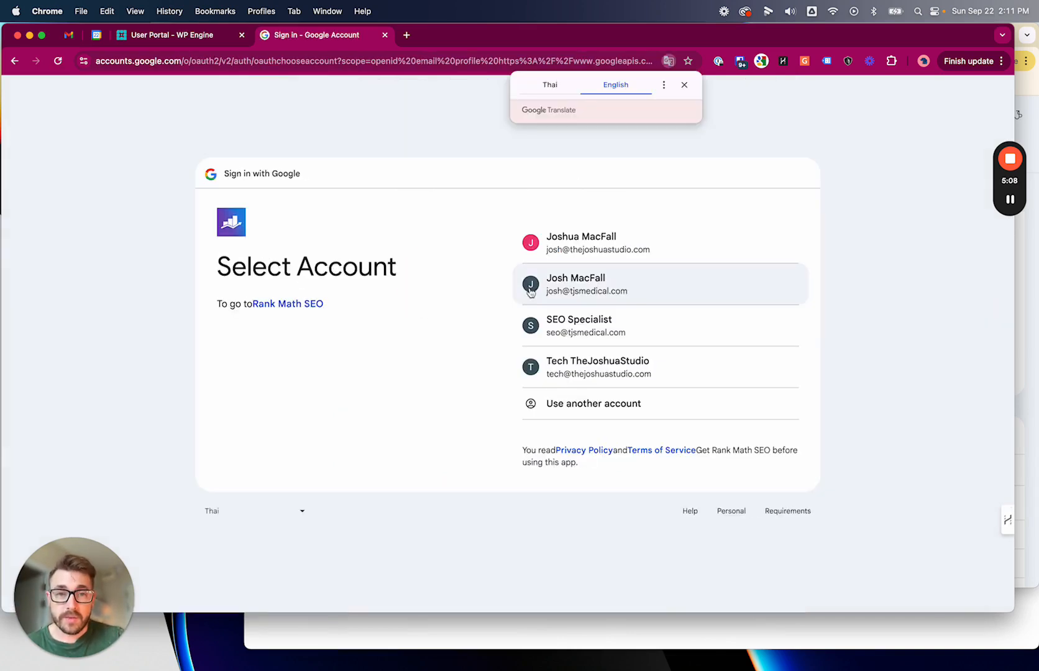
pyautogui.click(684, 85)
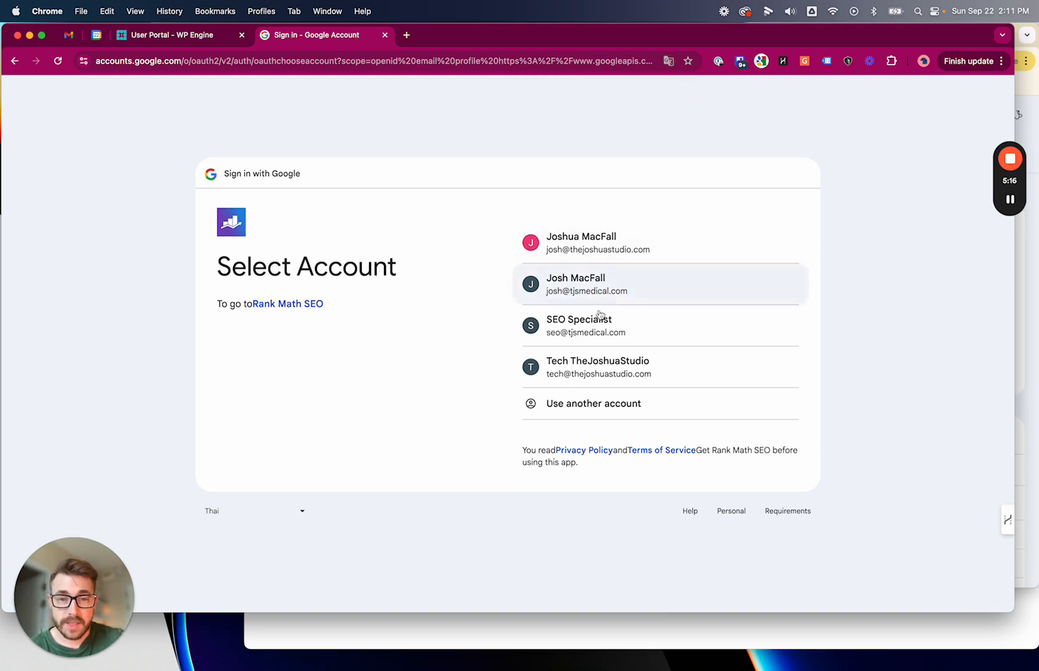
pyautogui.click(598, 375)
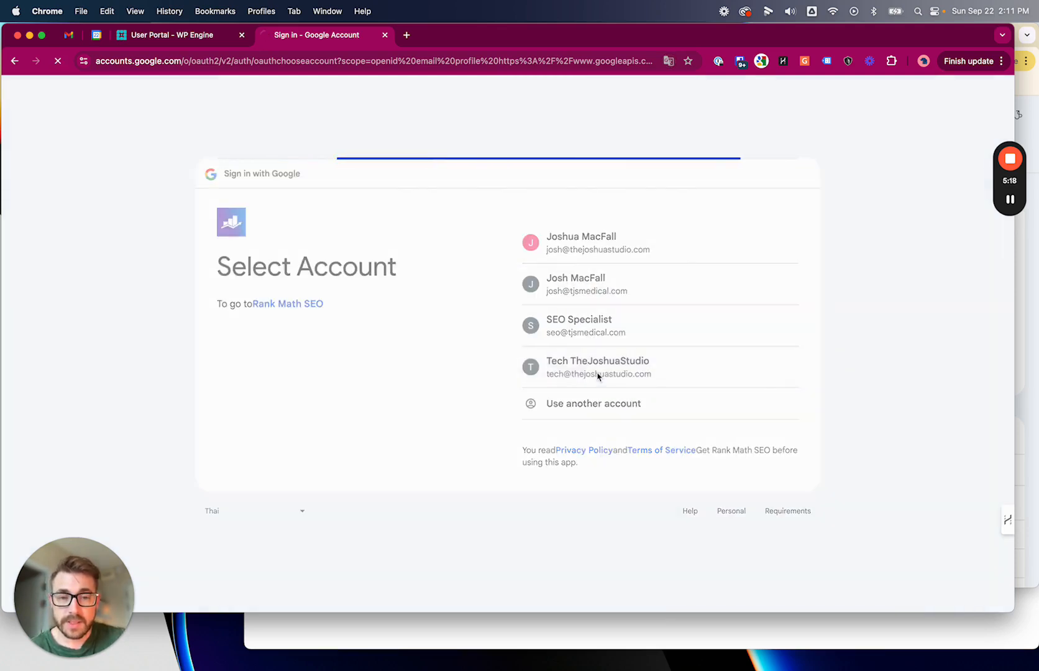
pyautogui.click(647, 426)
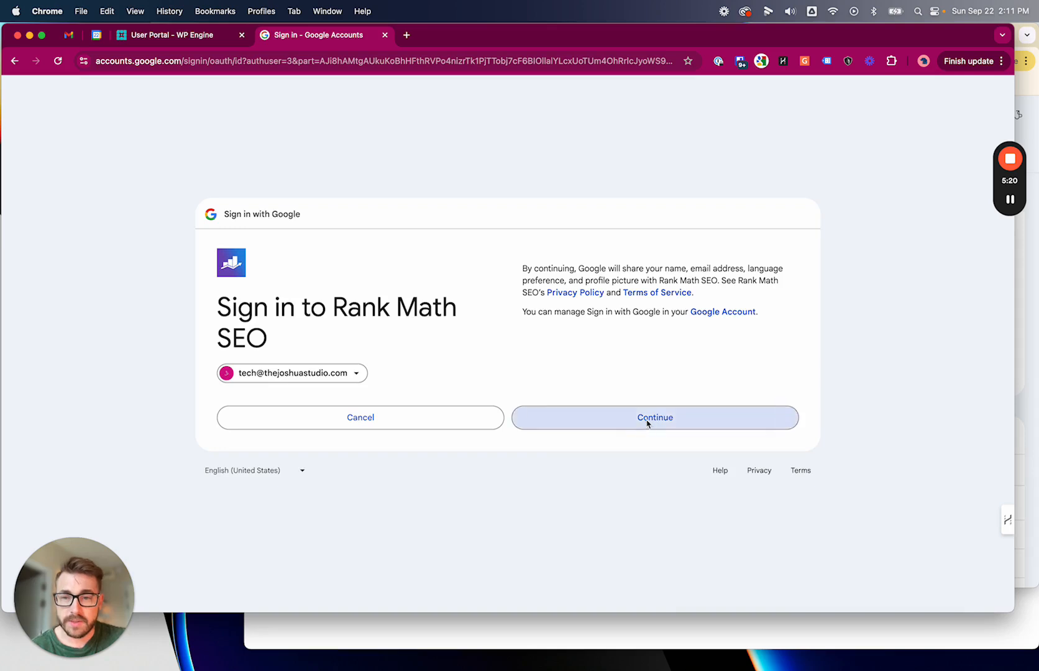
pyautogui.click(647, 443)
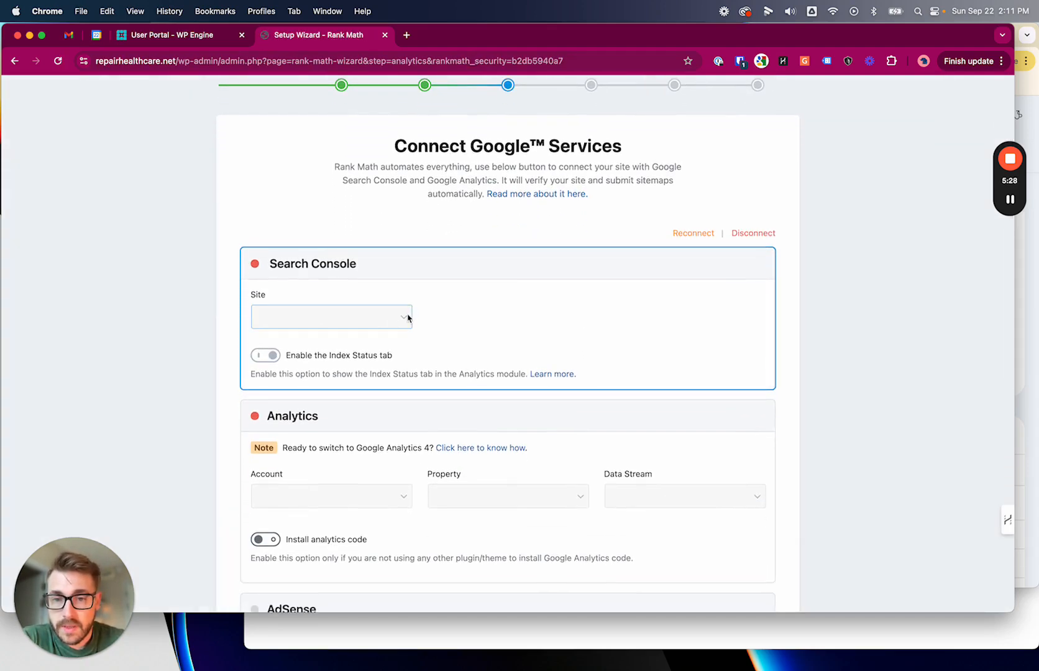
# Search the Search Console sites for "rep" and select sc-domain:repairhealthcare.net.
pyautogui.click(397, 321)
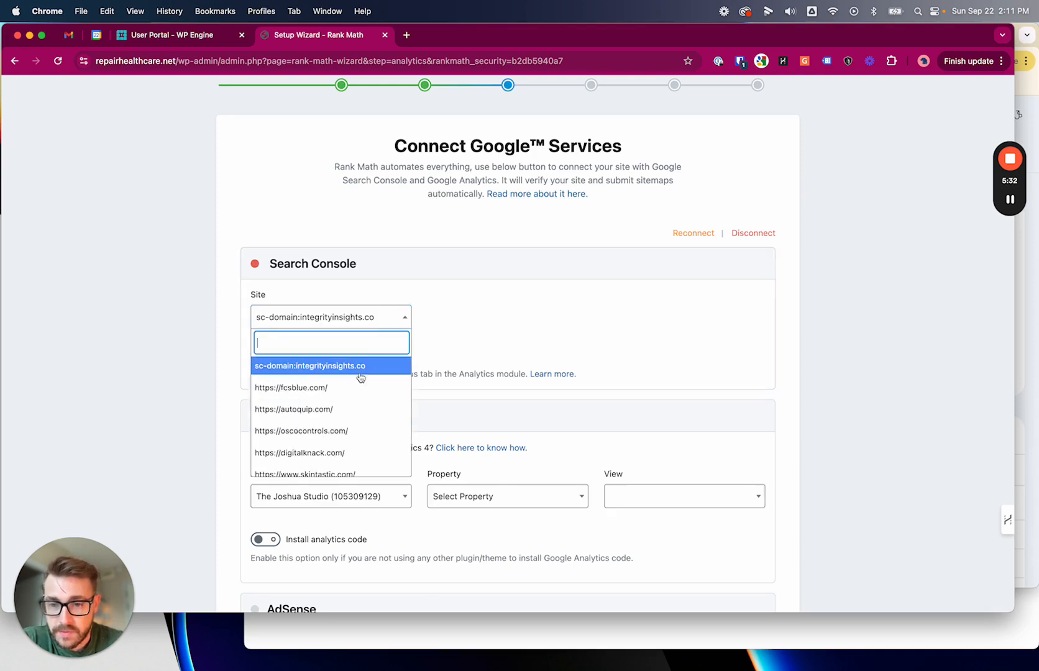
pyautogui.write('rep')
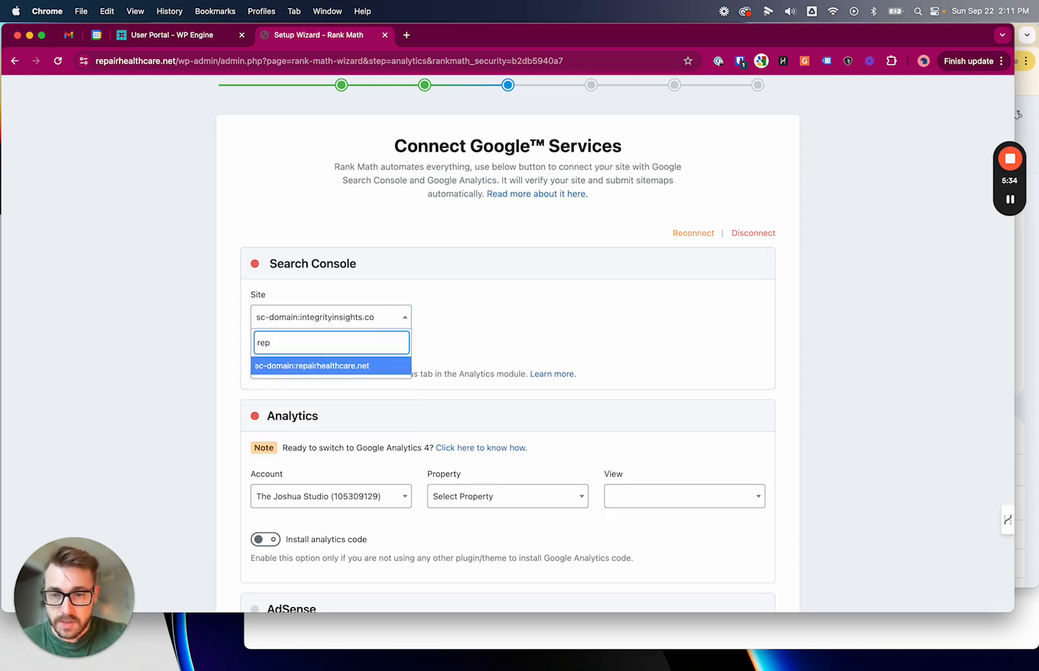
pyautogui.click(309, 366)
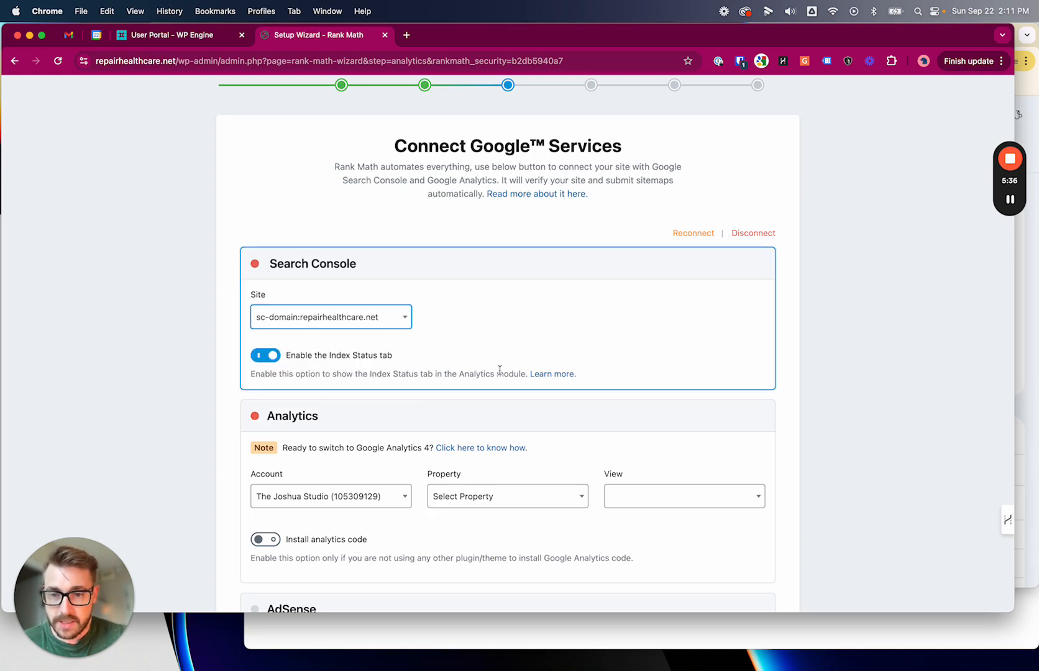
# Look through the available Google Analytics accounts and close the list without picking a different one.
pyautogui.scroll(-5, 499, 371)
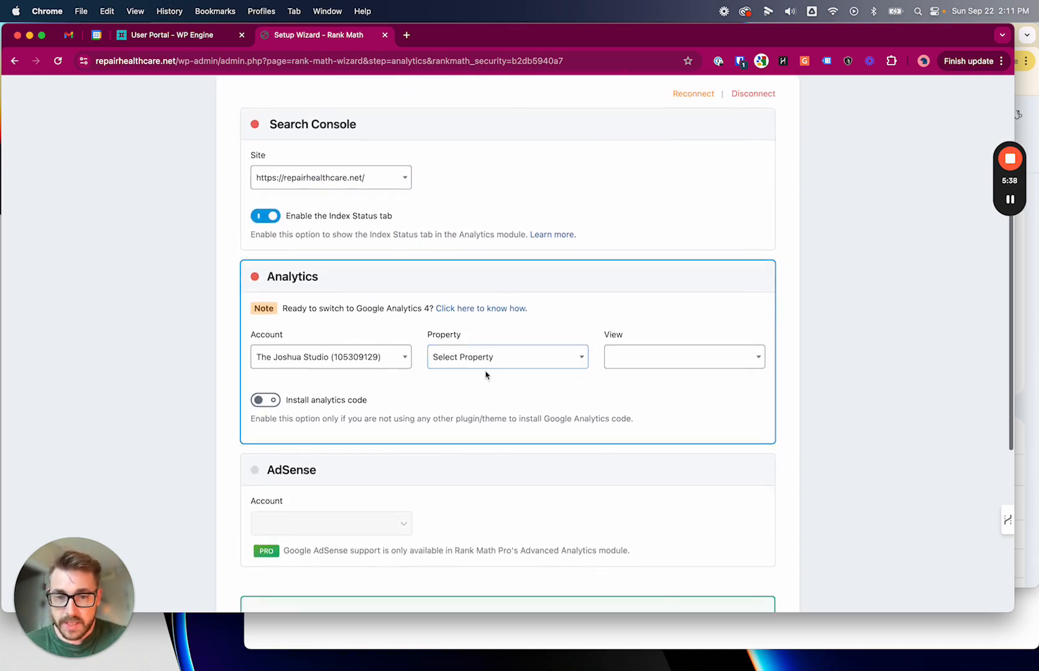
pyautogui.scroll(-1, 420, 390)
pyautogui.click(403, 329)
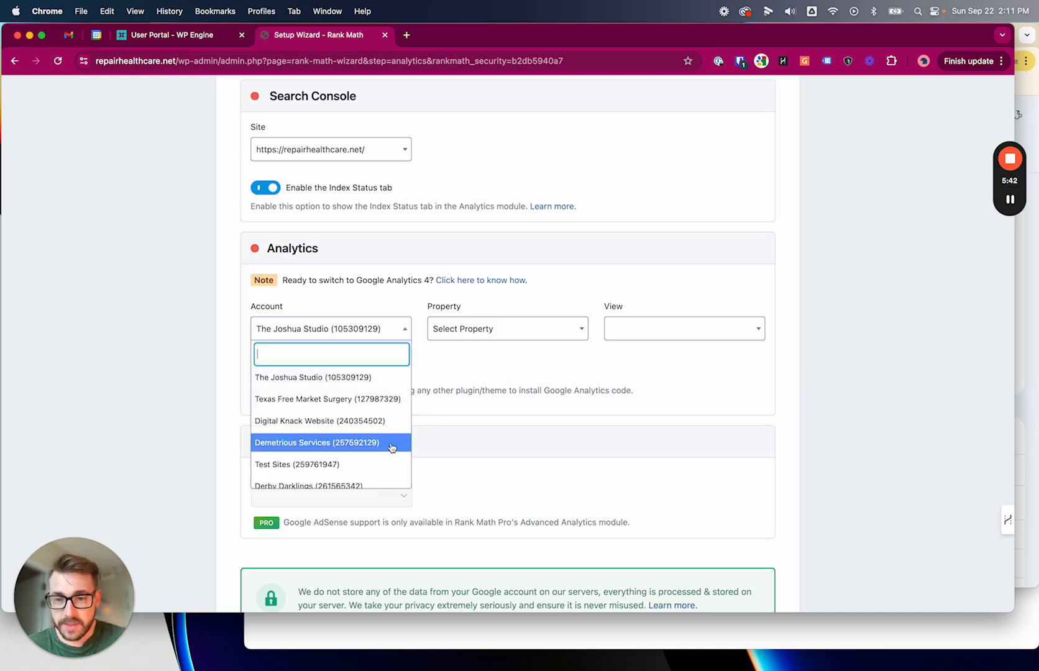
pyautogui.scroll(-2, 398, 442)
pyautogui.click(476, 385)
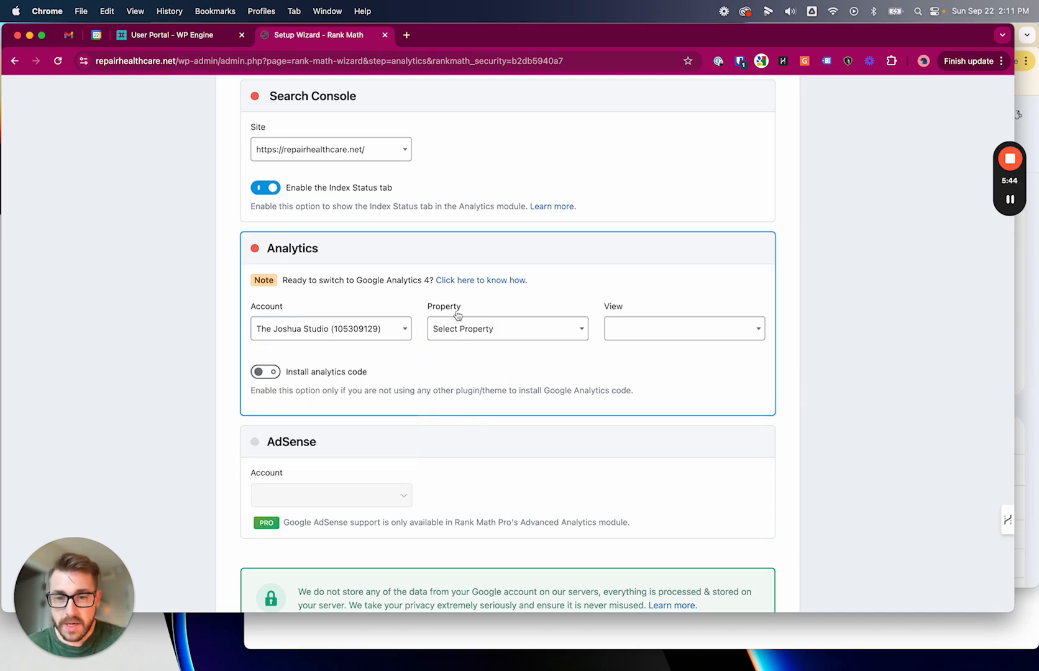
# Turn off Email Reports and save the analytics settings.
pyautogui.scroll(-2, 356, 405)
pyautogui.scroll(-8, 355, 405)
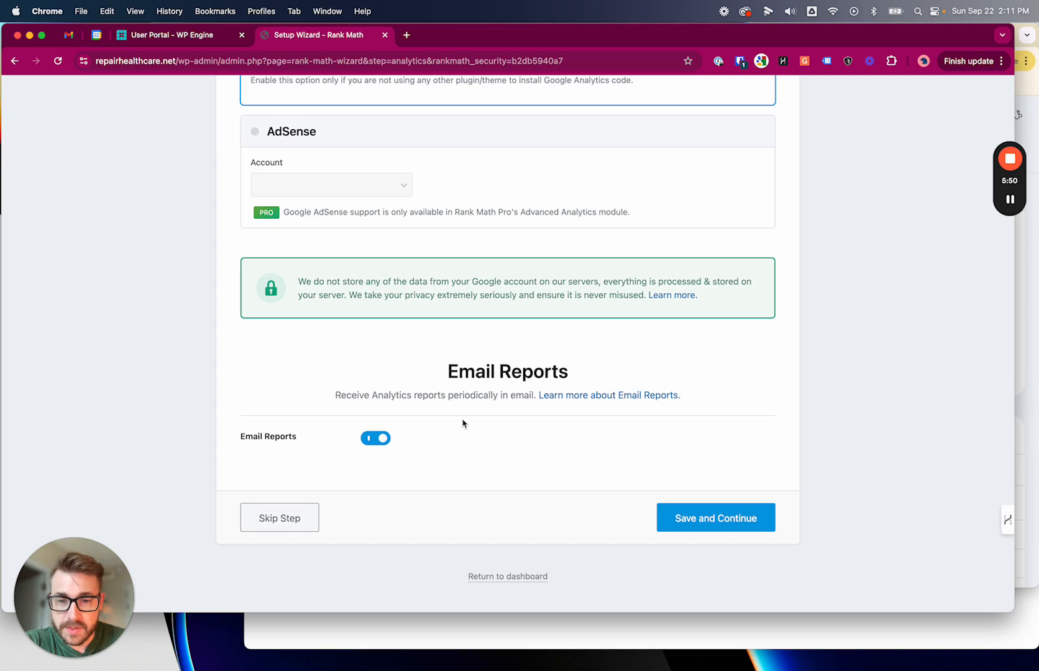
pyautogui.click(380, 439)
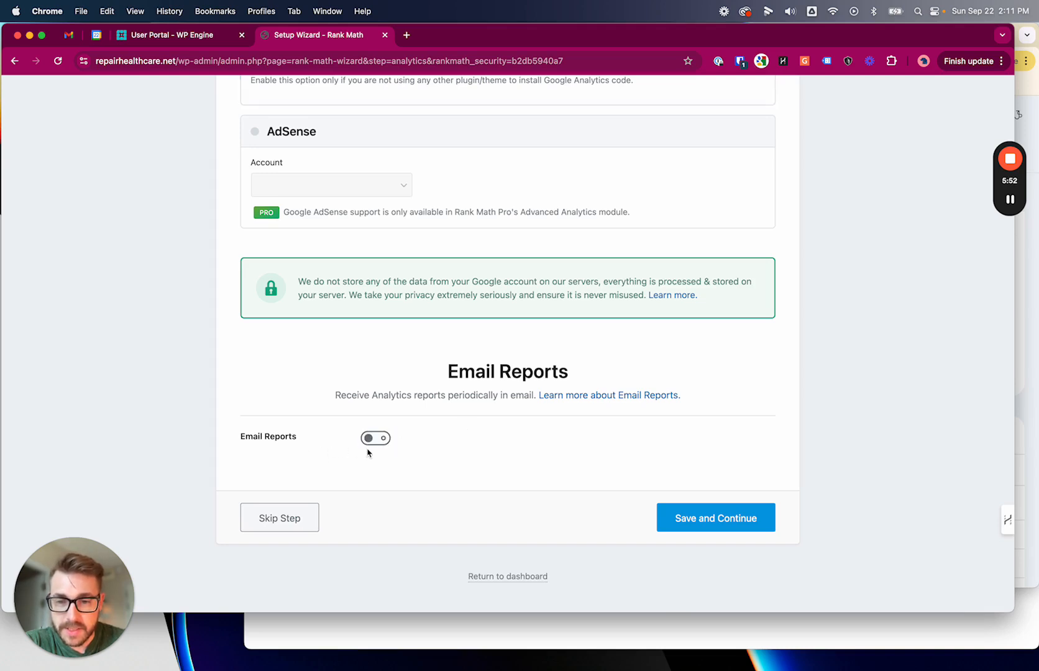
pyautogui.click(727, 522)
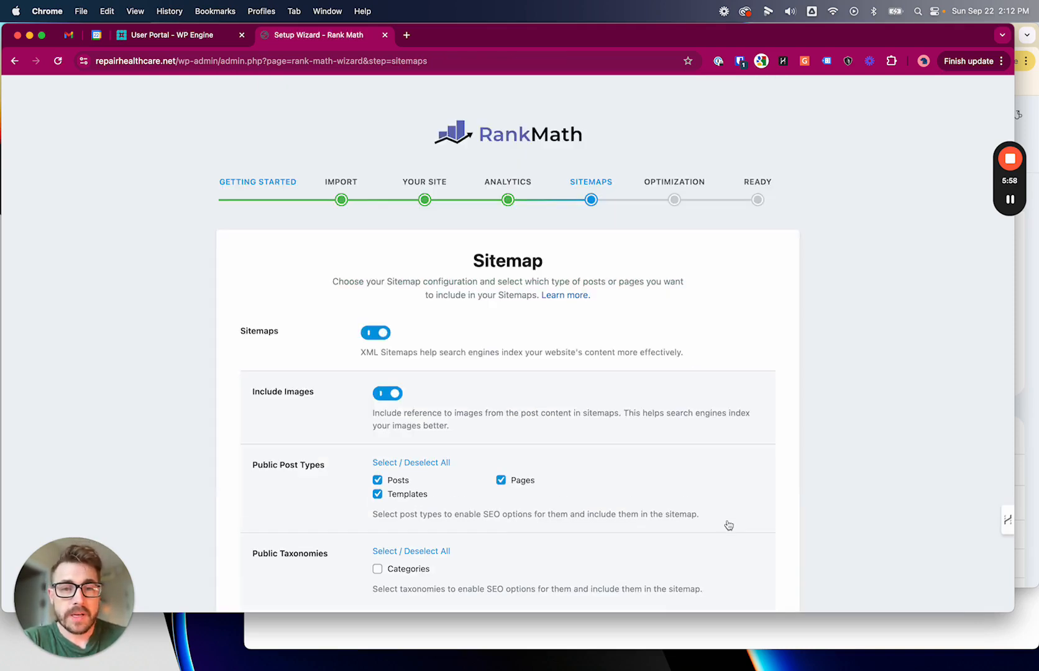
# Save the sitemap configuration with images, posts, pages and templates included and categories left out.
pyautogui.scroll(-1, 733, 394)
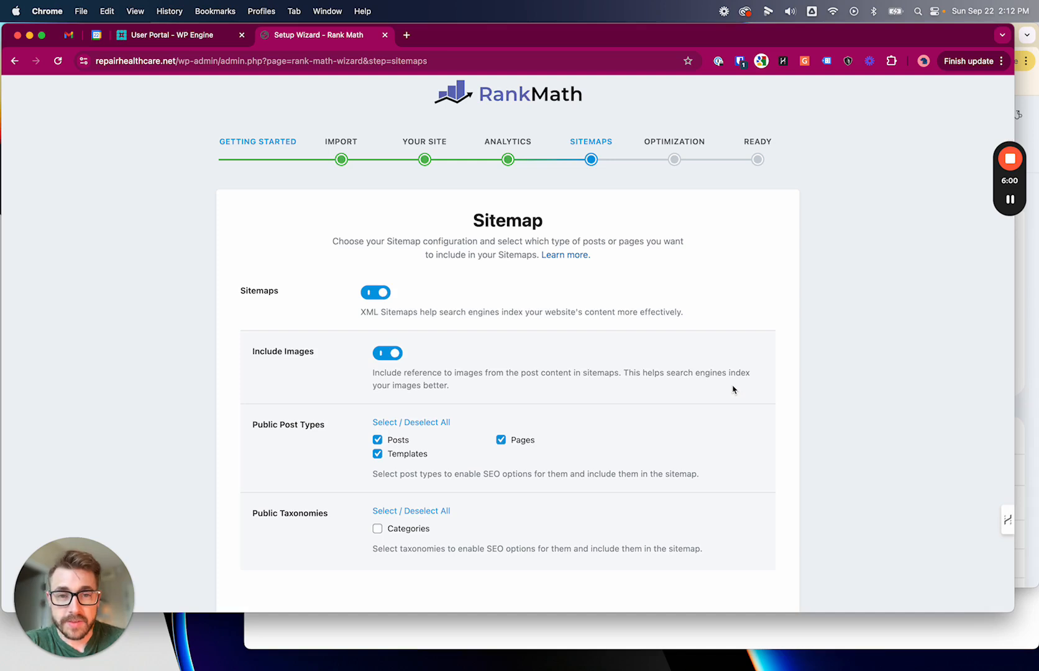
pyautogui.scroll(-3, 696, 417)
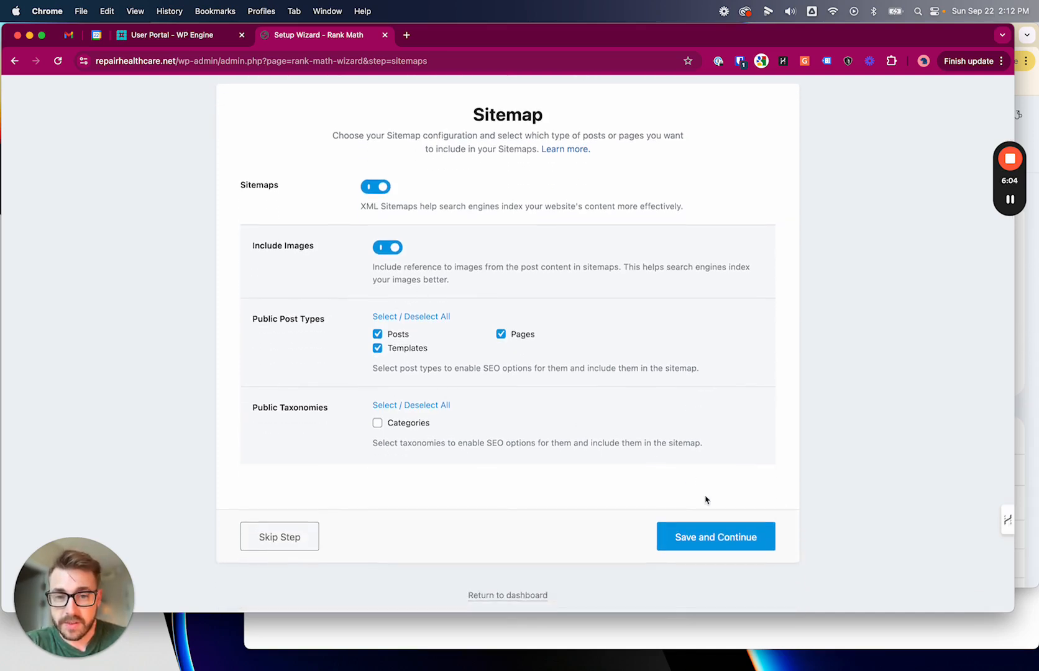
pyautogui.click(705, 538)
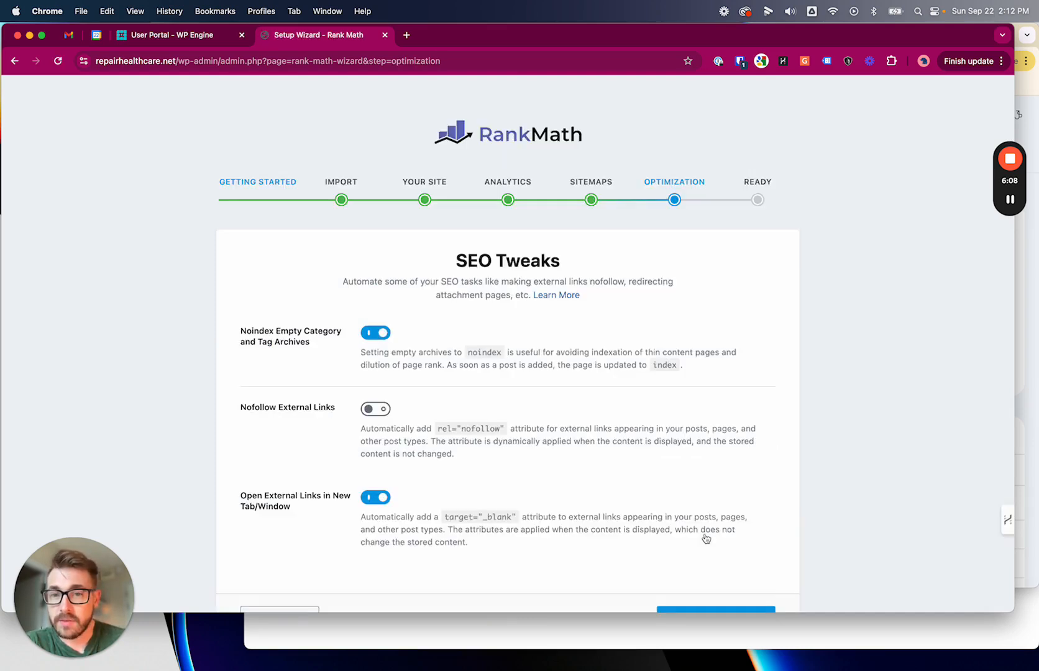
# Save the SEO tweaks with Nofollow External Links left off, and proceed to the advanced options setup.
pyautogui.scroll(-1, 739, 466)
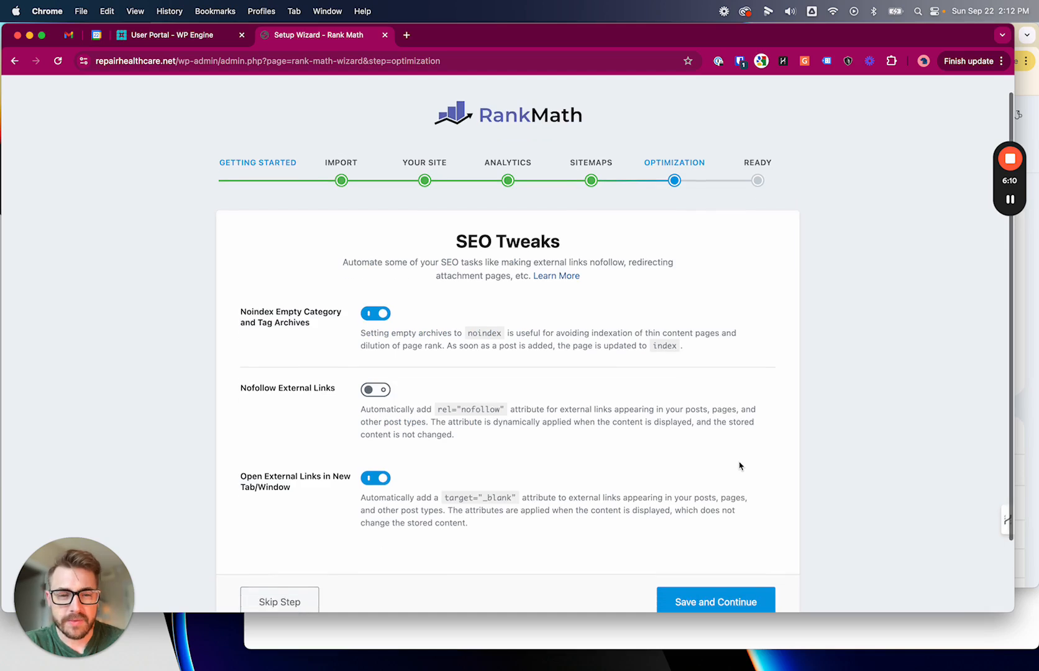
pyautogui.scroll(-3, 739, 466)
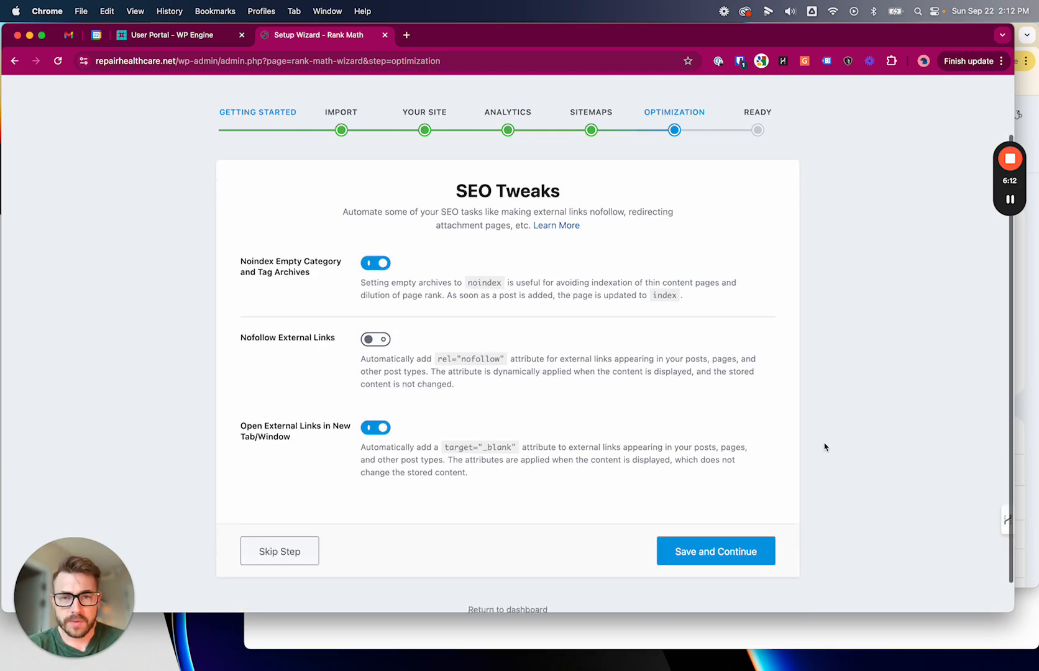
pyautogui.click(716, 544)
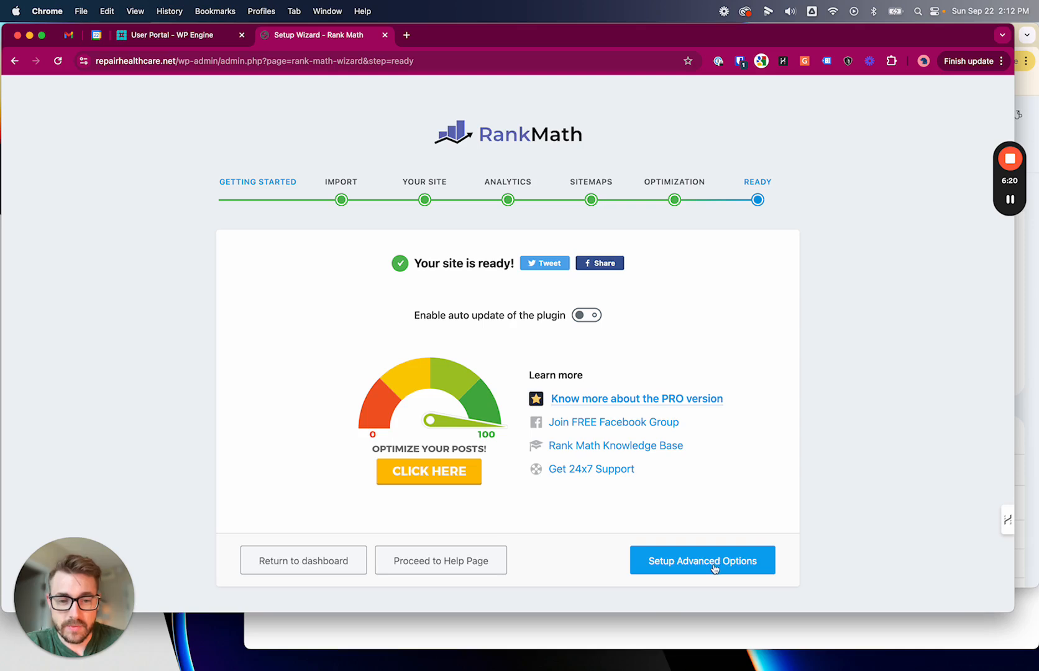
pyautogui.click(664, 567)
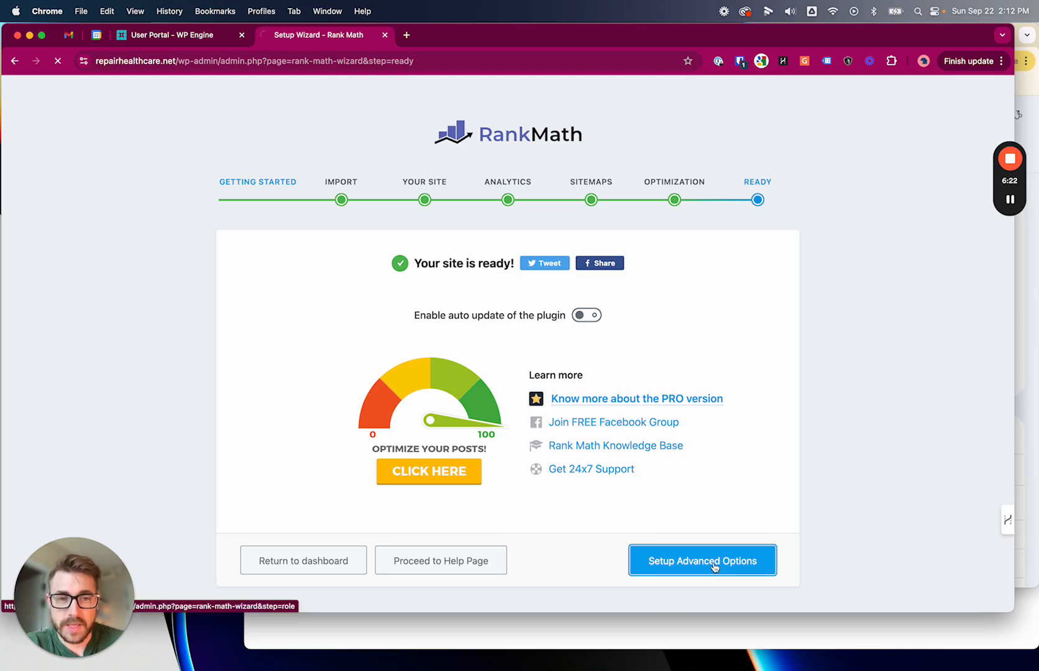
# Review the Role Manager capabilities for each user role from Administrator down to Subscriber.
pyautogui.scroll(-2, 782, 449)
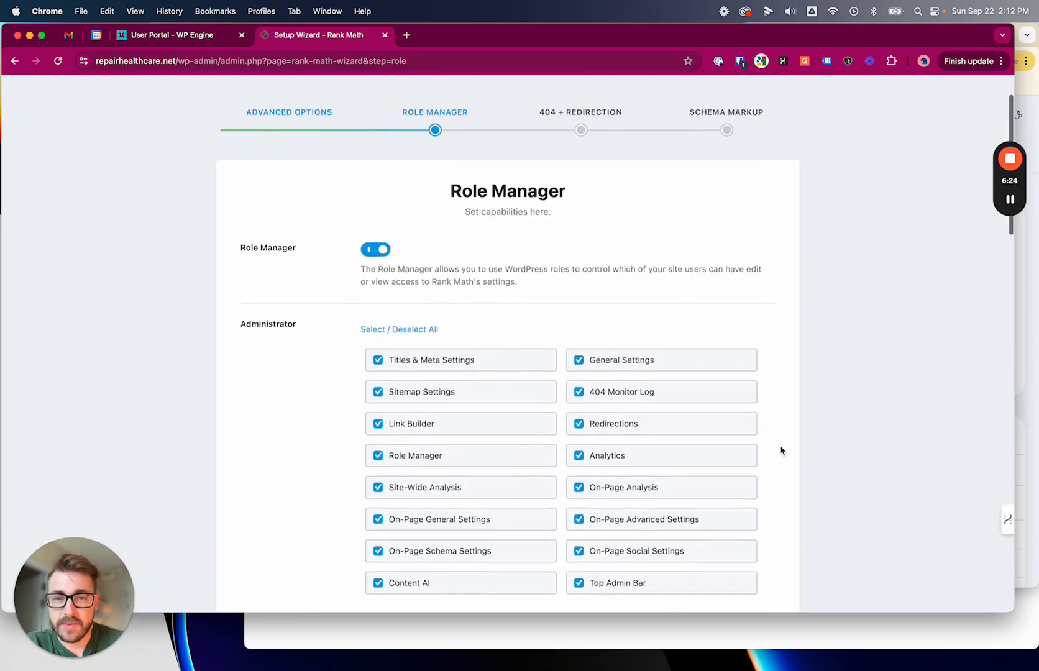
pyautogui.scroll(-2, 782, 450)
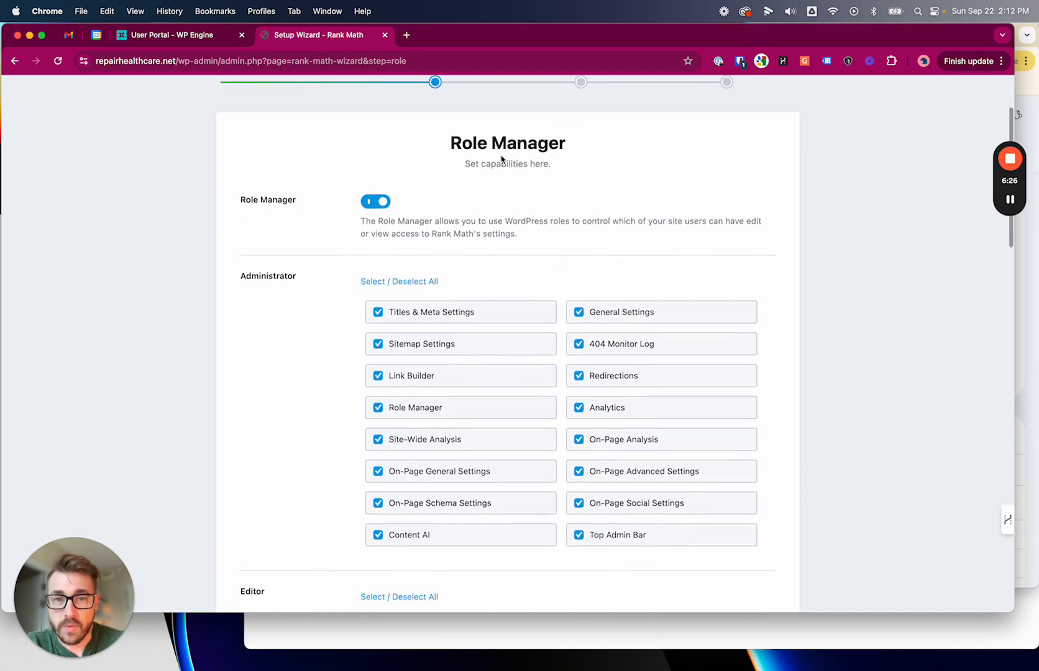
pyautogui.scroll(-1, 553, 248)
pyautogui.scroll(-1, 553, 249)
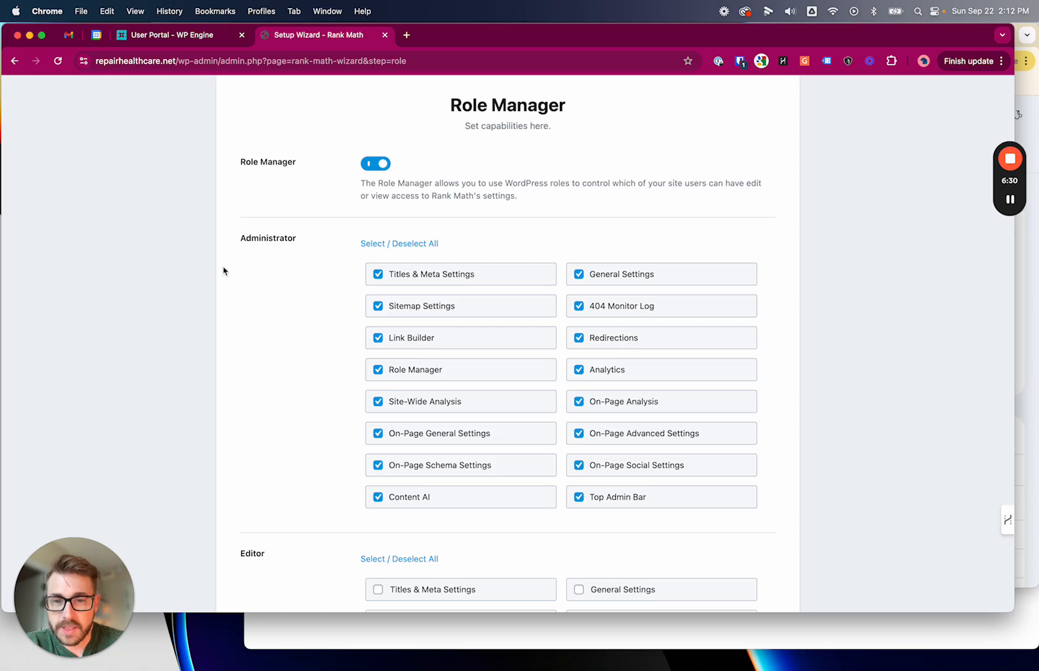
pyautogui.scroll(-4, 269, 451)
pyautogui.scroll(-8, 269, 452)
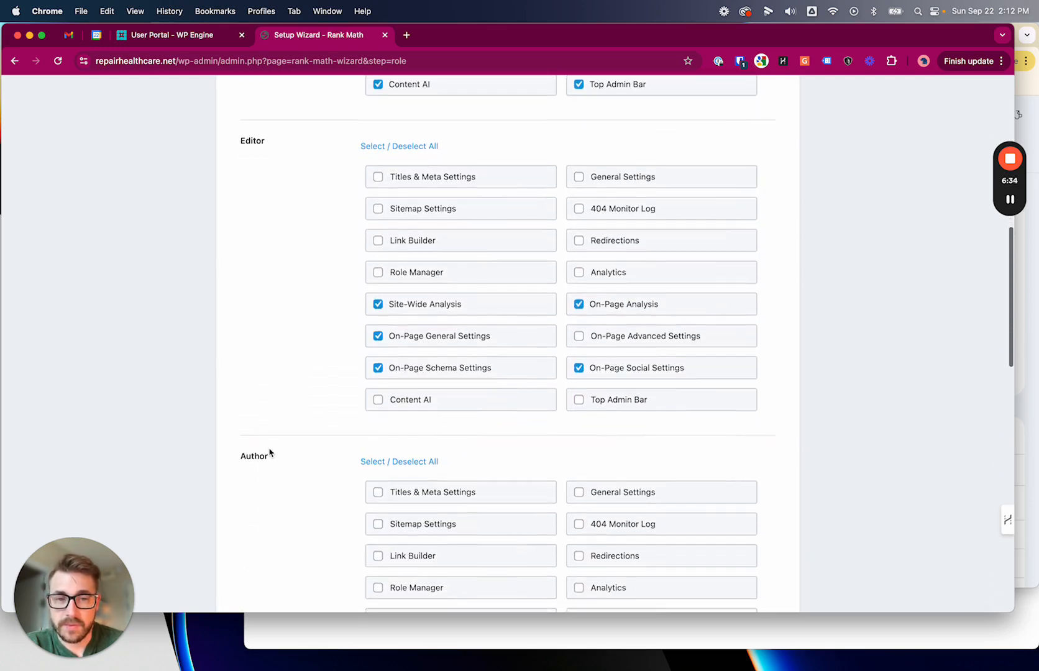
pyautogui.scroll(-5, 269, 452)
pyautogui.scroll(-18, 269, 452)
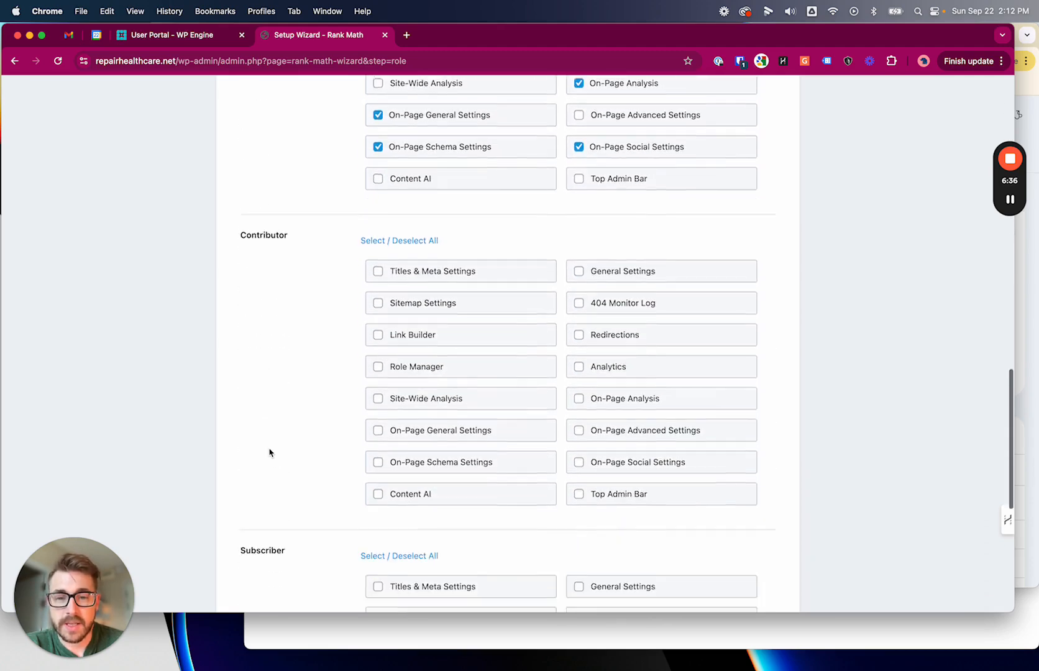
pyautogui.scroll(-3, 273, 452)
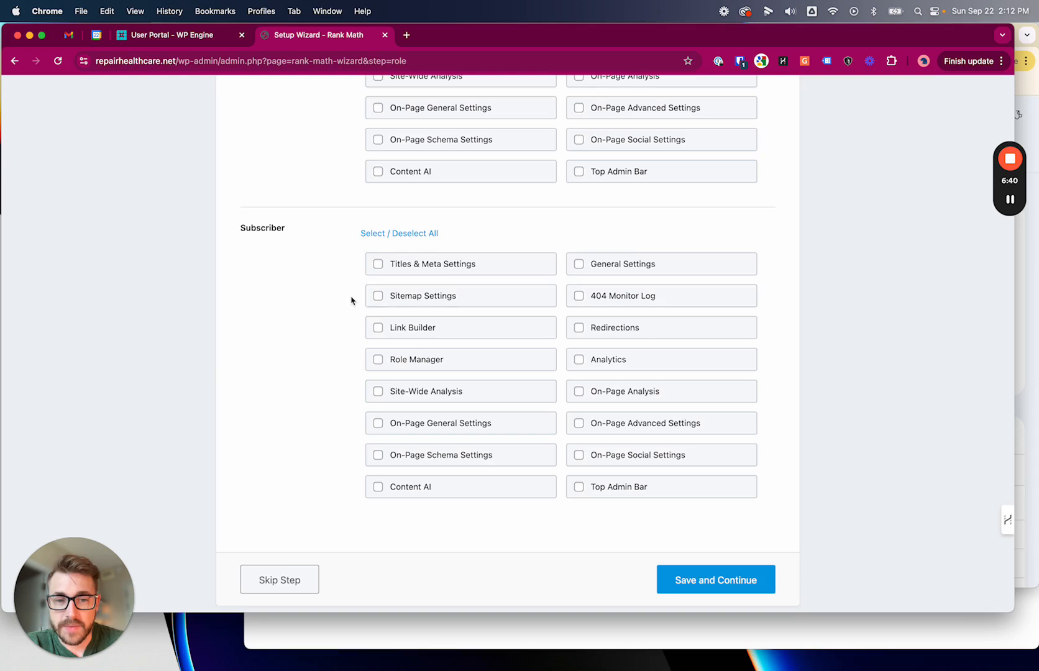
# Recheck the capabilities for every user role and save the Role Manager settings with the Role Manager enabled.
pyautogui.scroll(4, 352, 300)
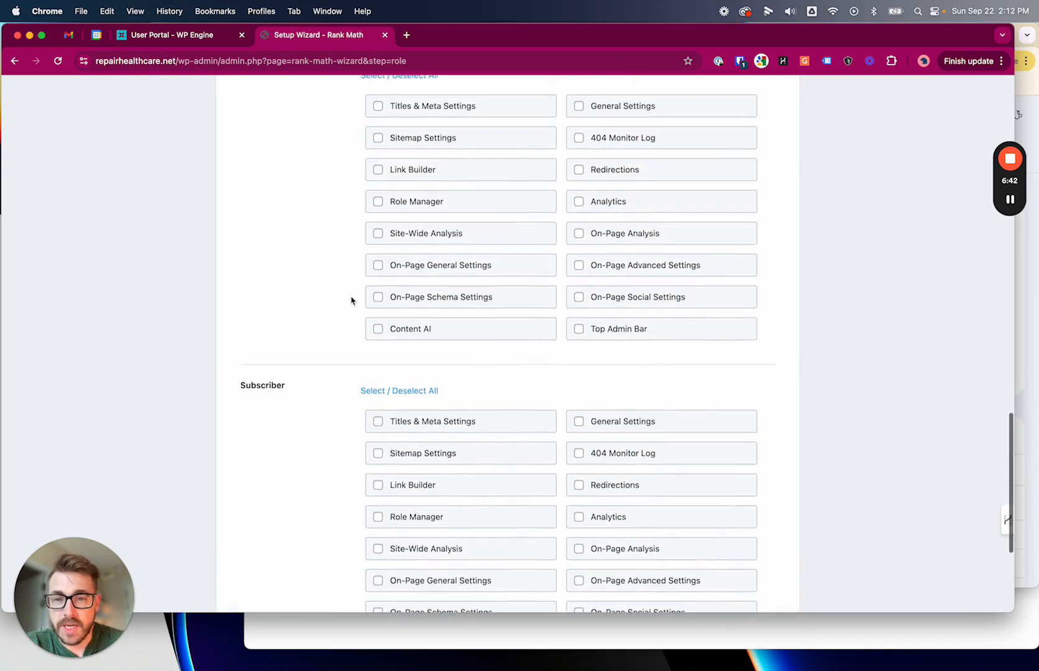
pyautogui.scroll(-2, 332, 369)
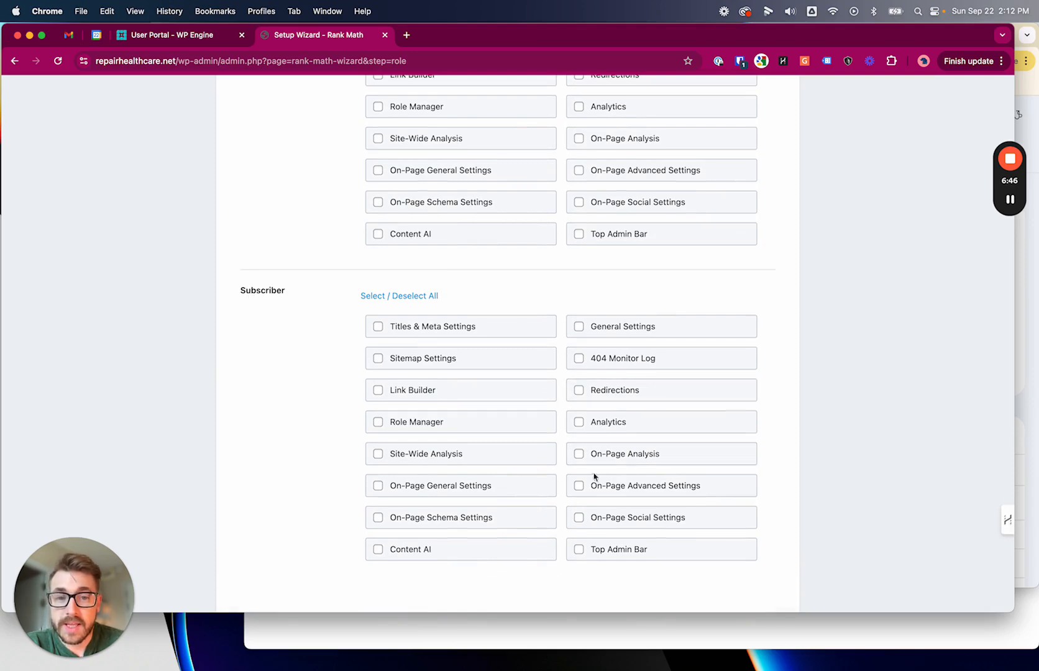
pyautogui.scroll(8, 331, 415)
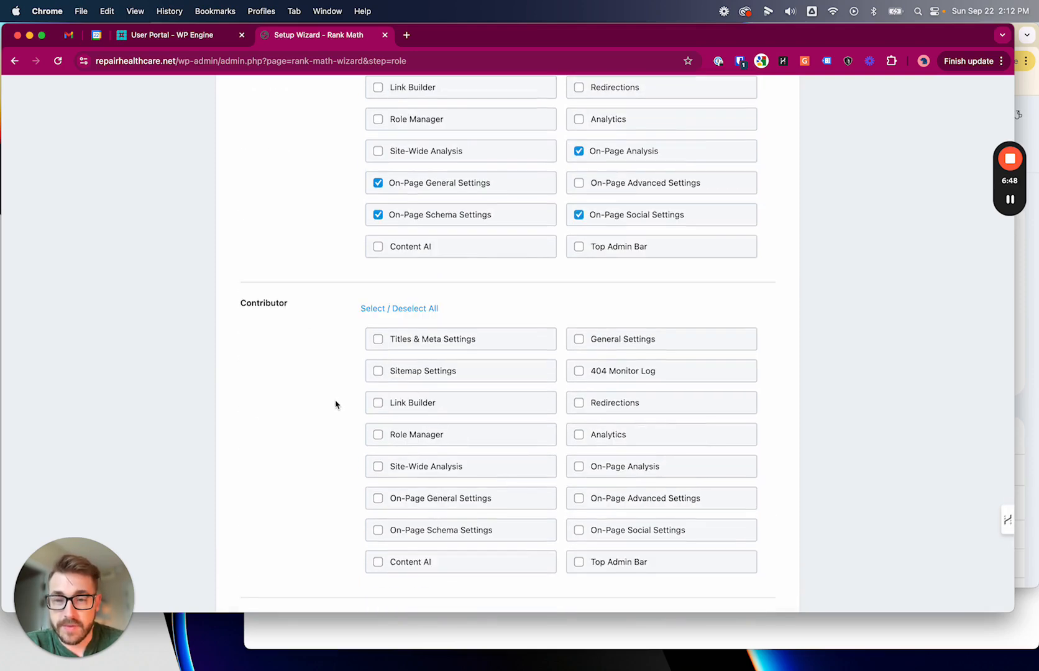
pyautogui.scroll(12, 277, 223)
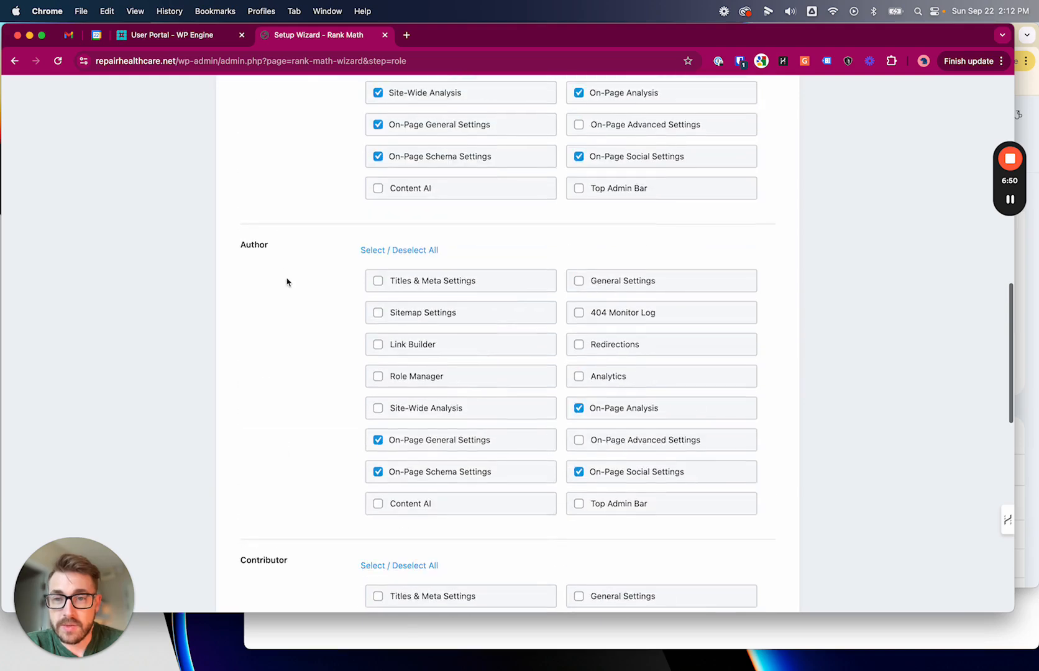
pyautogui.scroll(5, 286, 282)
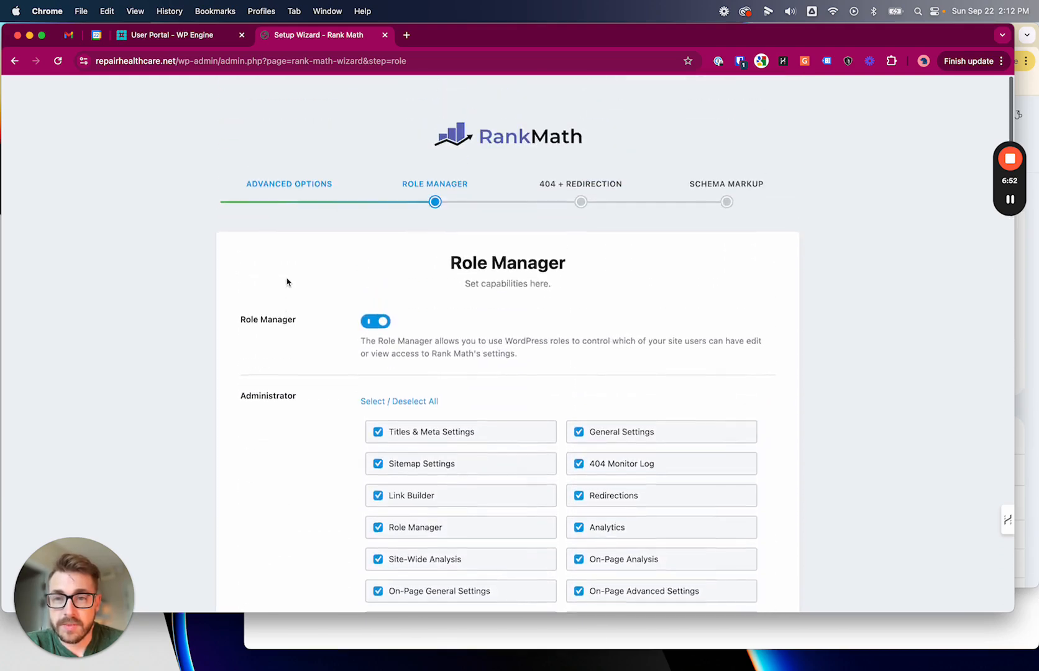
pyautogui.scroll(-17, 797, 393)
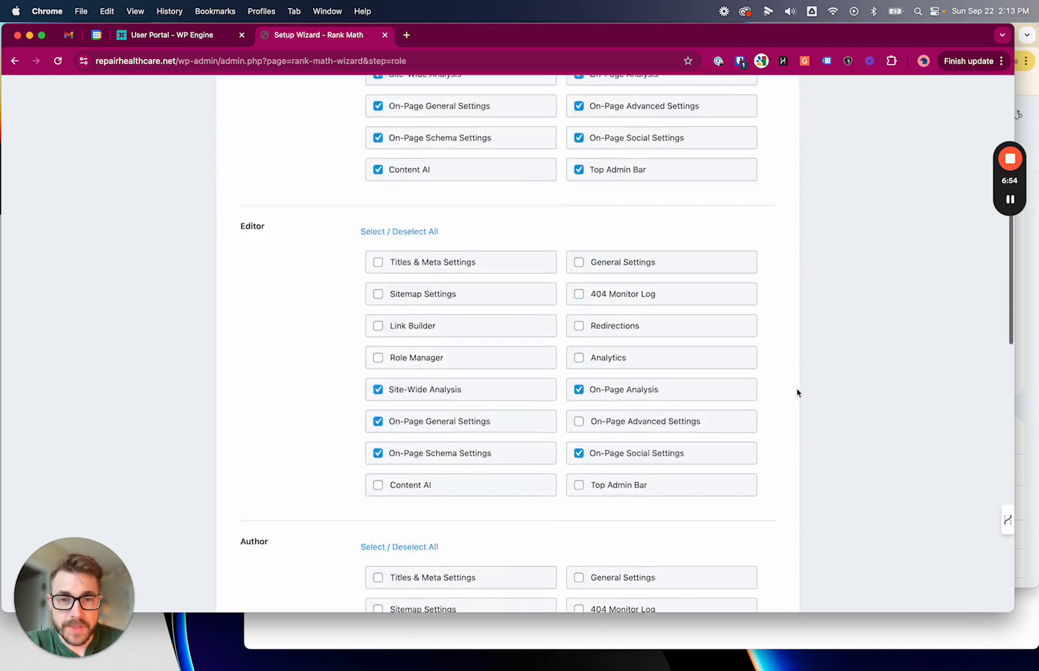
pyautogui.click(724, 525)
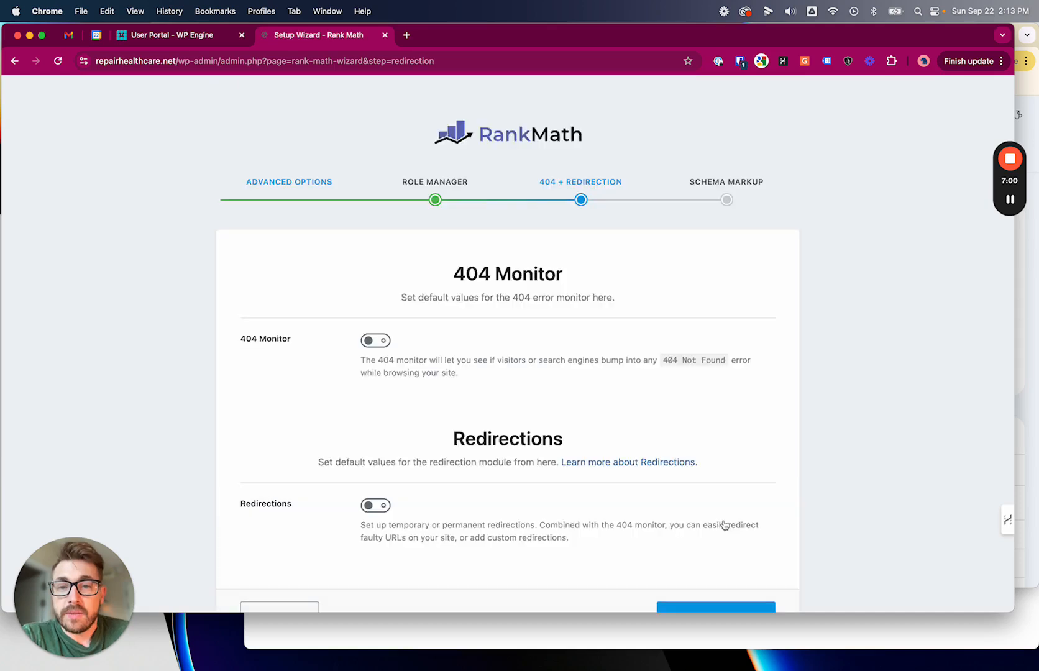
# Save the 404 + Redirection settings with both 404 Monitor and Redirections left off.
pyautogui.scroll(-2, 762, 338)
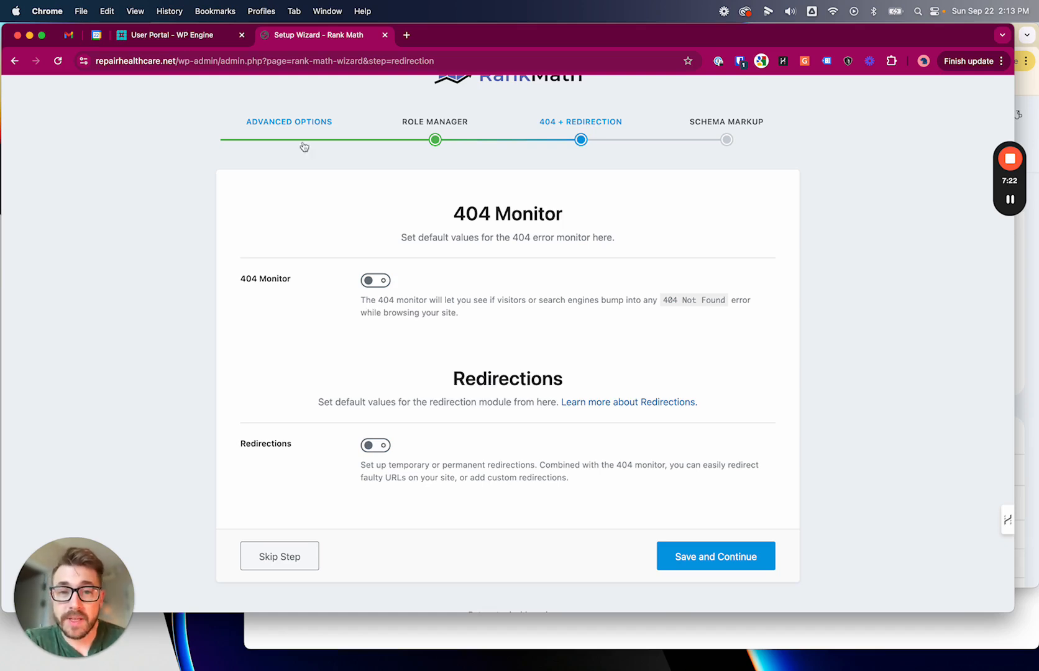
pyautogui.moveTo(466, 211); pyautogui.dragTo(537, 212)
pyautogui.click(538, 211)
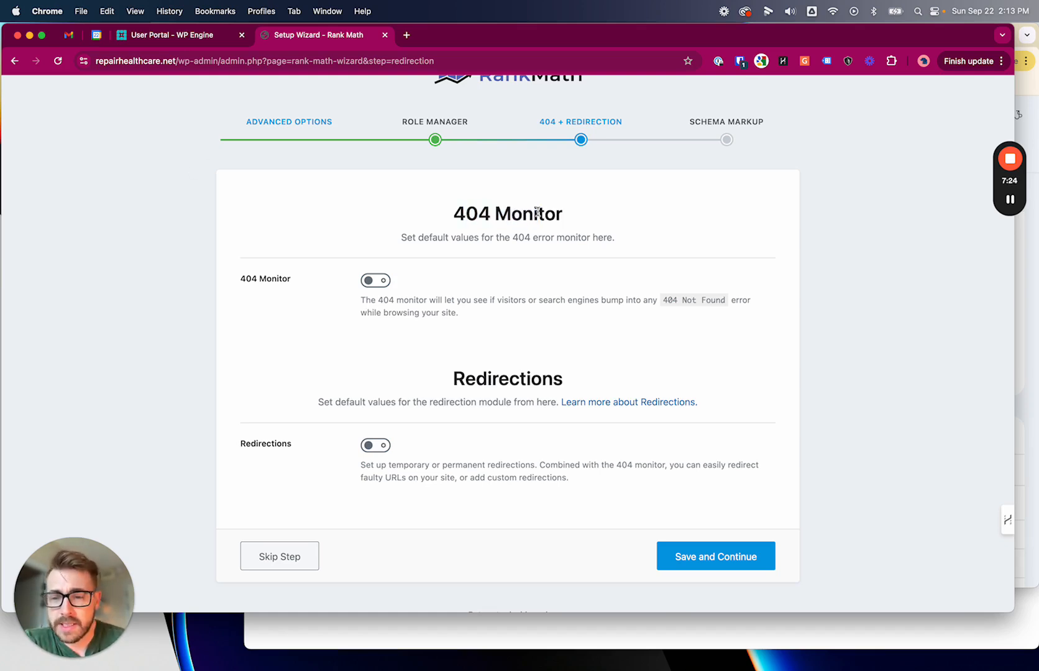
pyautogui.click(378, 280)
pyautogui.click(378, 445)
pyautogui.click(378, 445)
pyautogui.click(382, 280)
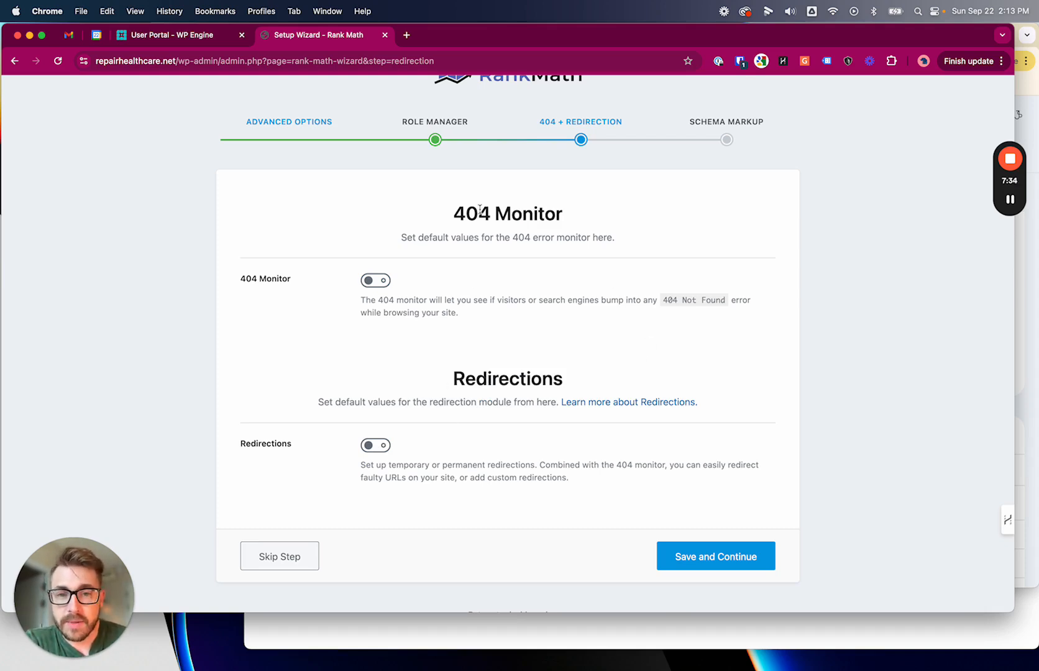
pyautogui.moveTo(455, 213); pyautogui.dragTo(550, 397)
pyautogui.click(550, 397)
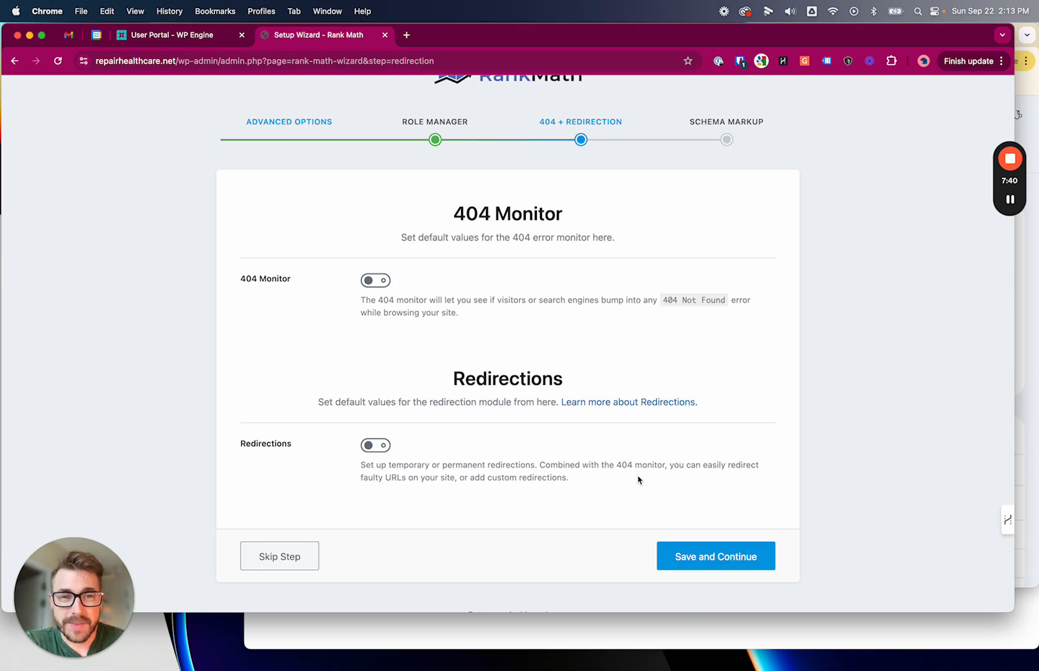
pyautogui.click(681, 561)
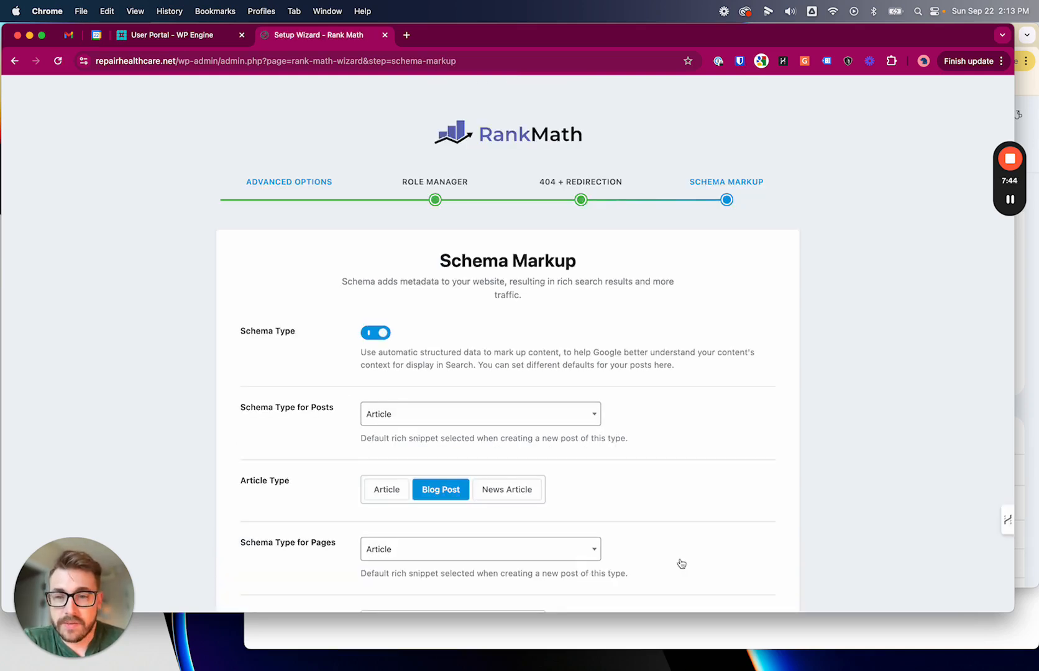
# Review the Schema Markup settings and browse the schema types available for posts without changing the selection.
pyautogui.scroll(-2, 661, 442)
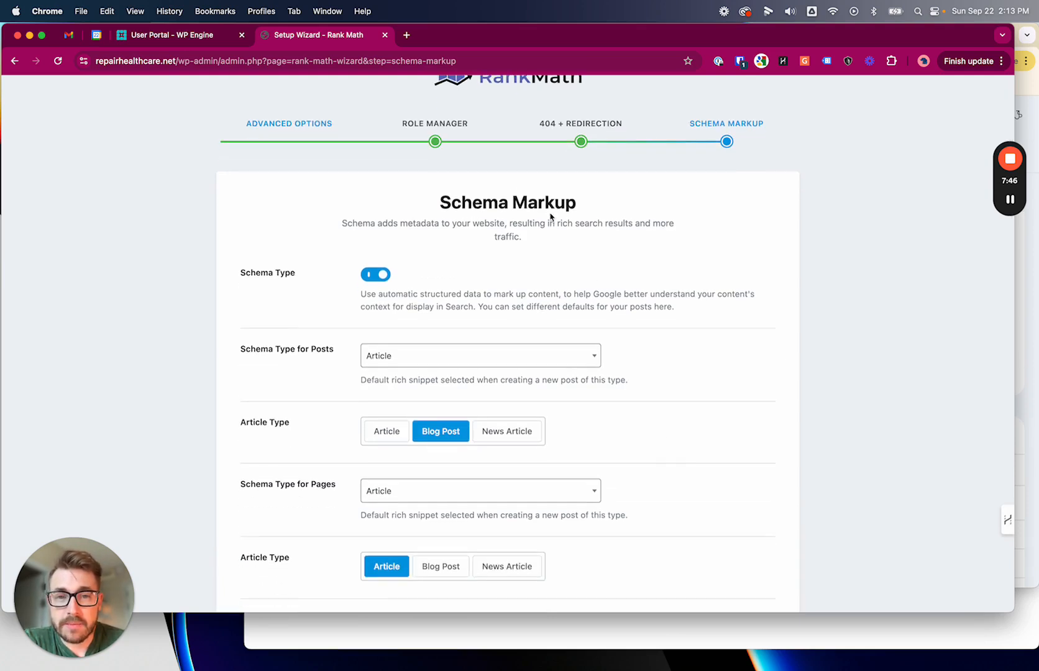
pyautogui.scroll(-2, 558, 351)
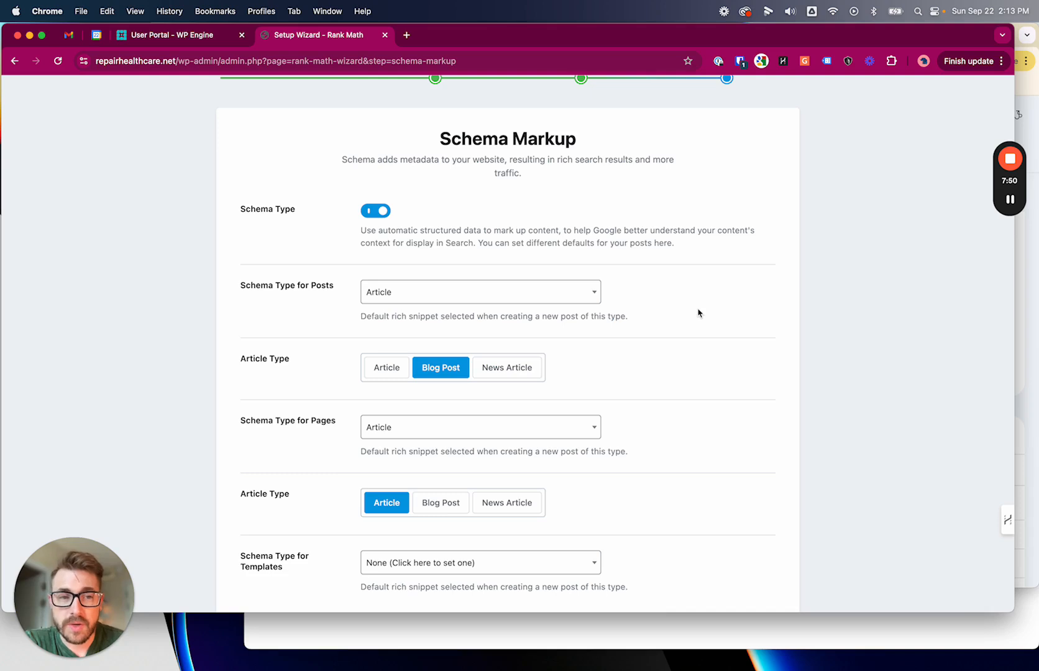
pyautogui.scroll(-3, 328, 424)
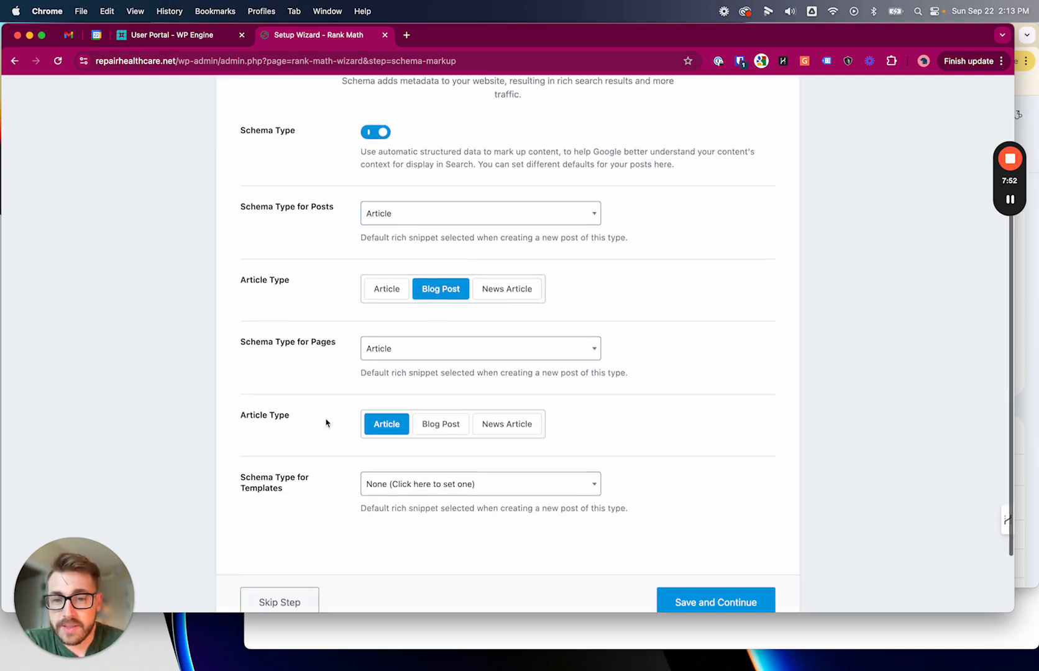
pyautogui.scroll(2, 319, 414)
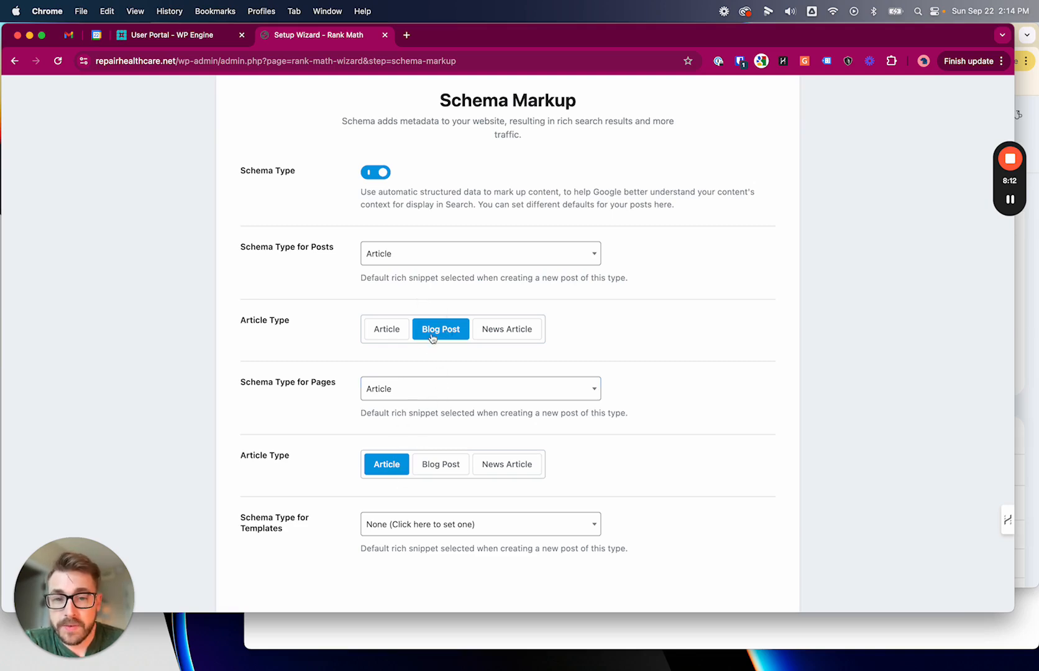
pyautogui.click(410, 256)
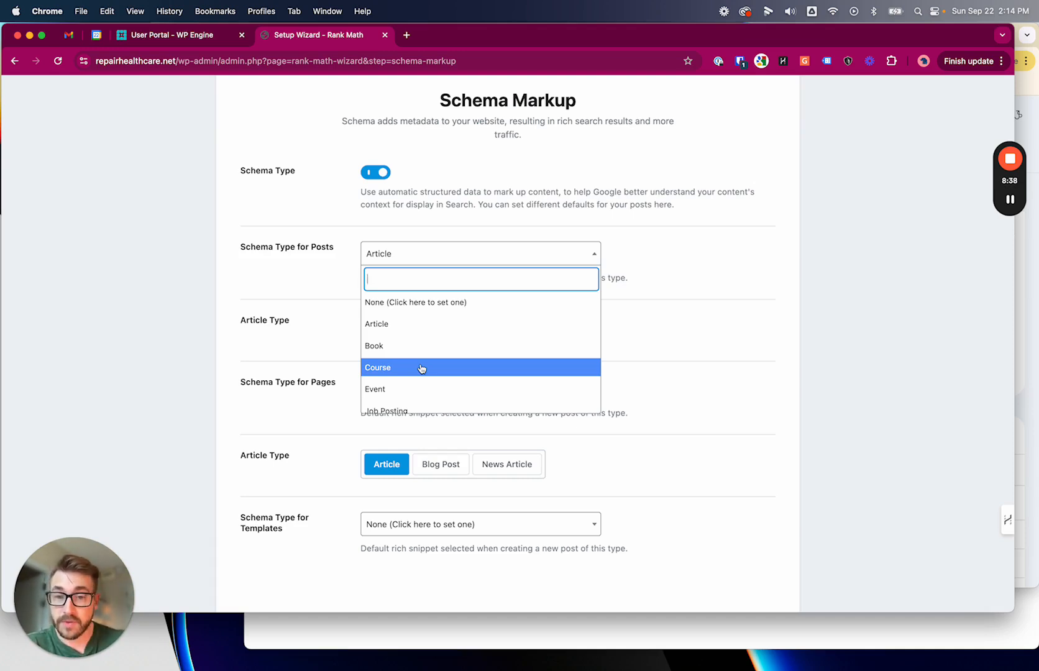
pyautogui.scroll(-1, 424, 398)
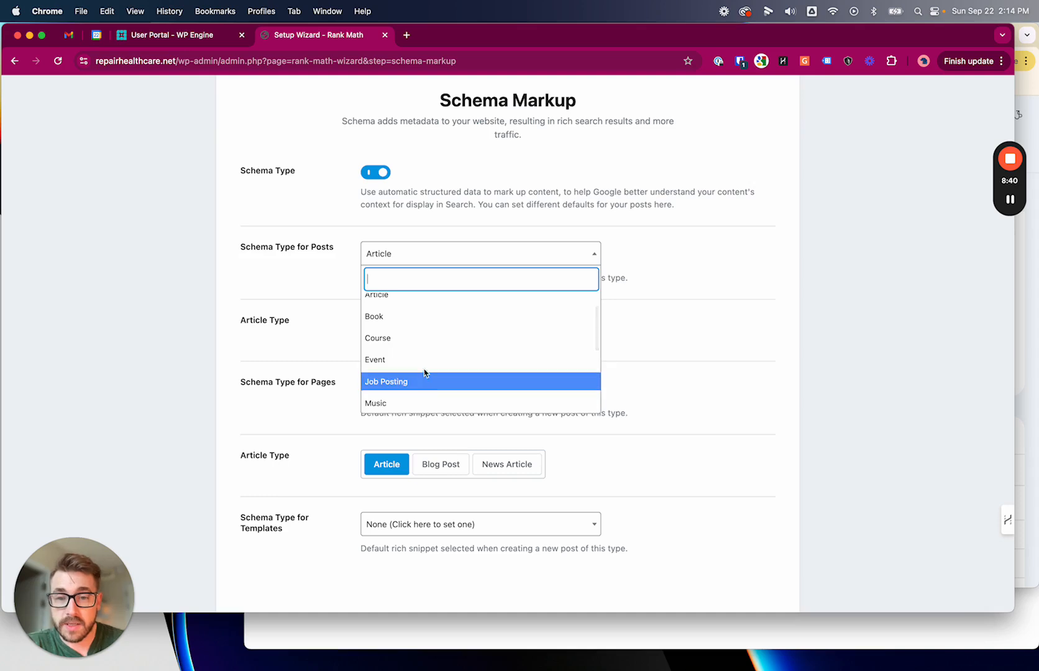
pyautogui.scroll(-1, 424, 373)
pyautogui.scroll(-2, 431, 364)
pyautogui.scroll(-2, 433, 369)
pyautogui.scroll(-1, 421, 377)
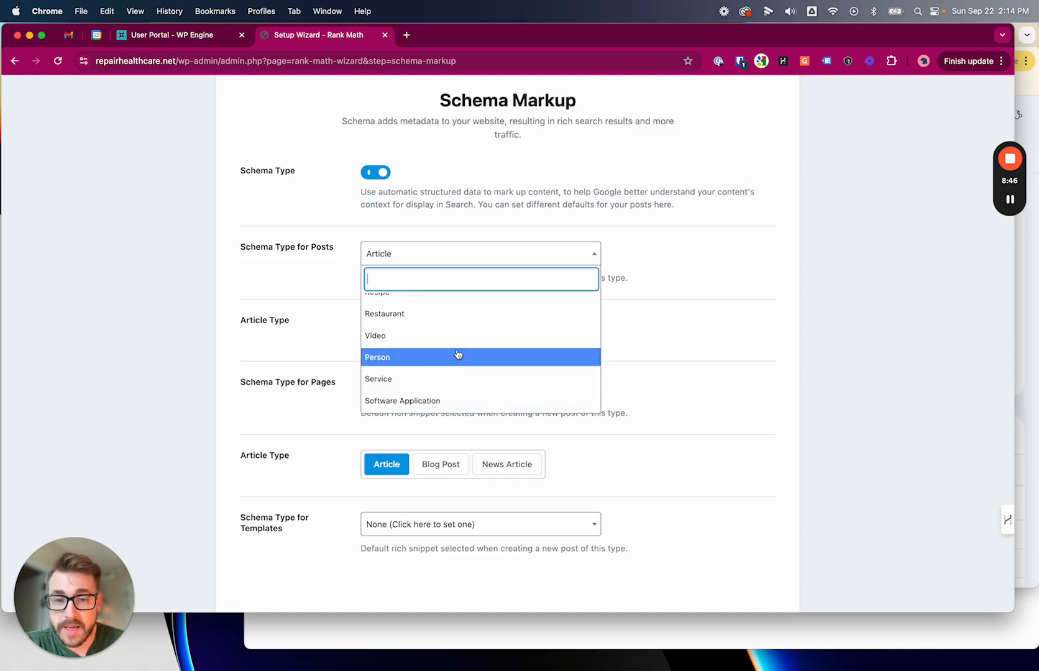
pyautogui.scroll(8, 461, 330)
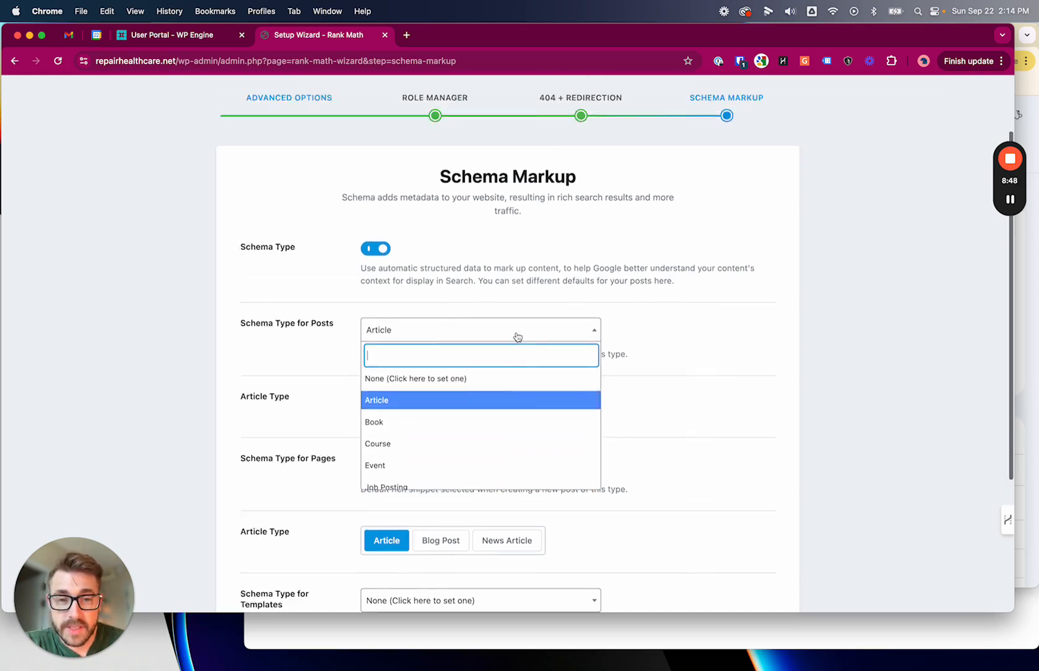
pyautogui.scroll(3, 517, 337)
pyautogui.click(760, 392)
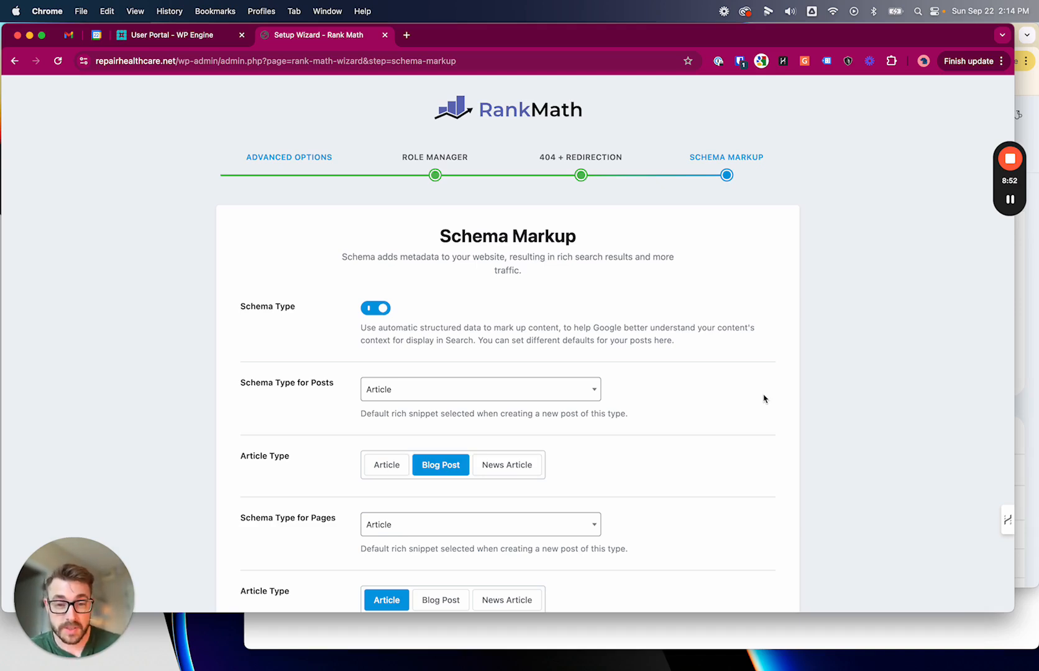
# Save the schema markup with Article as Blog Post for posts, Article for pages and None for templates.
pyautogui.scroll(-3, 732, 391)
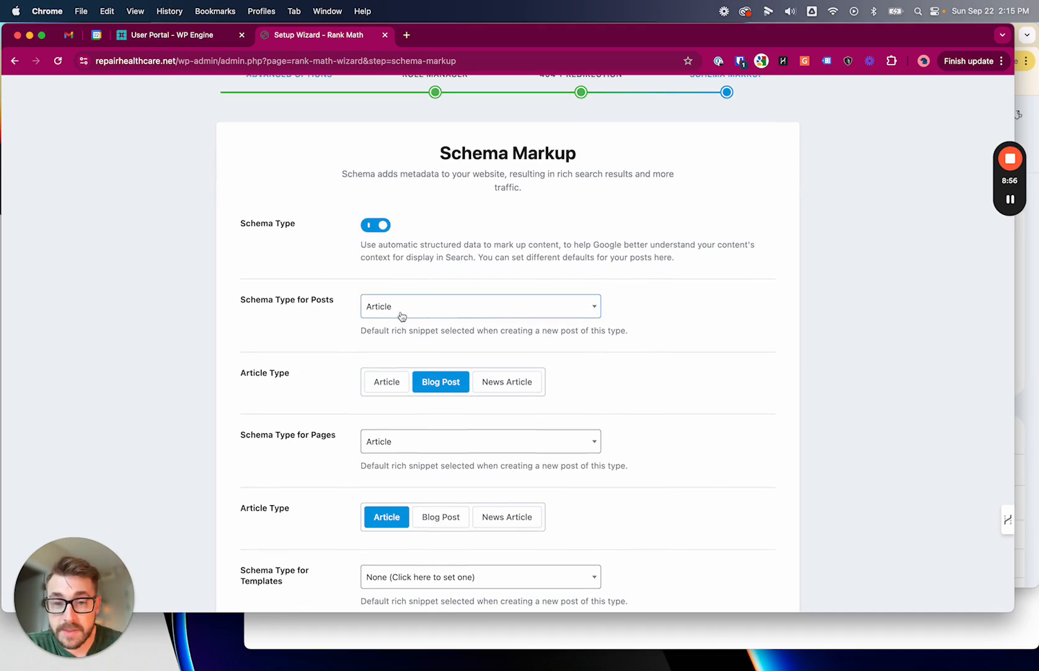
pyautogui.scroll(-3, 436, 377)
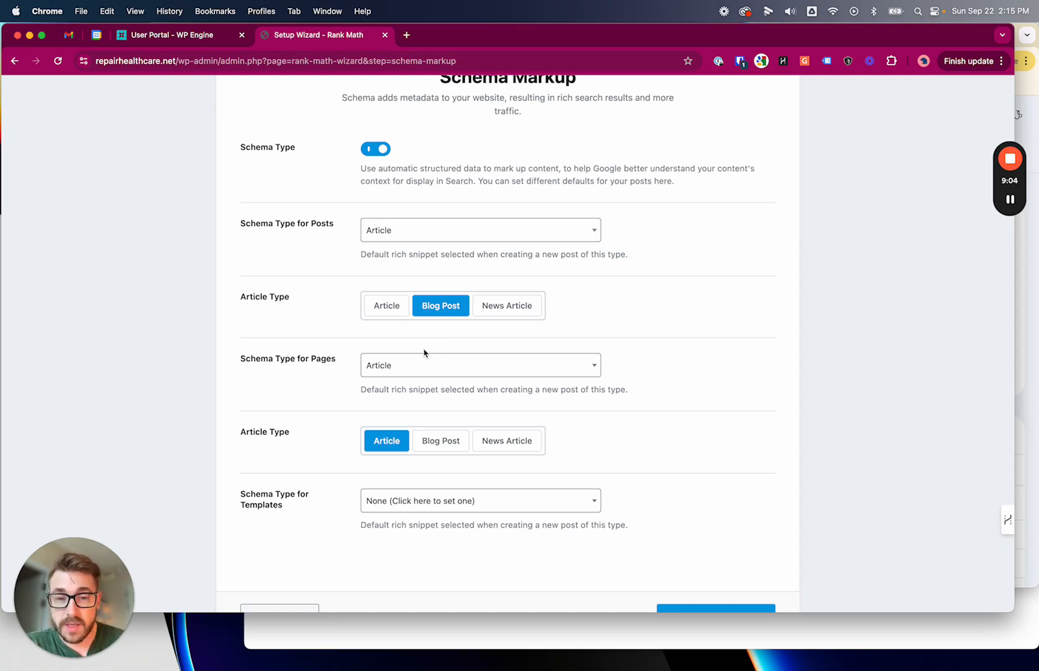
pyautogui.scroll(-1, 326, 438)
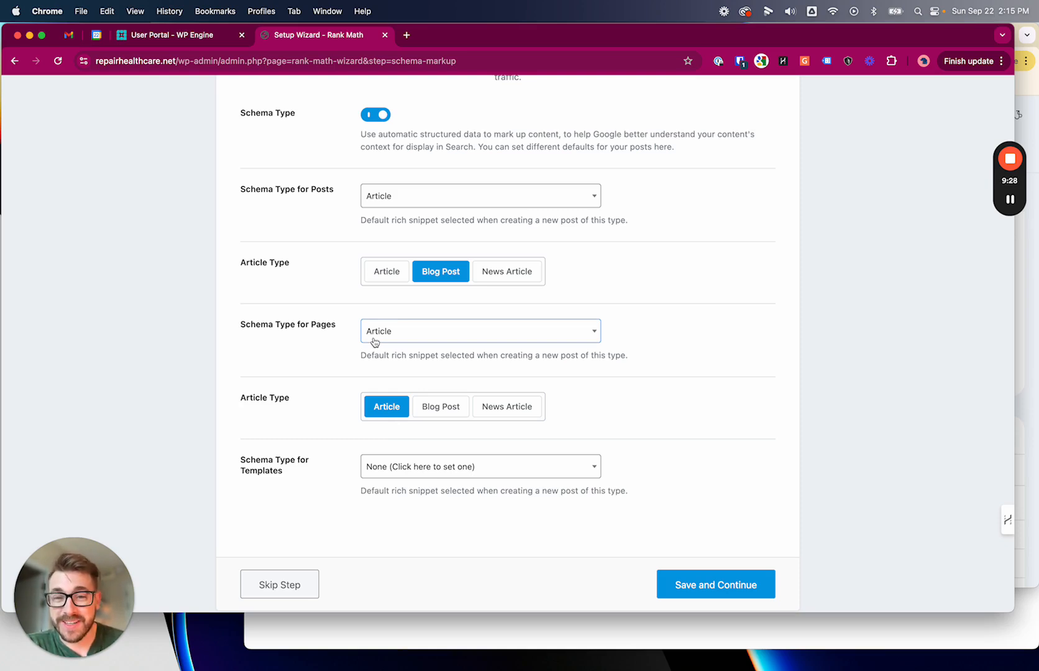
pyautogui.scroll(-2, 767, 415)
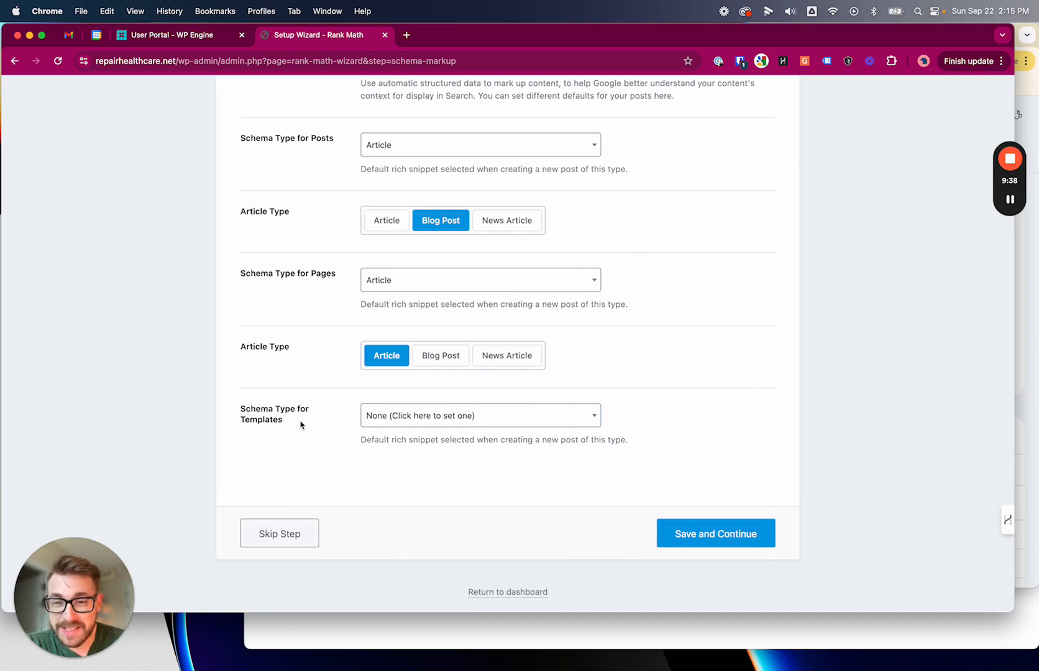
pyautogui.click(732, 545)
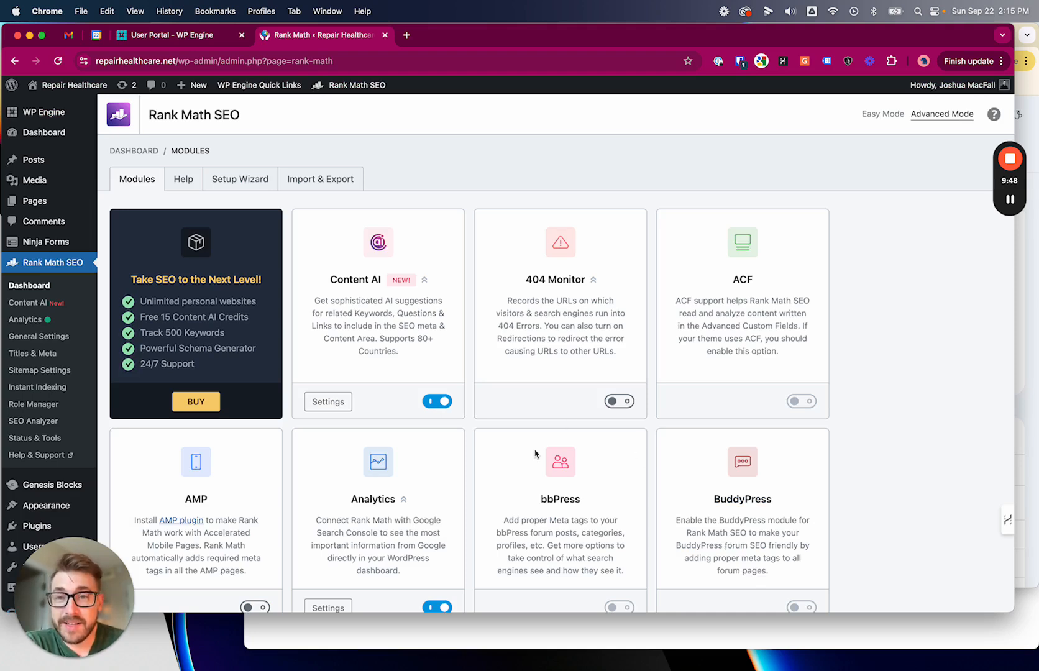
# Look through the Rank Math modules and open the settings of the Sitemap module.
pyautogui.scroll(-5, 465, 473)
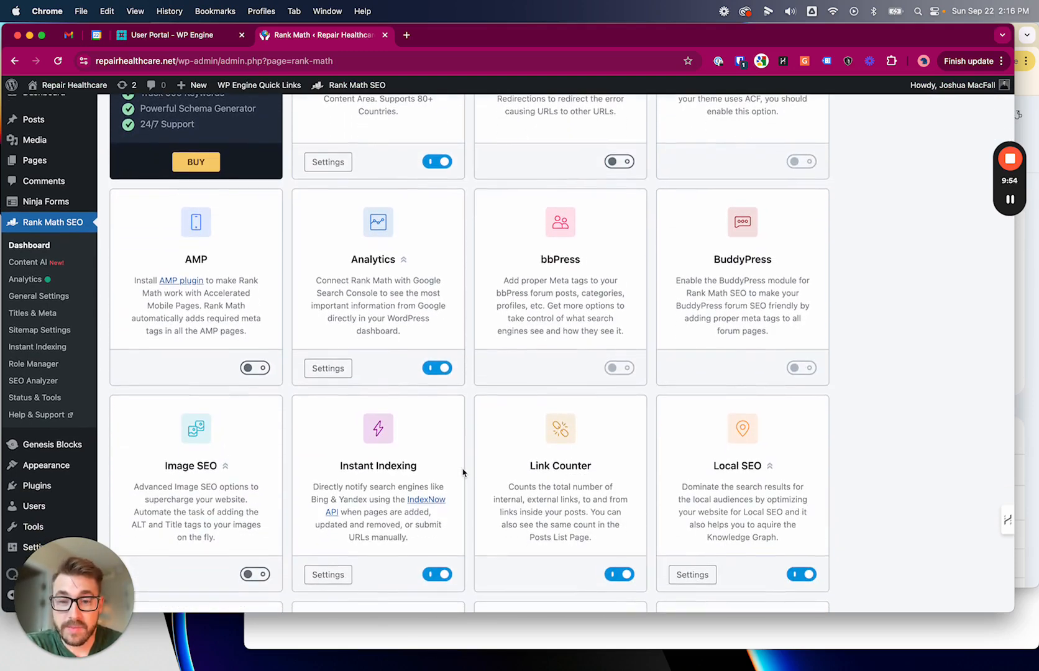
pyautogui.scroll(-10, 463, 472)
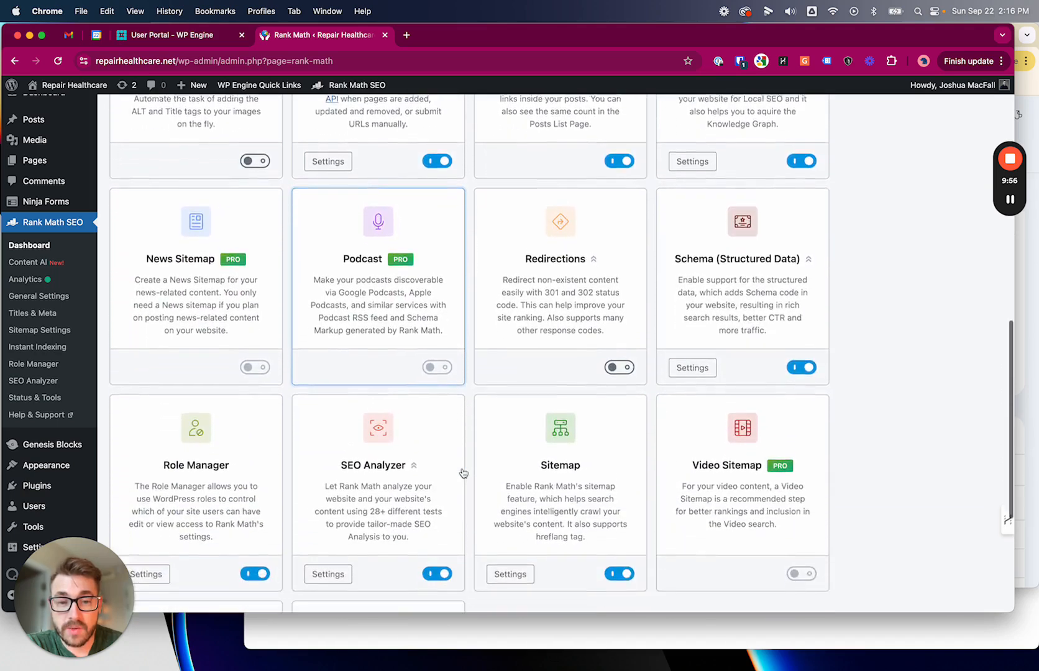
pyautogui.scroll(-2, 463, 473)
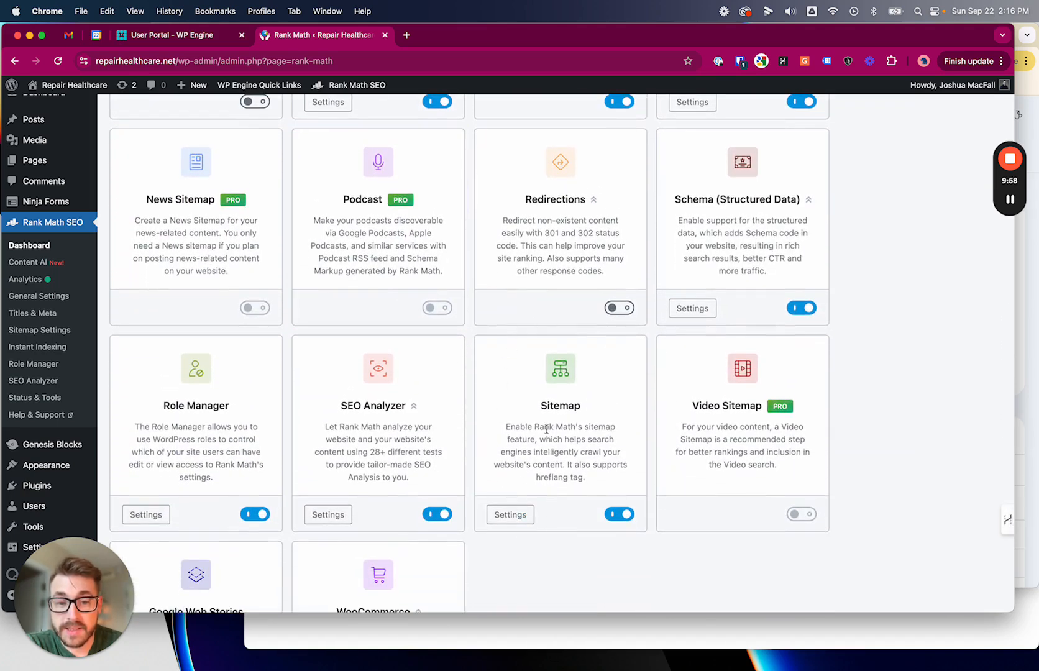
pyautogui.click(523, 519)
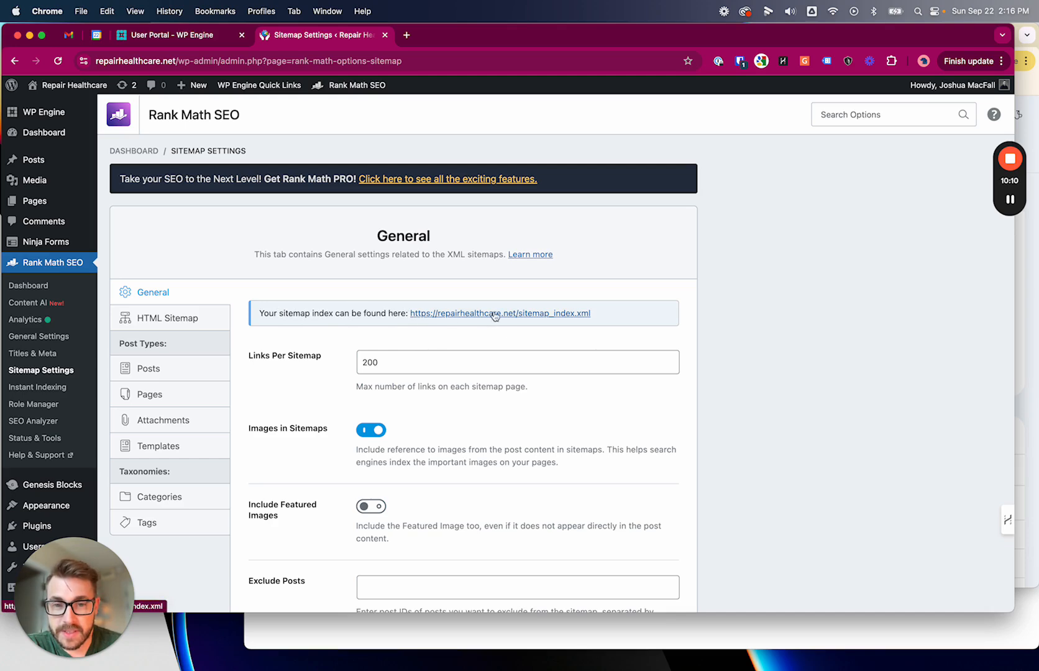
# Open the sitemap index, sitemap_index.xml, in a new browser tab and switch to it.
pyautogui.moveTo(606, 315); pyautogui.dragTo(410, 315)
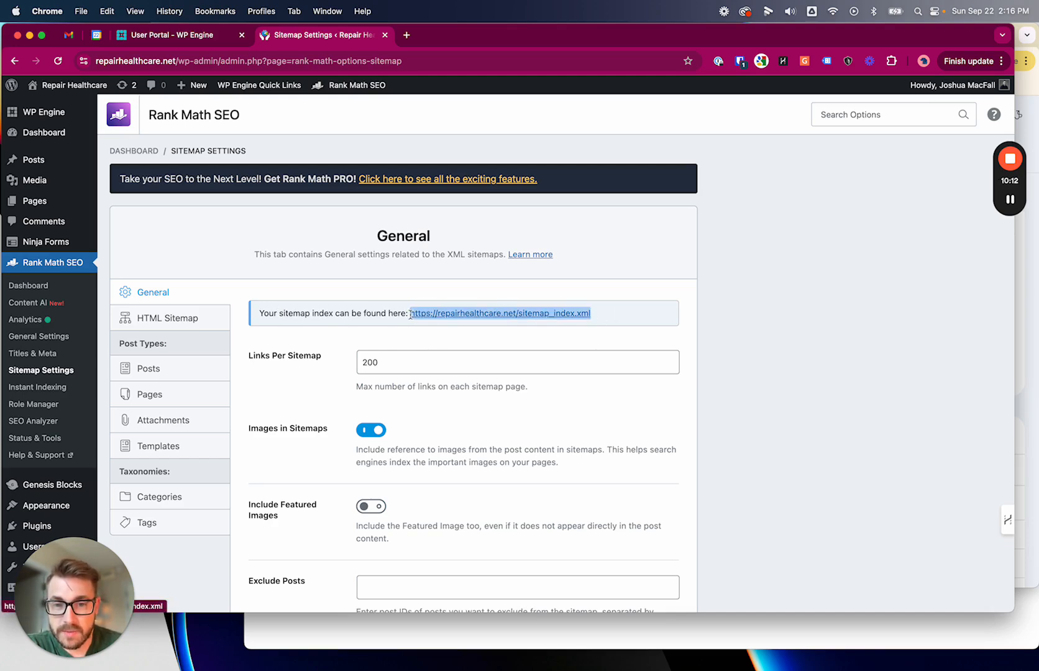
pyautogui.rightClick(446, 315)
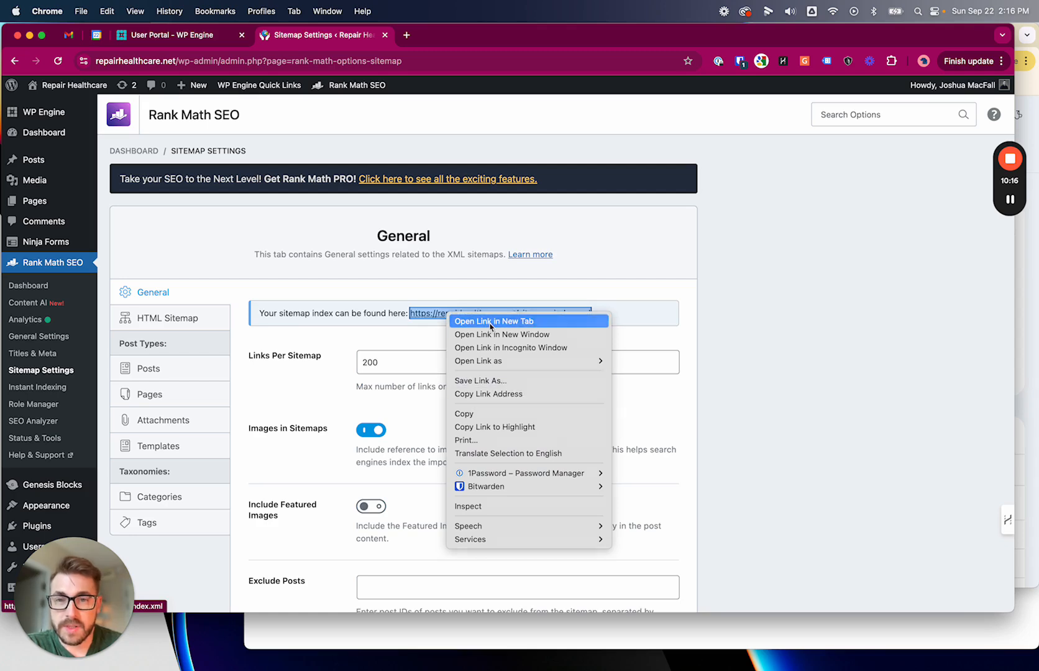
pyautogui.click(490, 321)
pyautogui.click(455, 38)
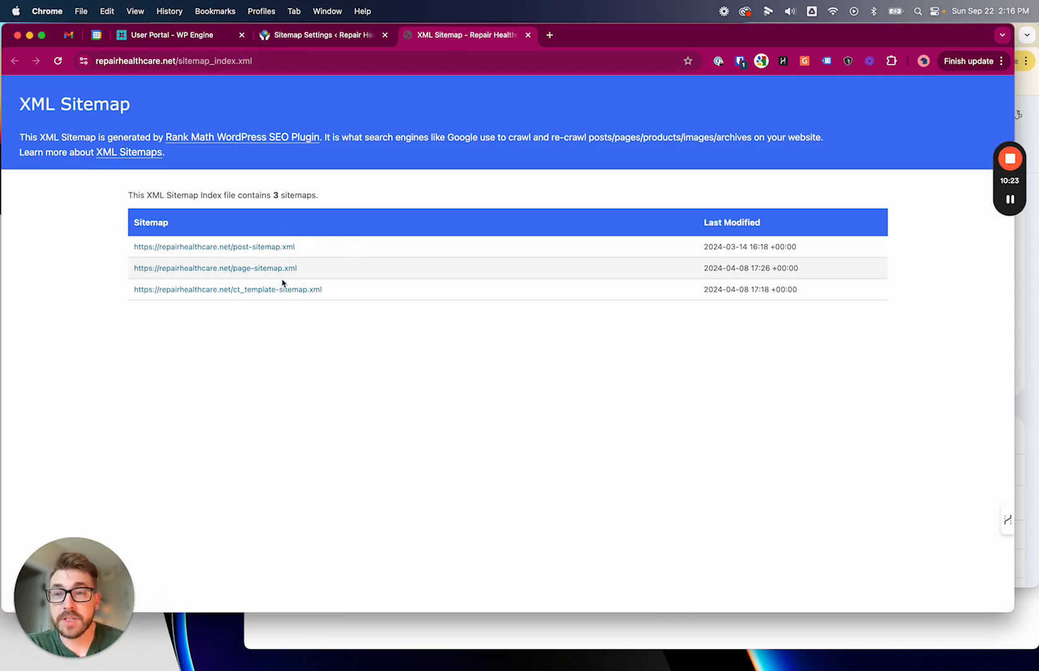
# Open the post sitemap, post-sitemap.xml, from the sitemap index in a new browser tab.
pyautogui.rightClick(262, 247)
pyautogui.click(206, 356)
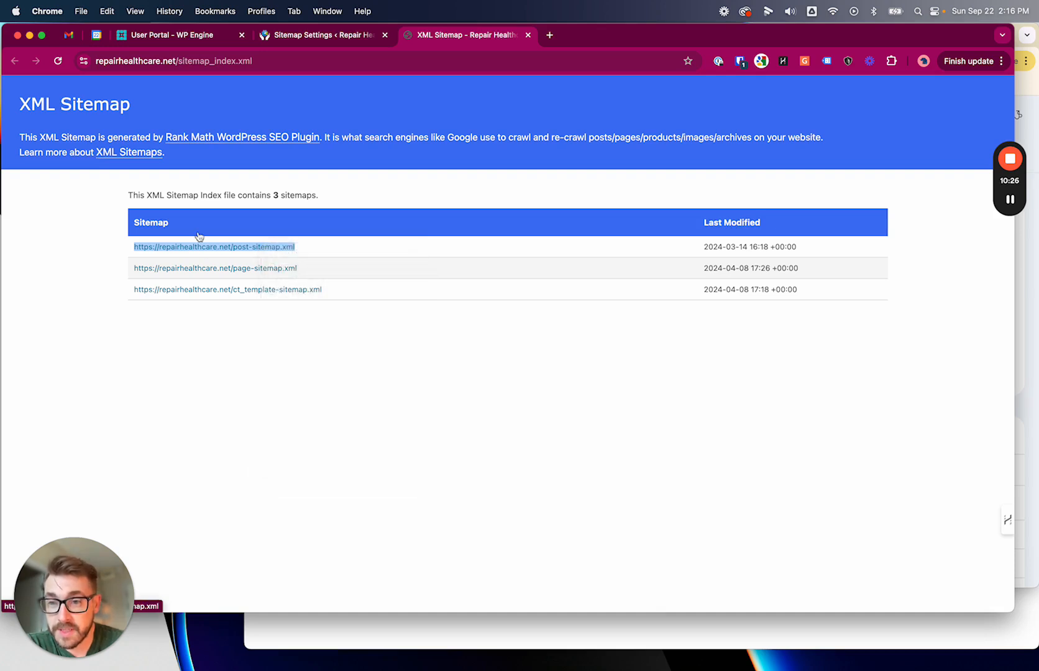
pyautogui.rightClick(205, 250)
pyautogui.click(227, 256)
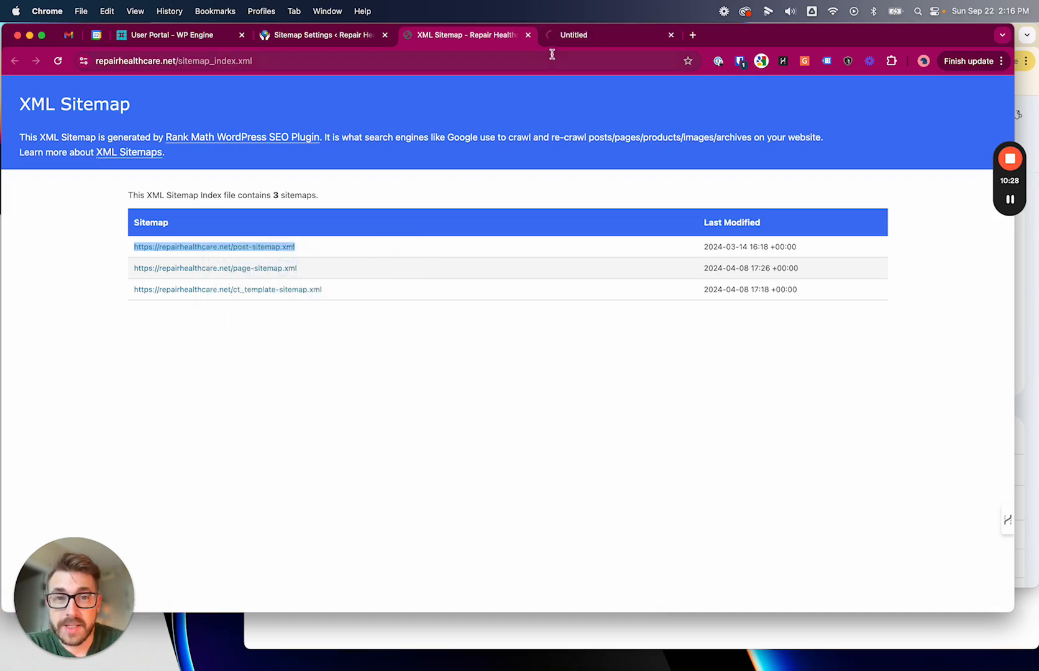
pyautogui.click(572, 36)
pyautogui.rightClick(220, 267)
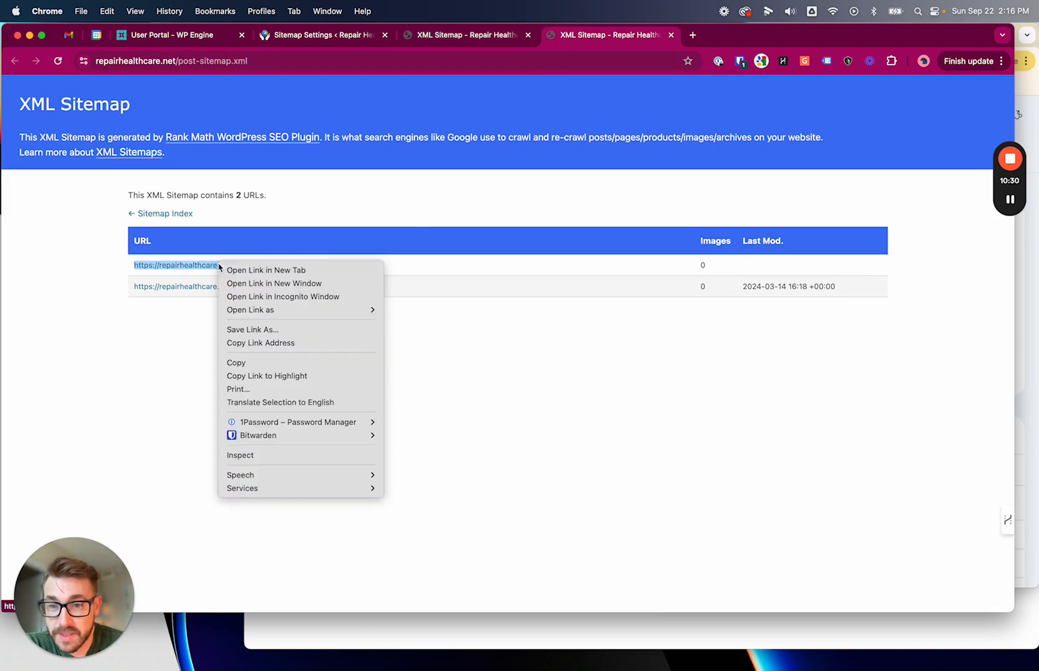
pyautogui.click(239, 267)
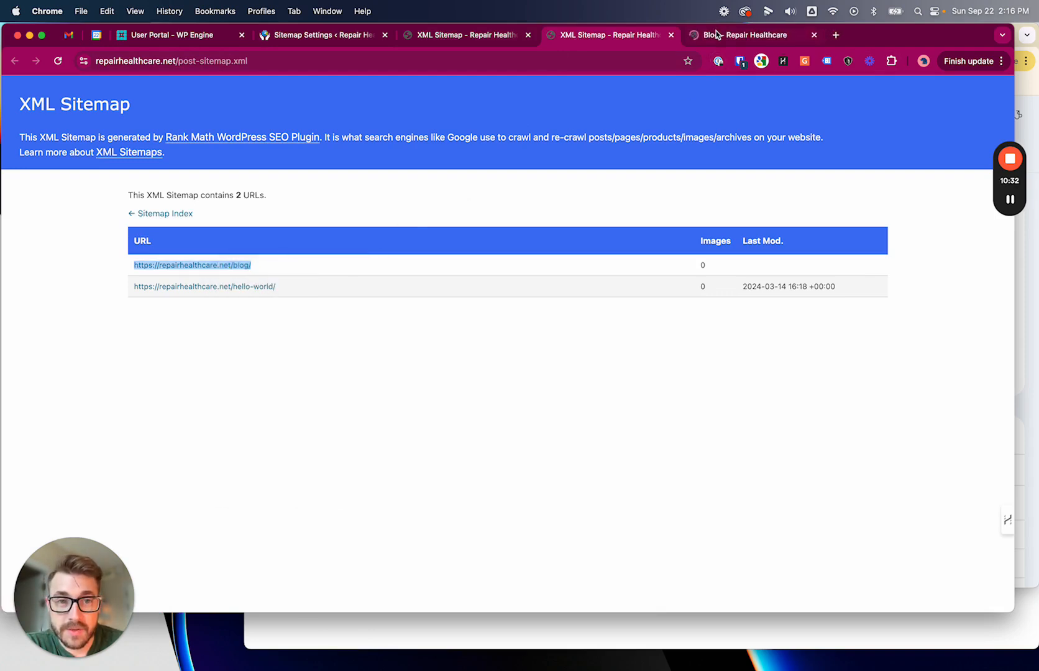
pyautogui.click(717, 35)
# Compare the post sitemap with the sitemap index across their open browser tabs.
pyautogui.click(586, 43)
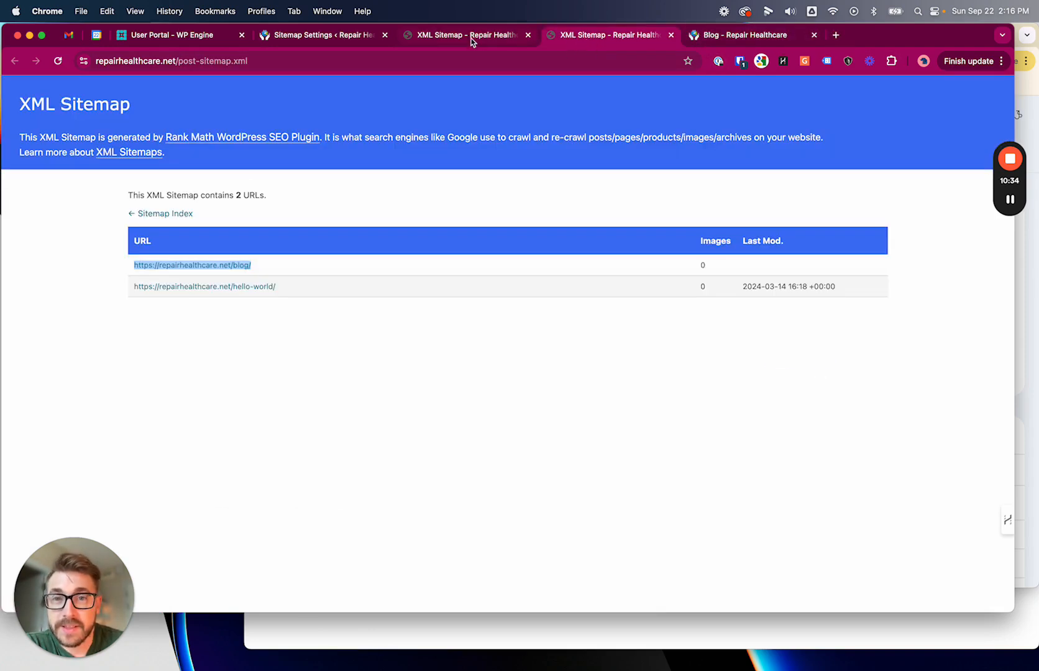
pyautogui.click(467, 33)
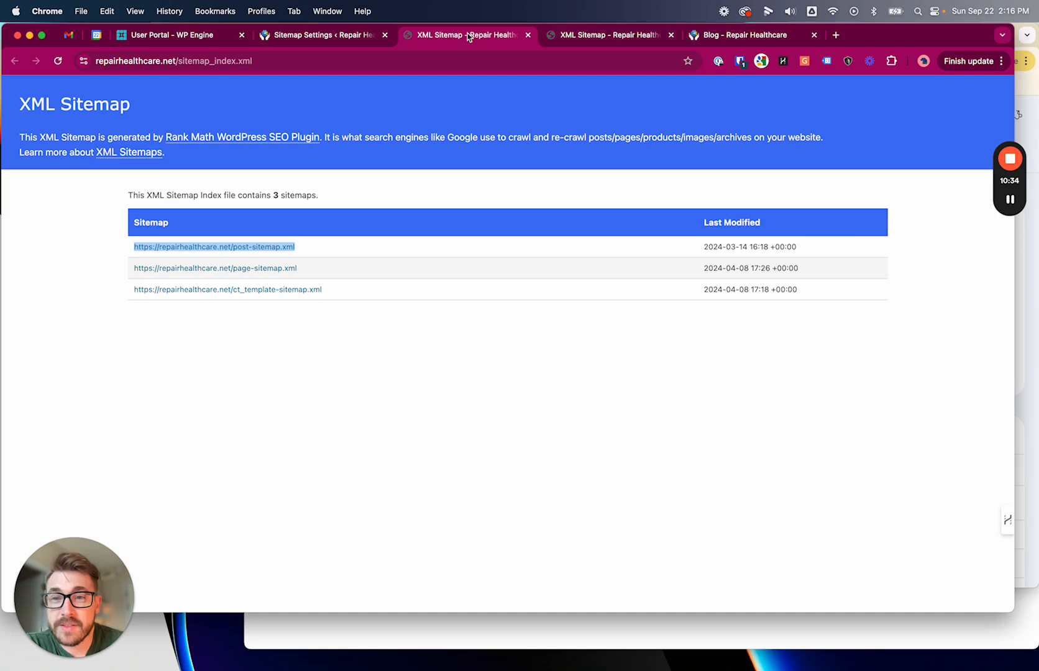
pyautogui.click(599, 40)
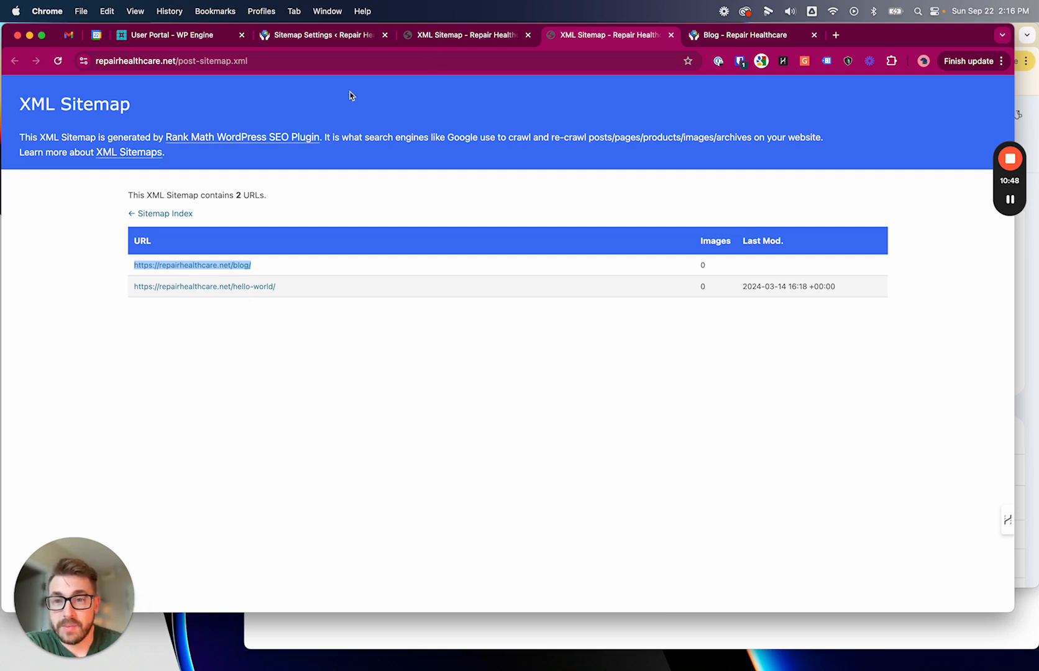
pyautogui.click(472, 36)
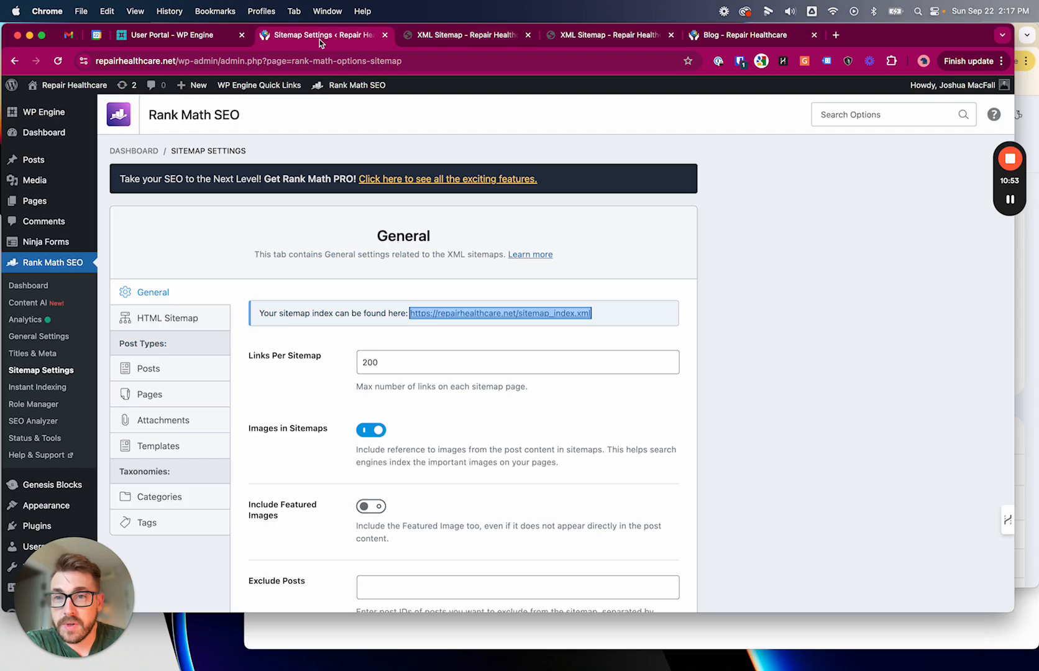
# Return to the Rank Math sitemap settings and copy the link address of the sitemap index.
pyautogui.click(322, 39)
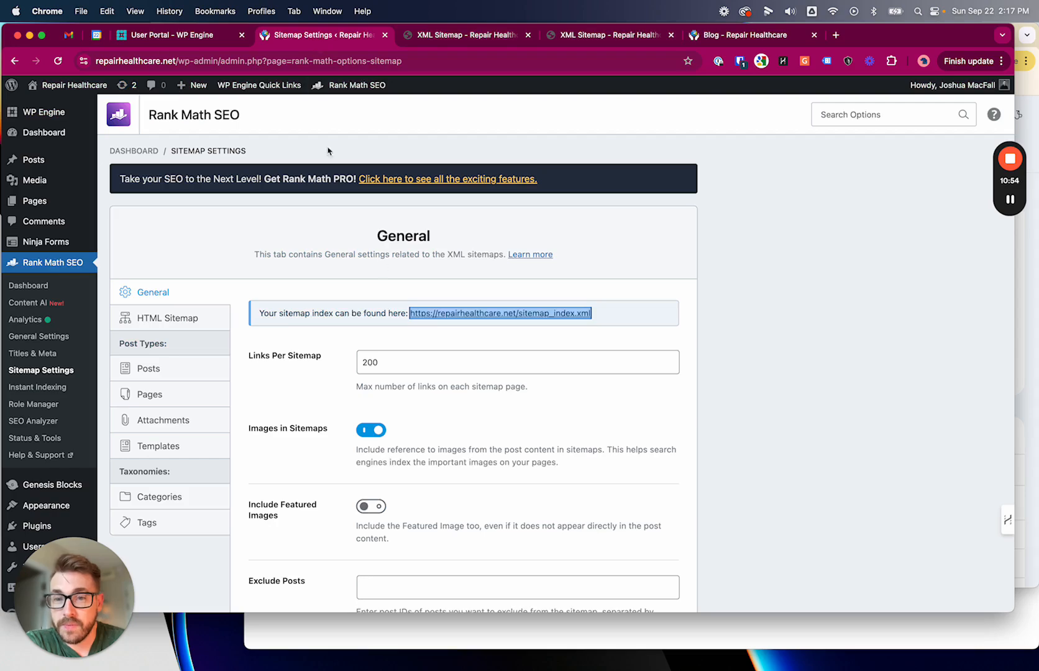
pyautogui.rightClick(460, 314)
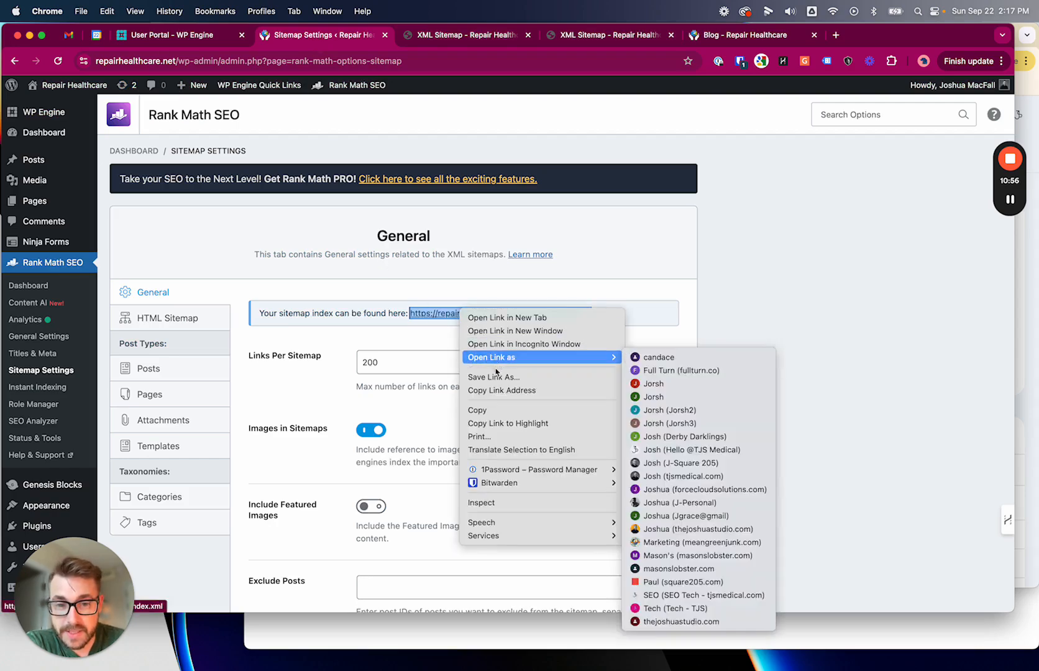
pyautogui.click(501, 390)
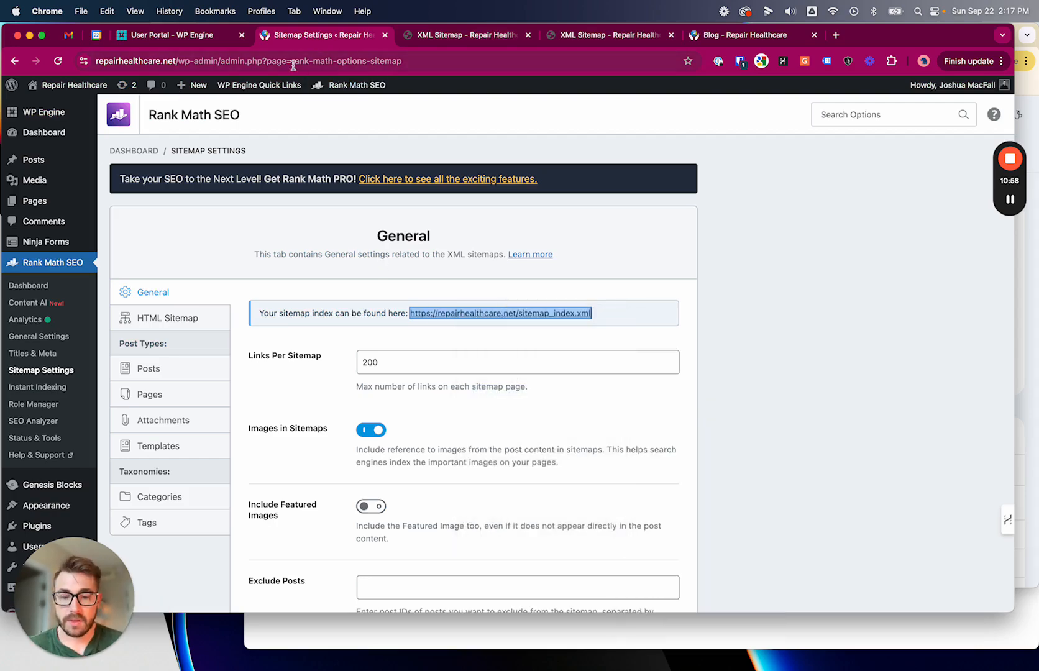
# Switch to the Google Search Console window and open the Sitemaps page of the repairhealthcare.net property.
pyautogui.hotkey('ctrl', 'Up')
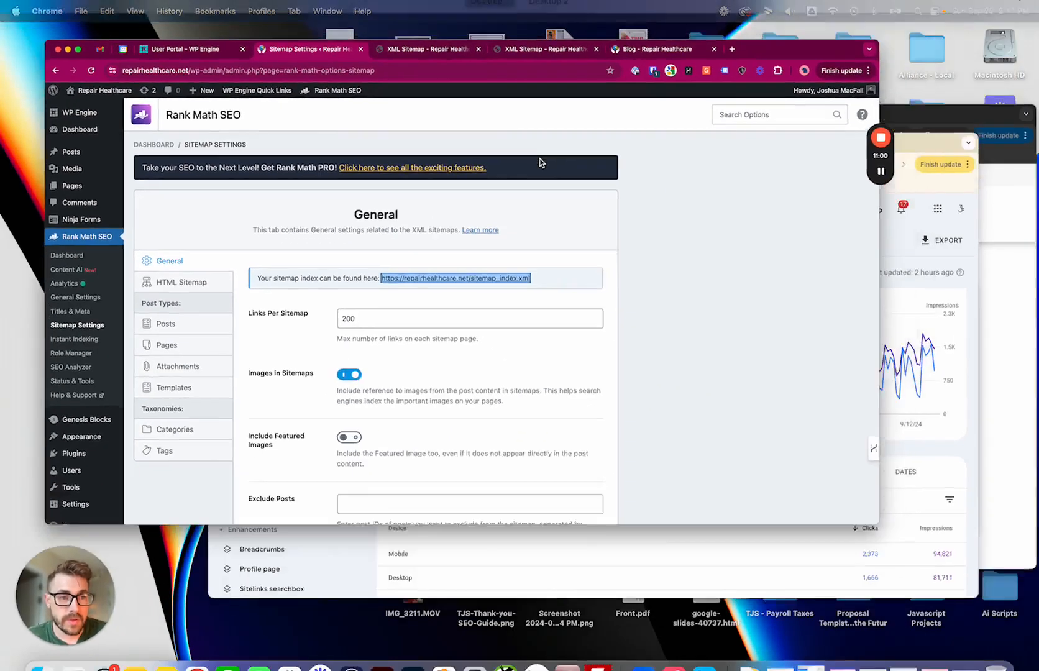
pyautogui.click(668, 398)
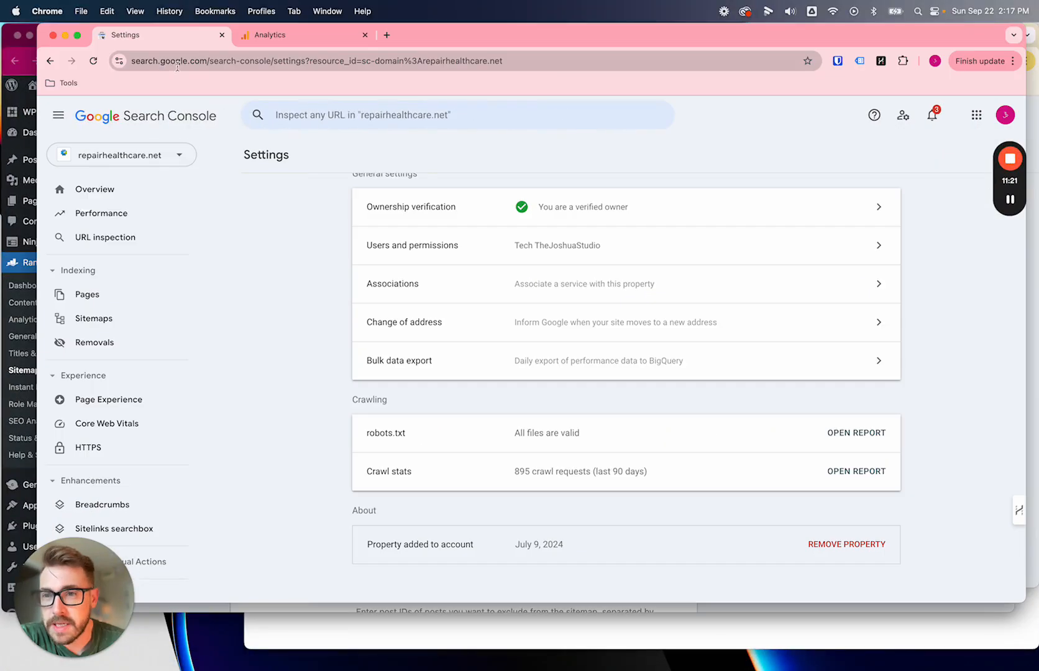
pyautogui.moveTo(210, 61); pyautogui.dragTo(270, 62)
pyautogui.click(271, 62)
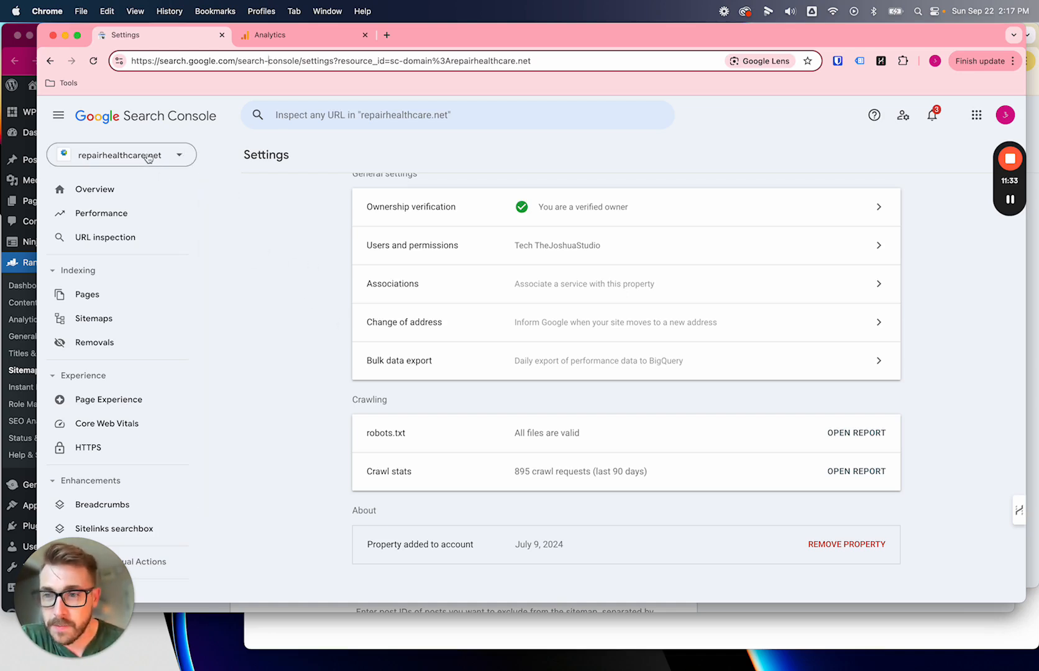
pyautogui.click(177, 156)
pyautogui.click(273, 232)
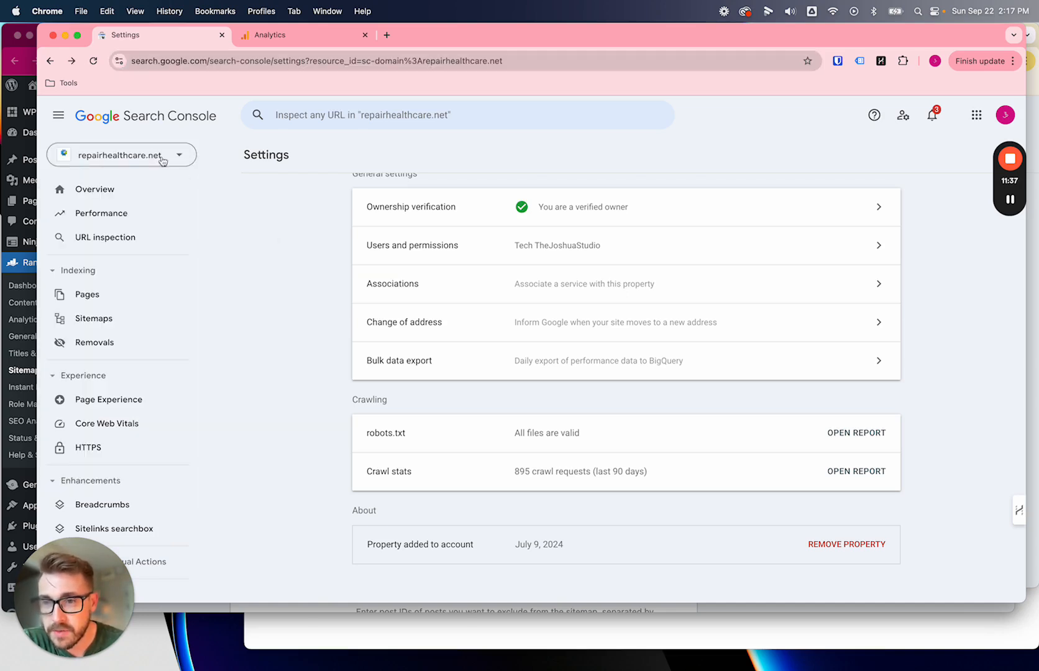
pyautogui.click(100, 323)
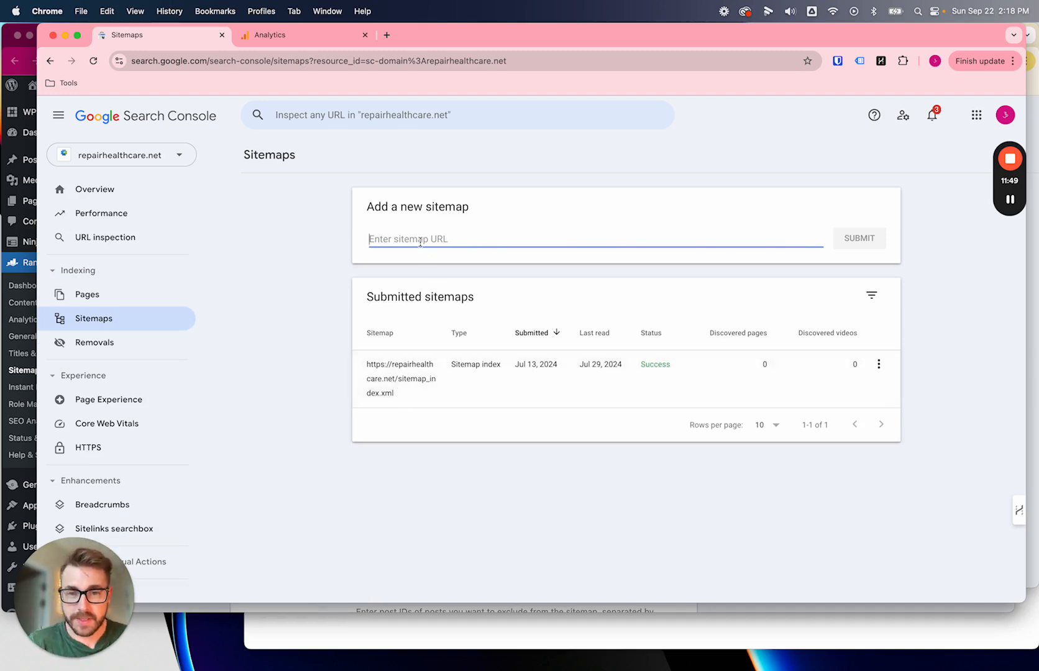
pyautogui.press('super+v')
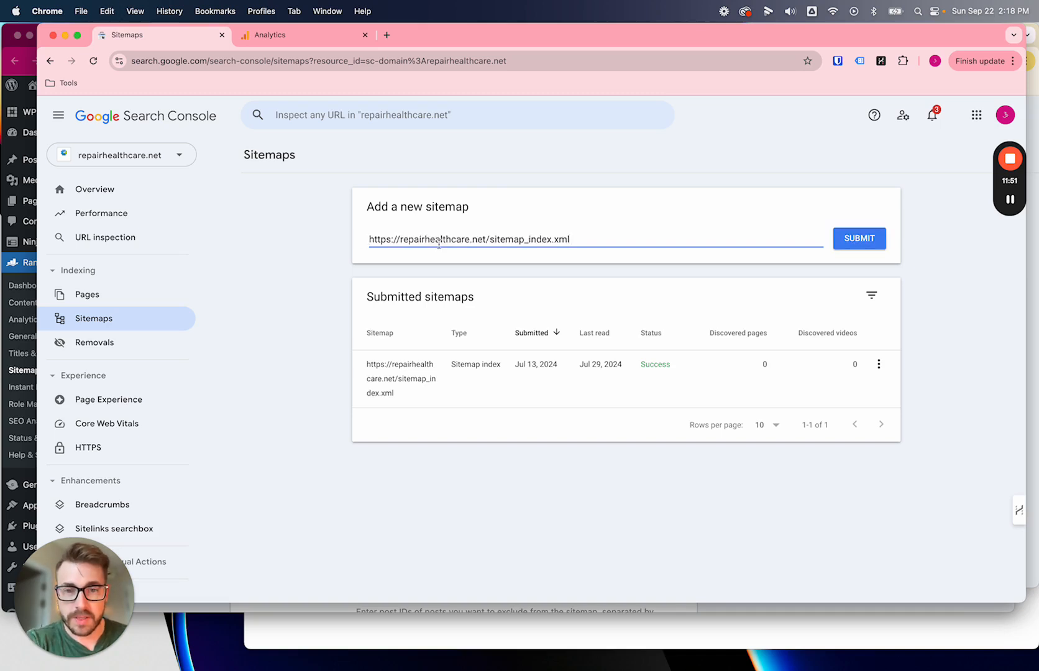
pyautogui.click(928, 361)
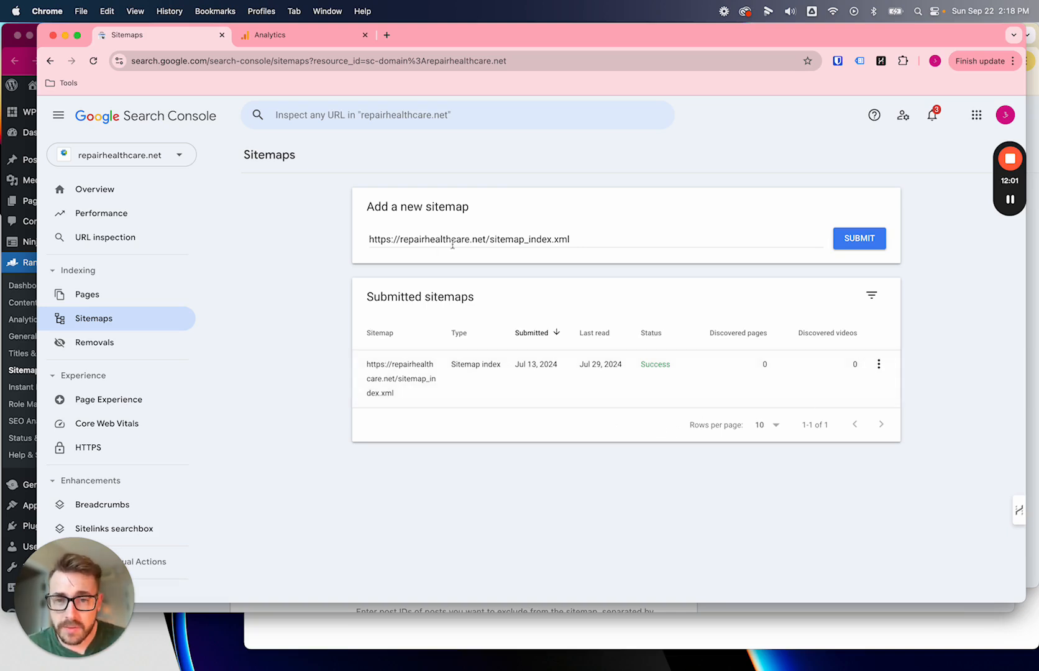
pyautogui.moveTo(396, 240); pyautogui.dragTo(560, 240)
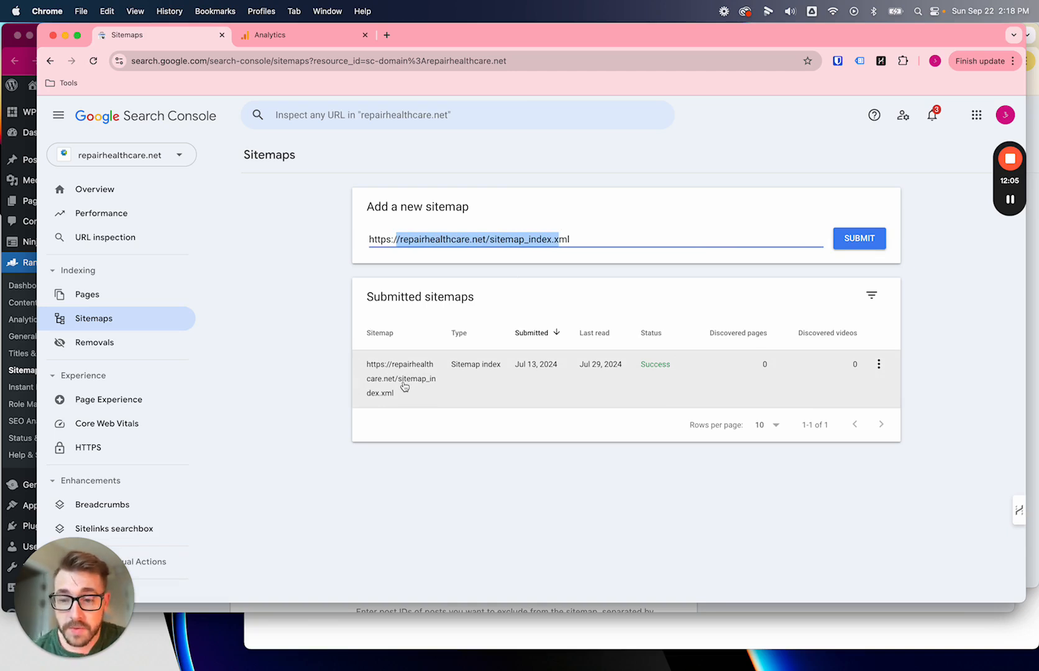
pyautogui.click(463, 478)
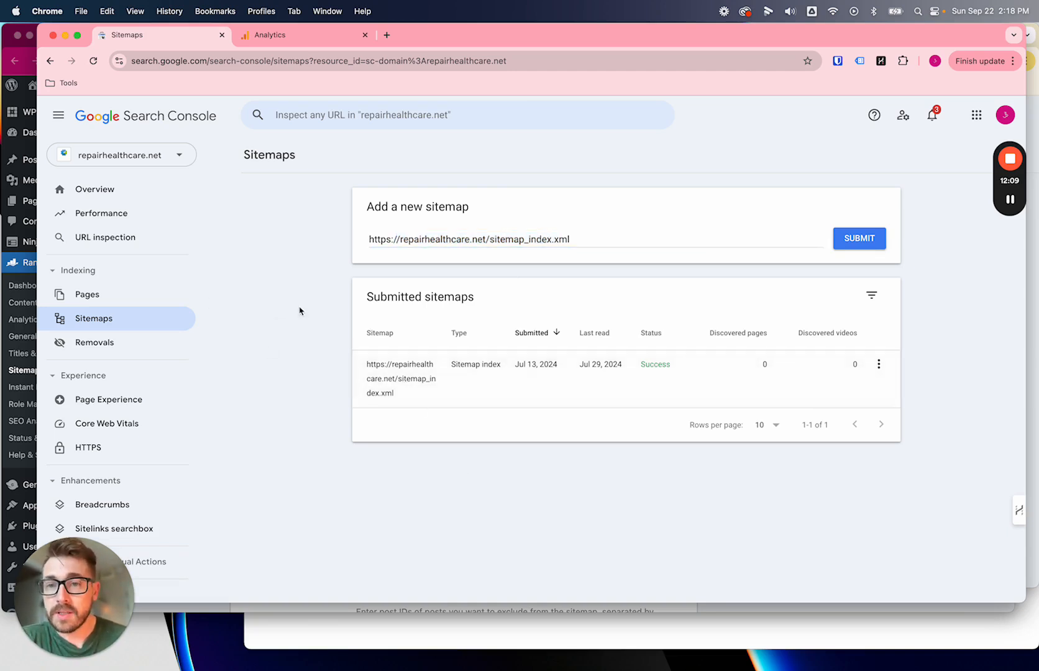
# Go back to the WordPress admin window and activate the Site Kit by Google plugin among the installed plugins.
pyautogui.moveTo(41, 23); pyautogui.dragTo(113, 24)
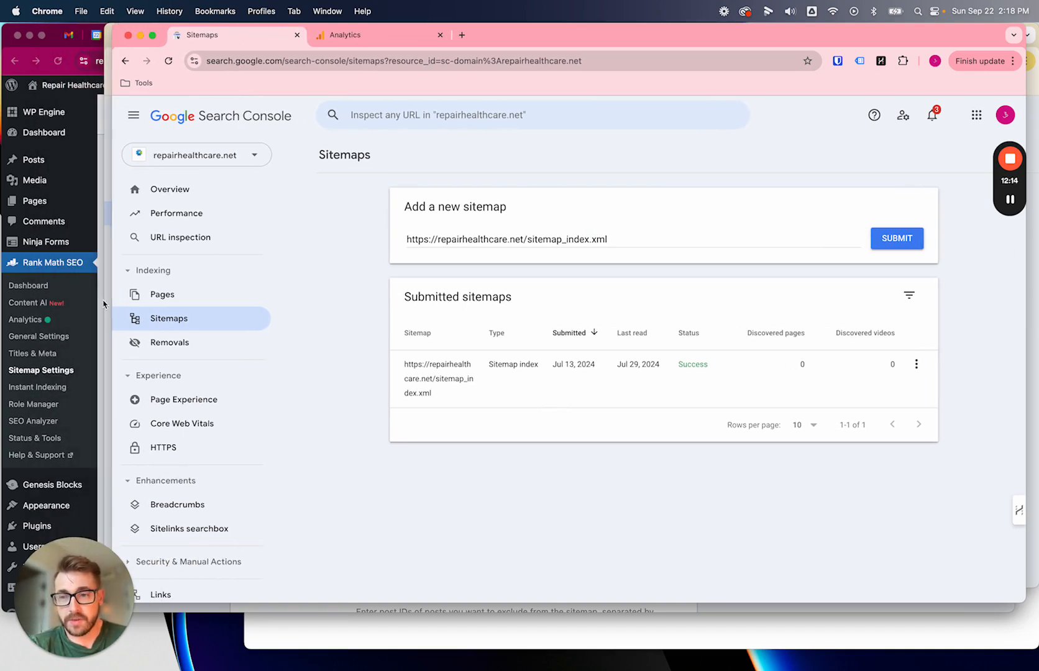
pyautogui.click(99, 266)
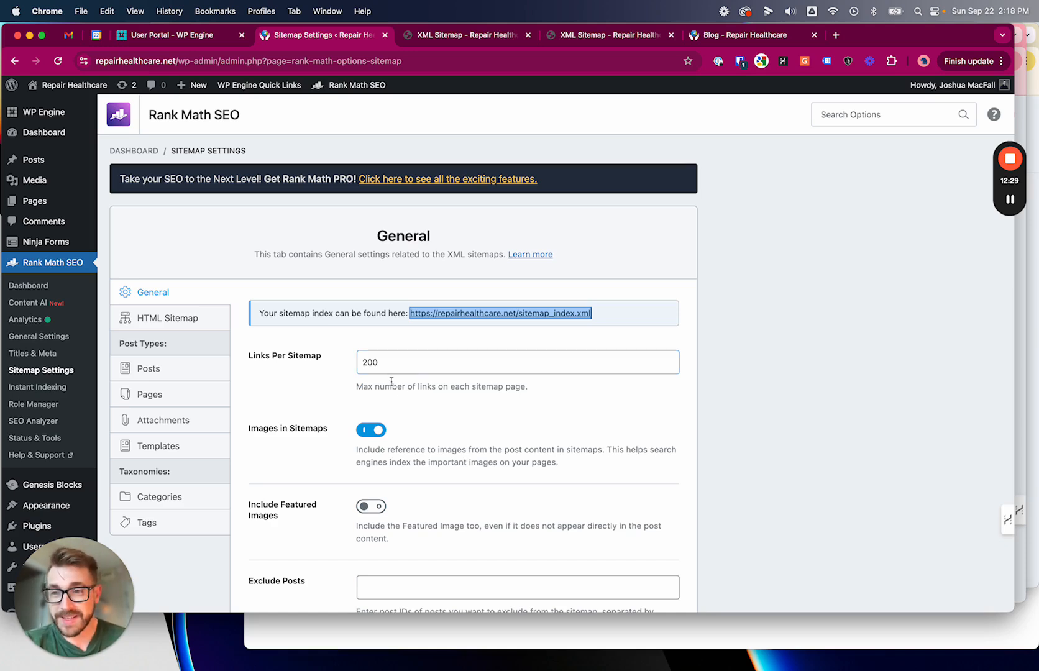
pyautogui.click(30, 527)
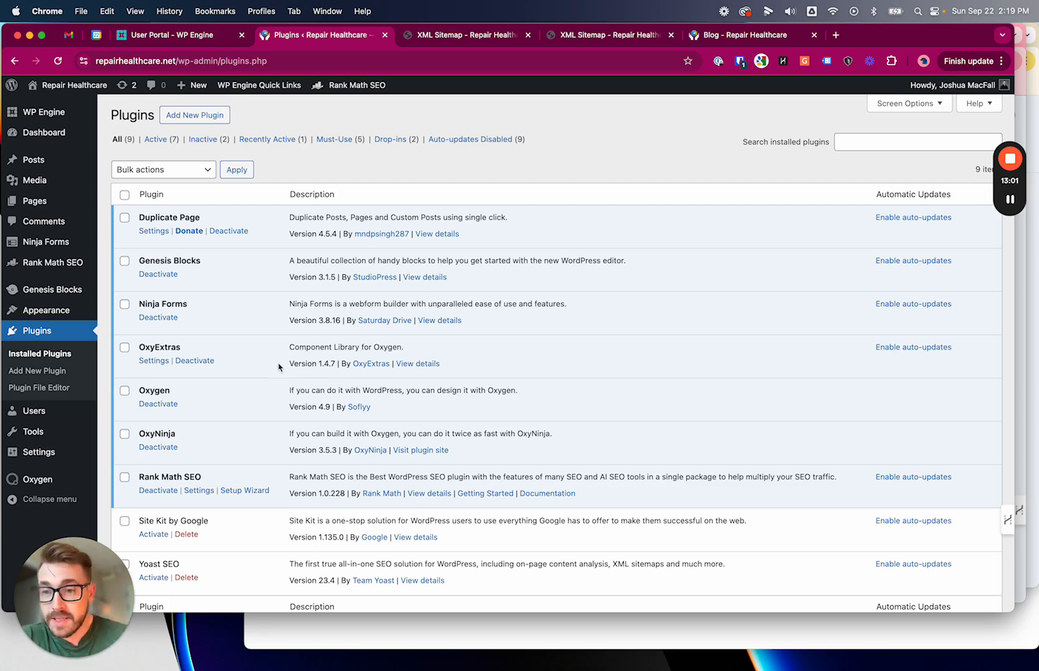
pyautogui.scroll(-2, 281, 364)
pyautogui.moveTo(149, 463); pyautogui.dragTo(193, 463)
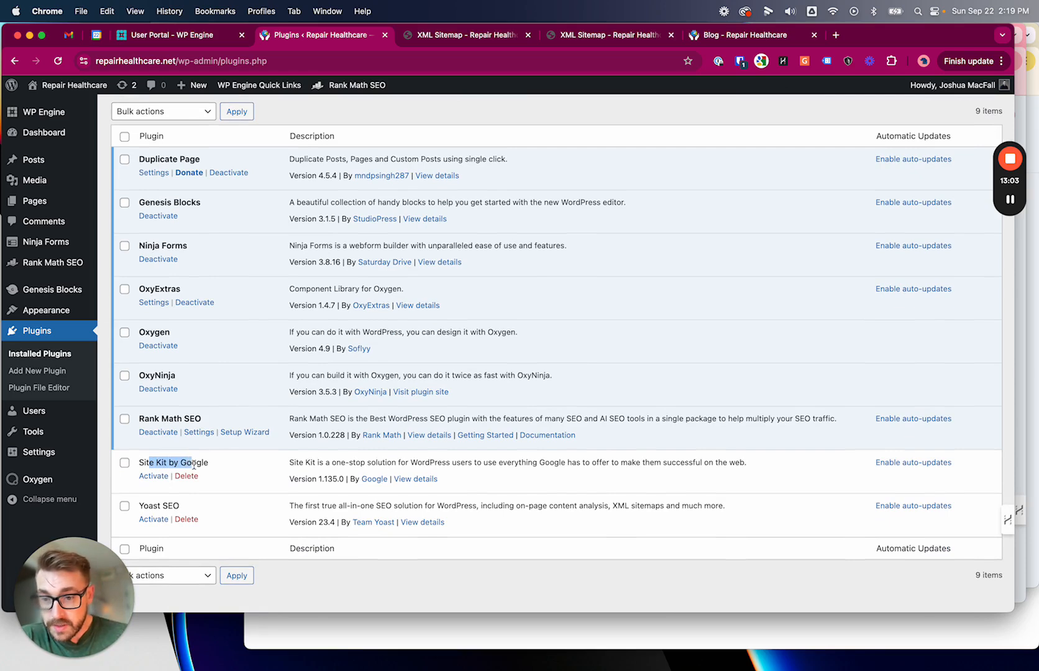
pyautogui.click(194, 463)
pyautogui.click(155, 476)
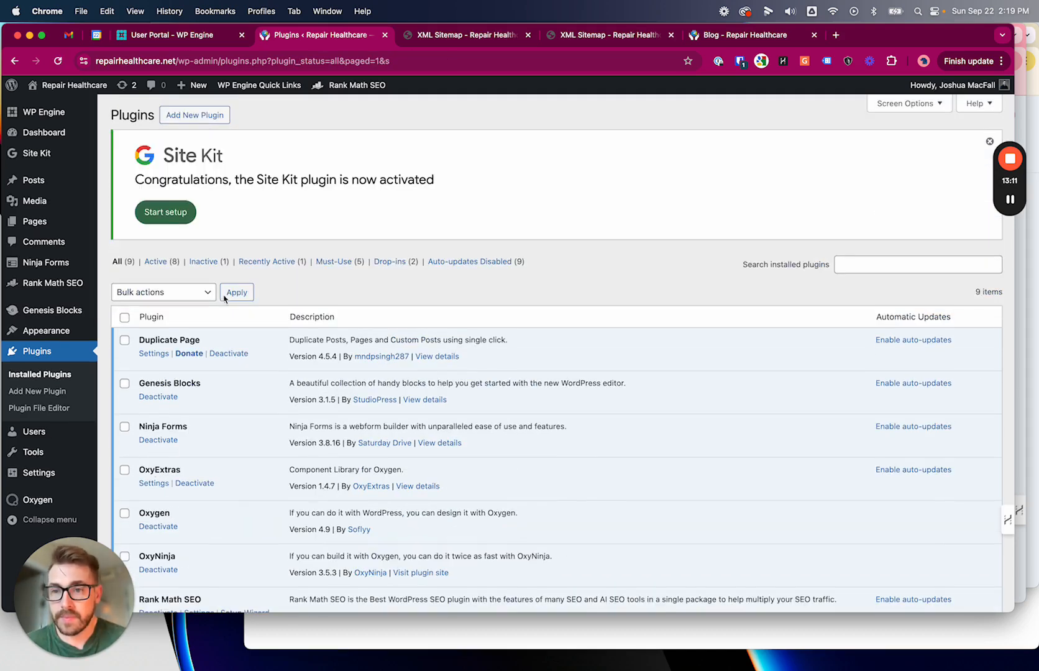
# Start the Site Kit setup and sign in with the SEO team's Google account.
pyautogui.click(185, 212)
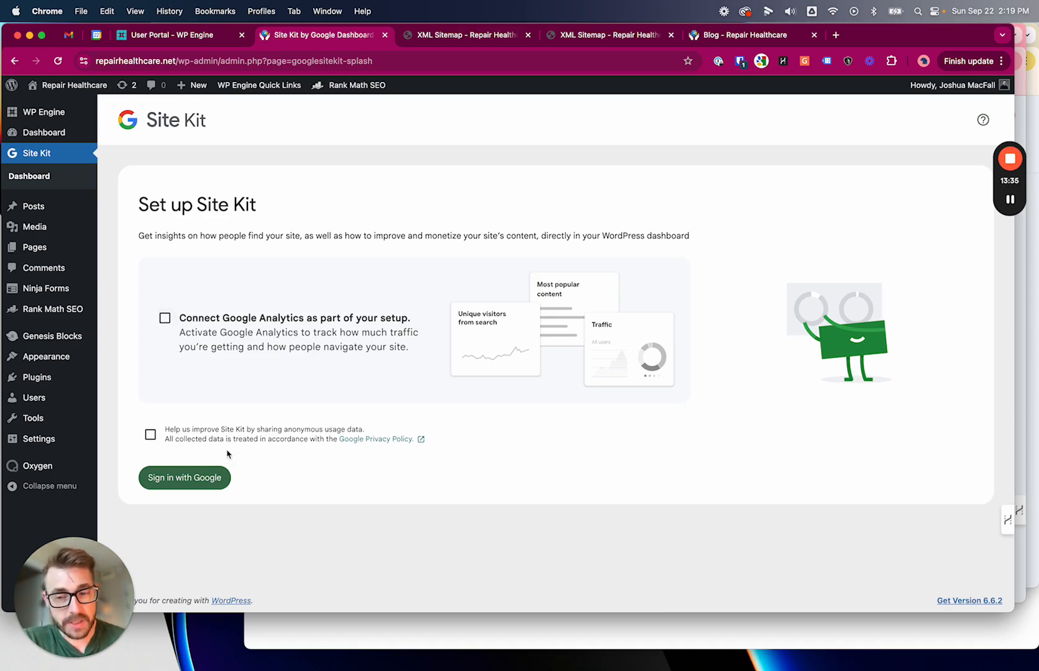
pyautogui.click(199, 484)
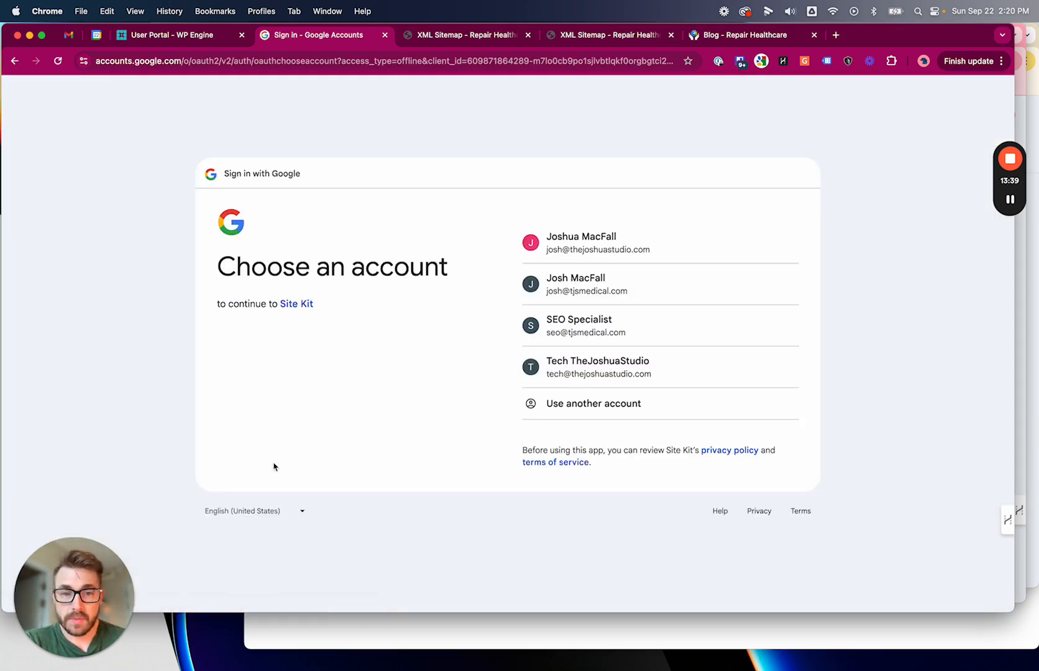
pyautogui.click(628, 332)
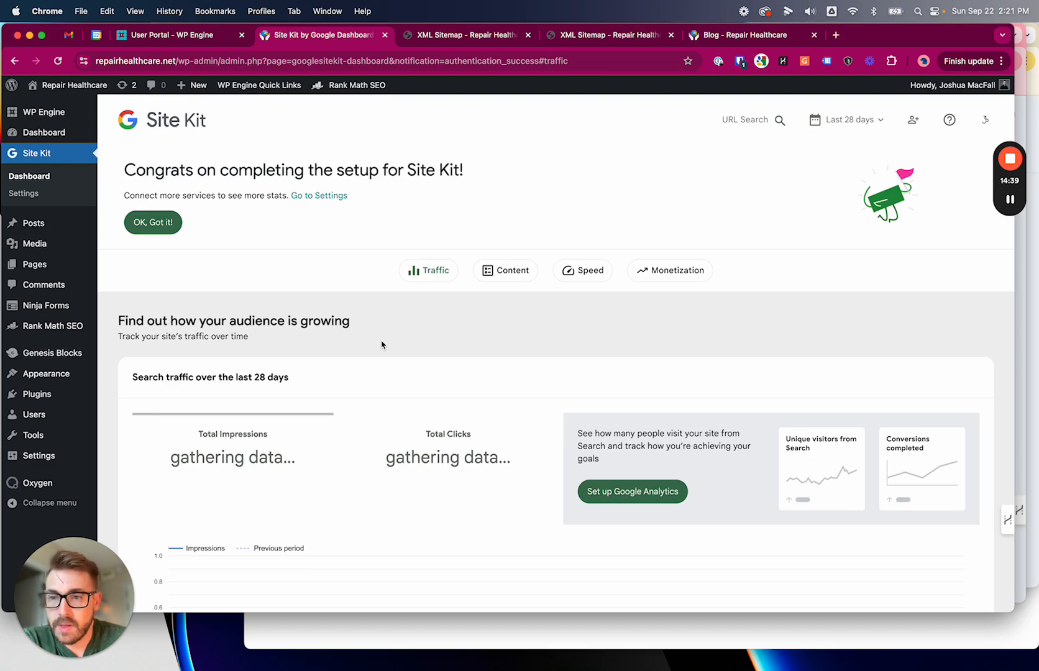
# Start the Tag Manager setup from Site Kit's additional services and authorize it with the same SEO Google account.
pyautogui.scroll(-5, 329, 261)
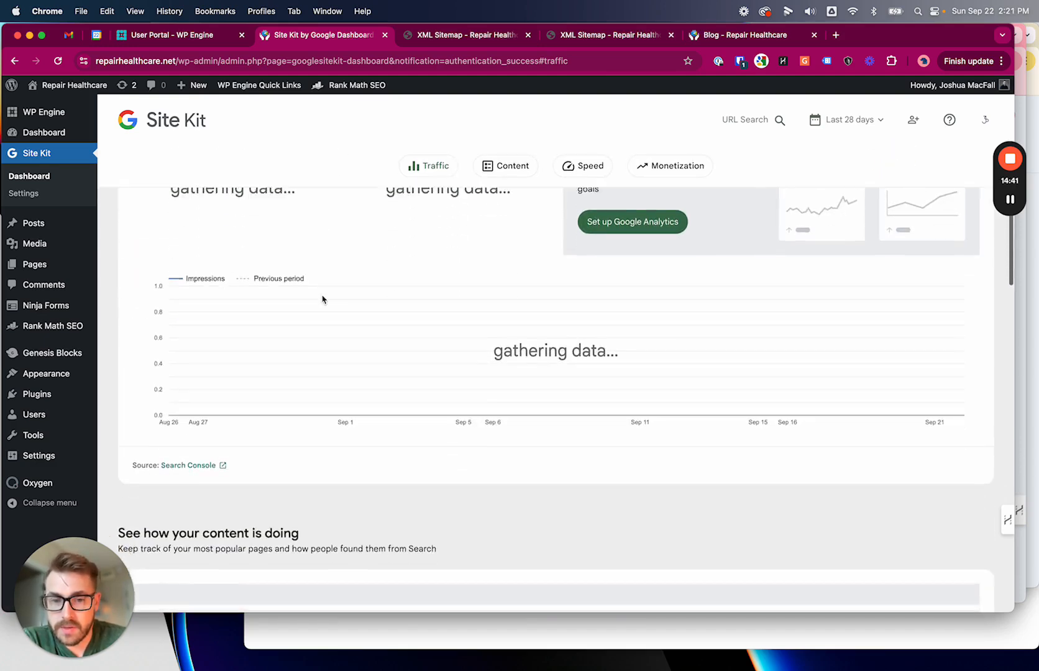
pyautogui.scroll(5, 322, 300)
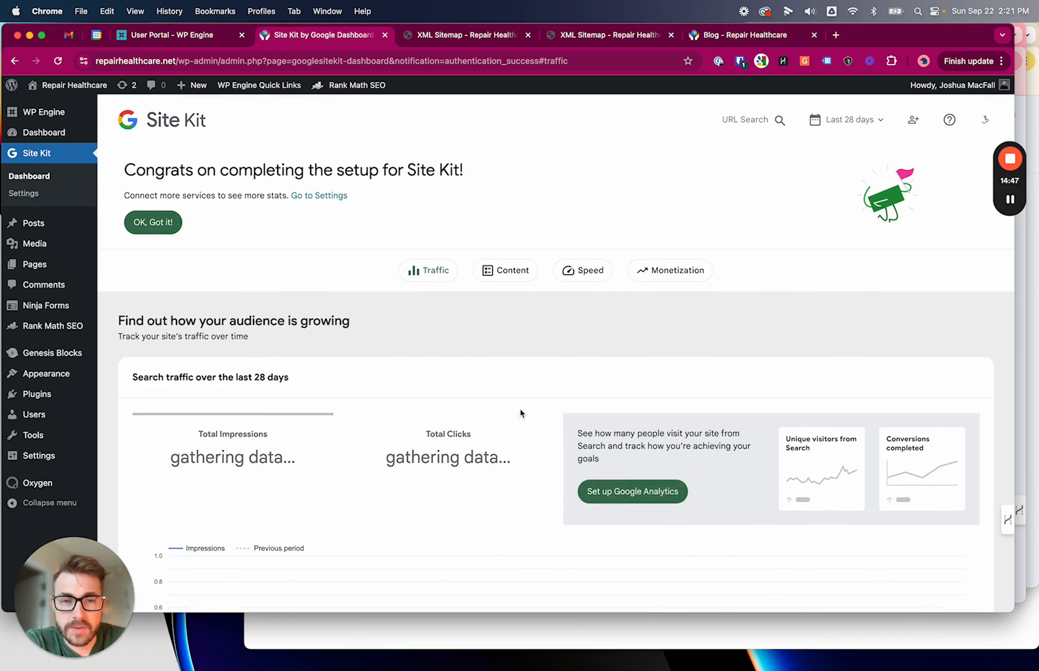
pyautogui.click(329, 196)
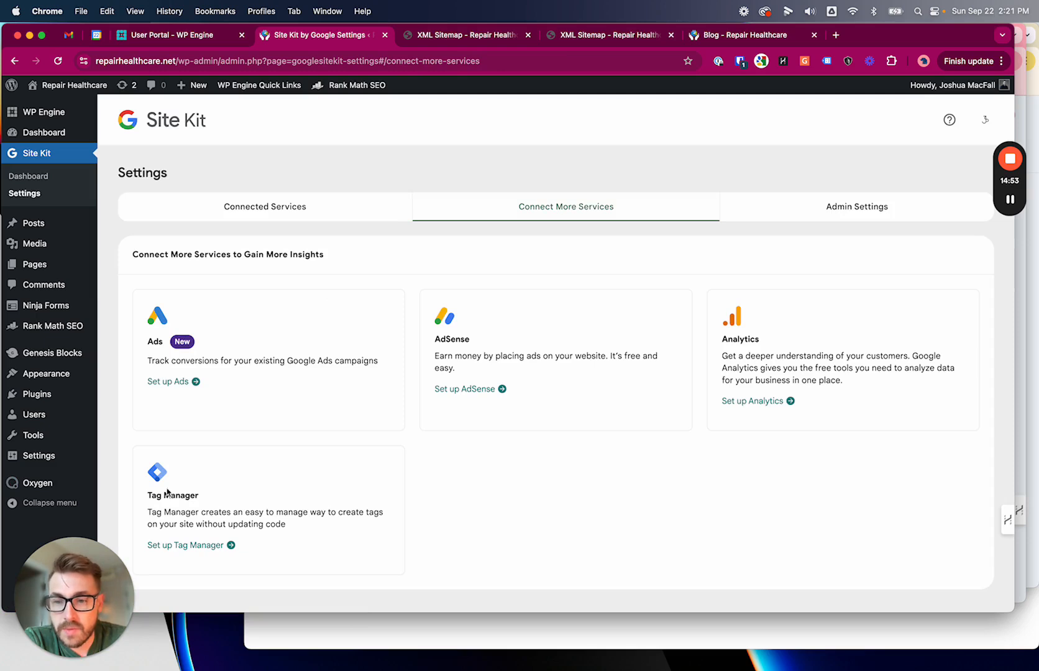
pyautogui.click(184, 546)
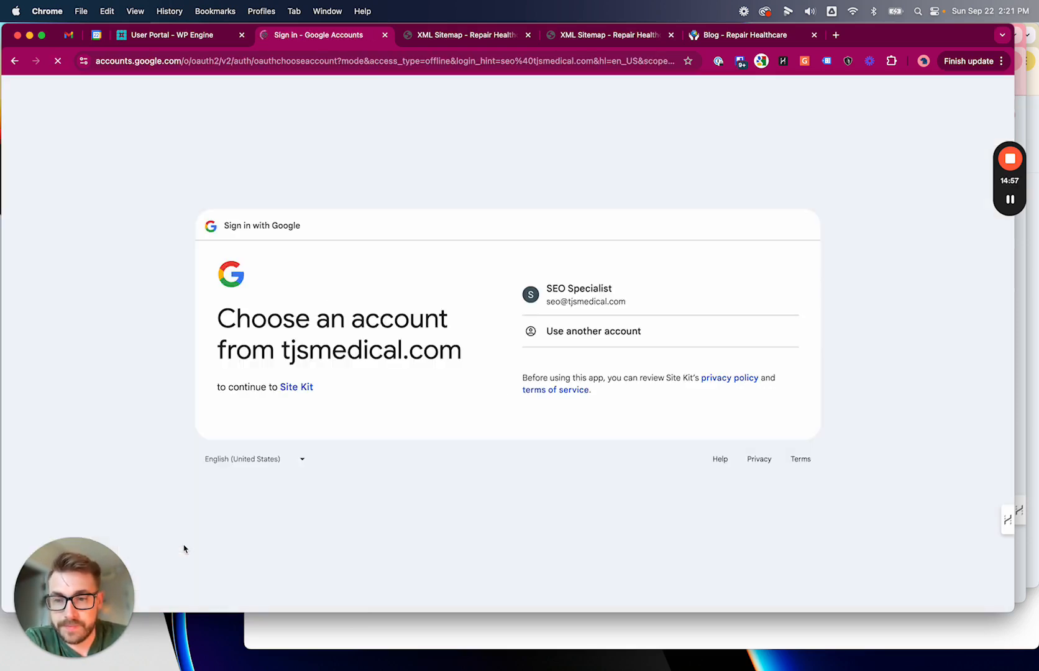
pyautogui.click(550, 297)
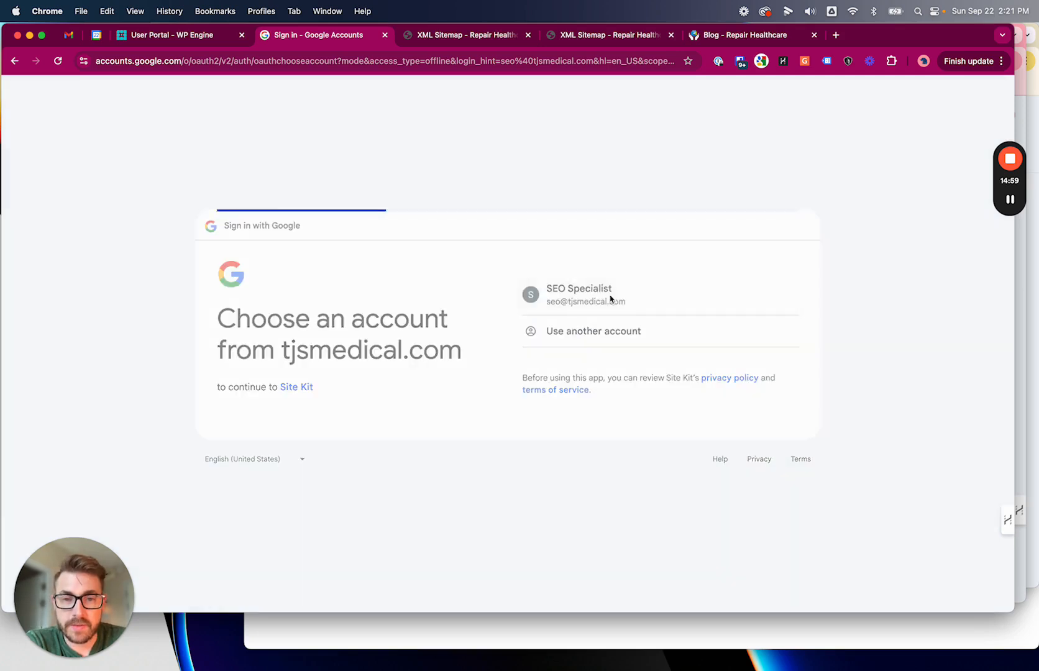
pyautogui.click(629, 409)
pyautogui.click(640, 444)
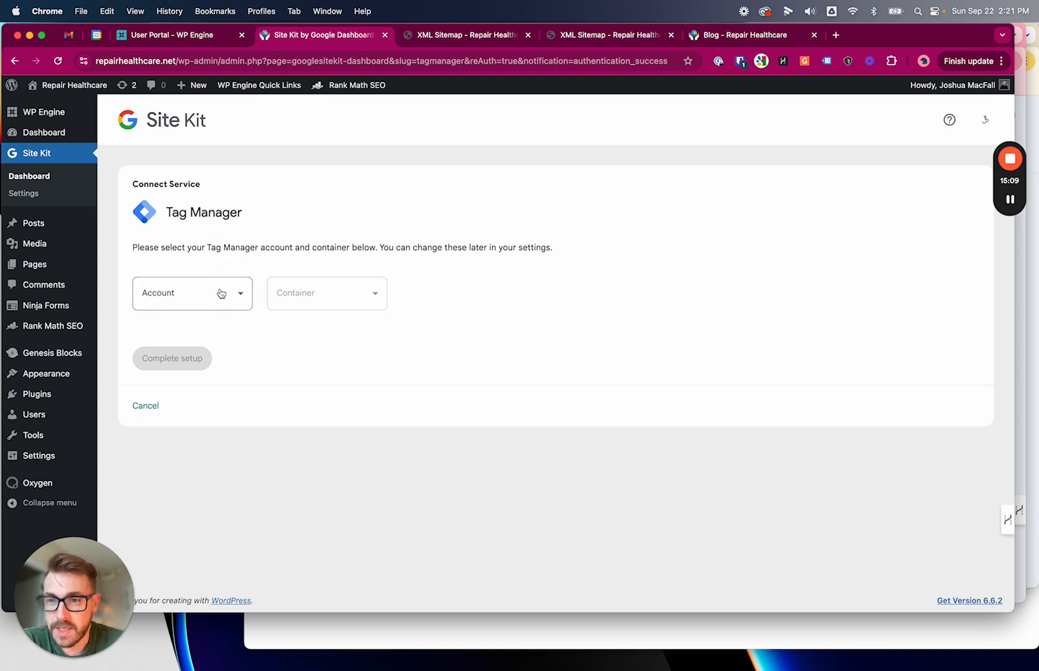
# Choose to set up a new Tag Manager account and open its creation form in Google Tag Manager.
pyautogui.click(239, 303)
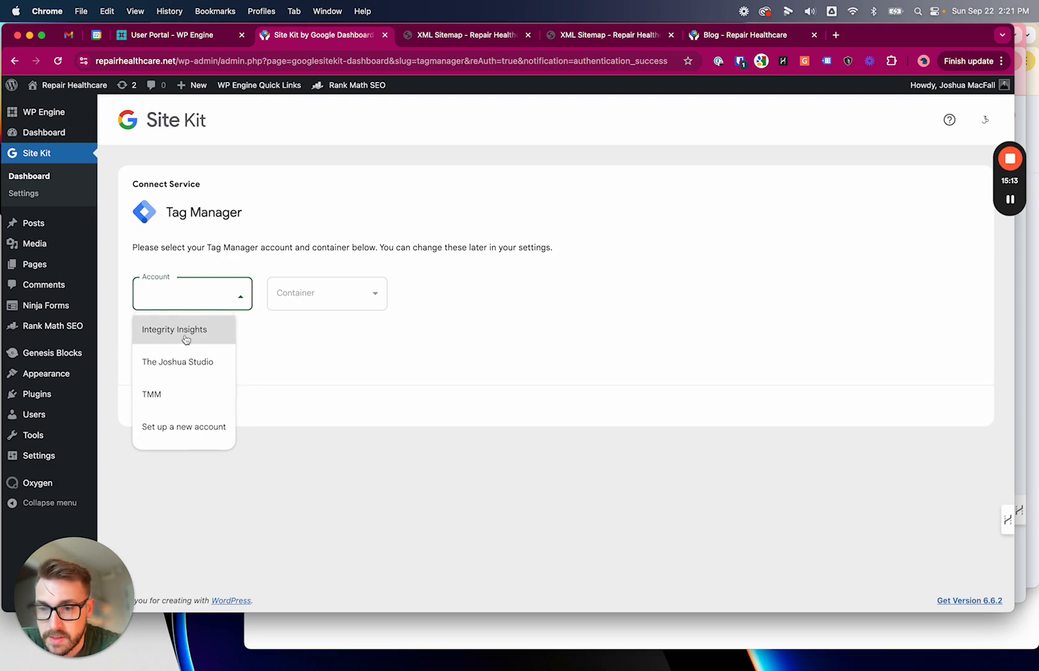
pyautogui.click(196, 438)
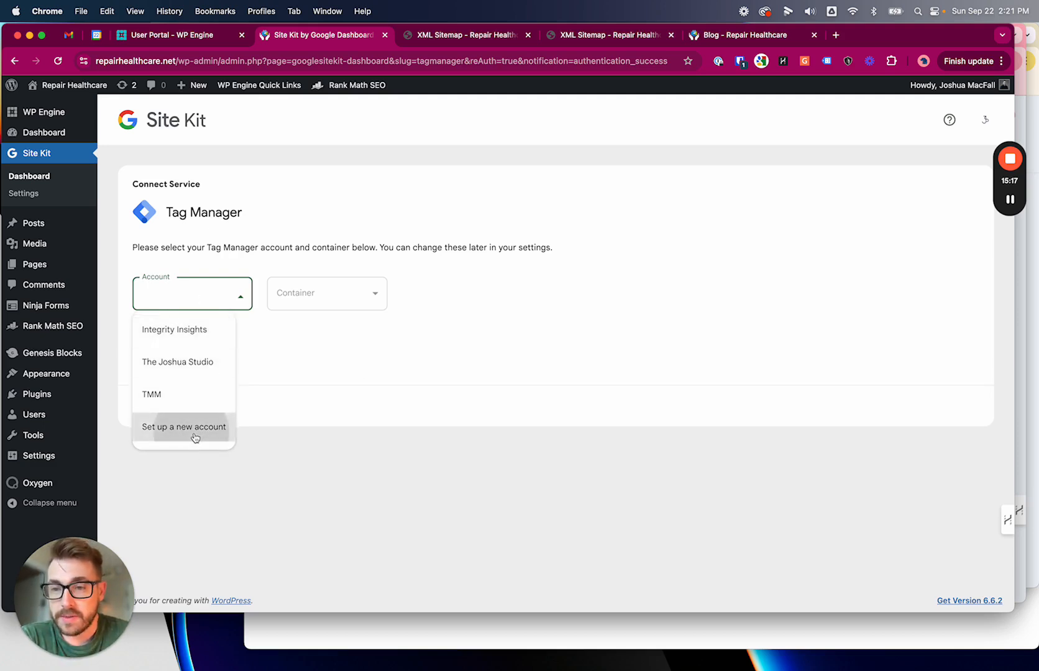
pyautogui.click(191, 307)
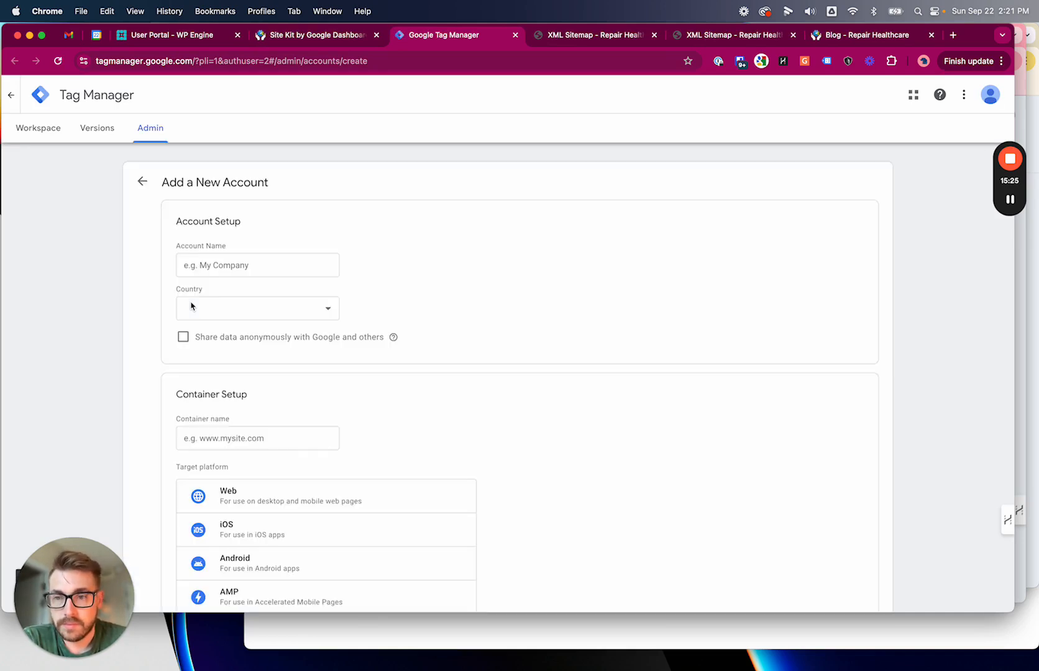
# Name the new Tag Manager account Repair Healthcare.
pyautogui.click(231, 266)
pyautogui.write('R')
pyautogui.press('BackSpace')
pyautogui.write('Repair Healthcatr')
pyautogui.press('BackSpace')
pyautogui.write('re')
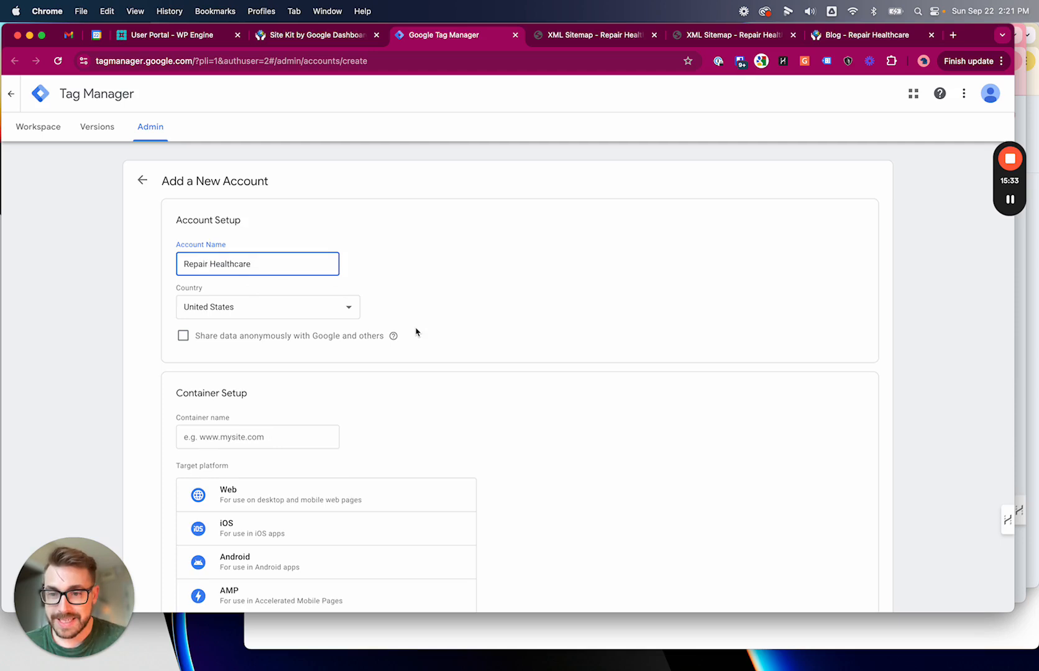
# Name the container RepaireHealthcare.net and select Web as its target platform.
pyautogui.scroll(-2, 416, 332)
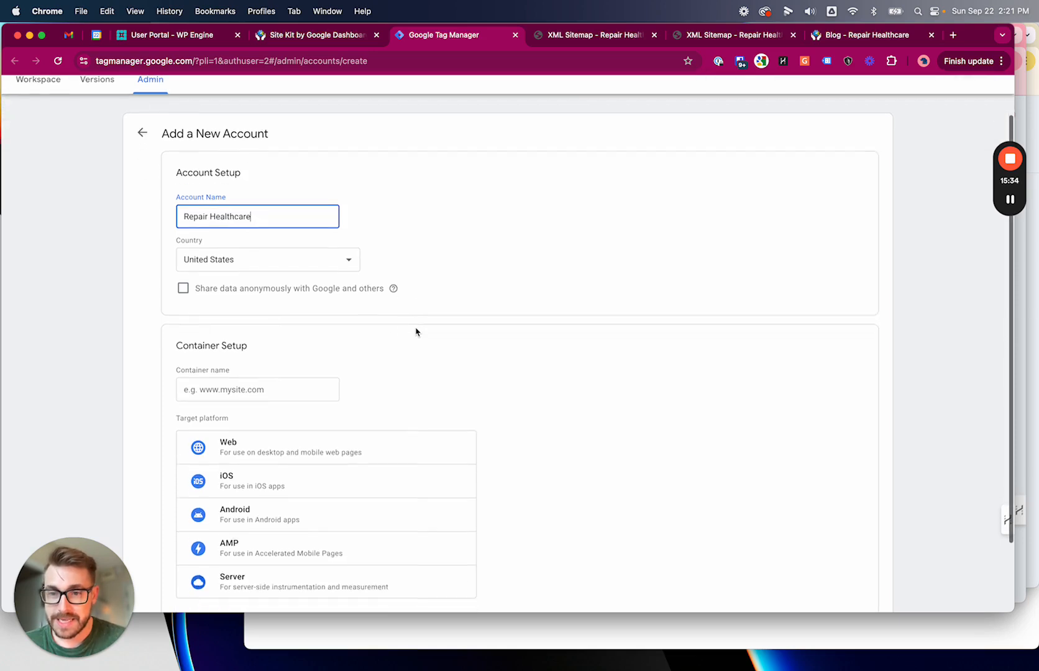
pyautogui.click(271, 392)
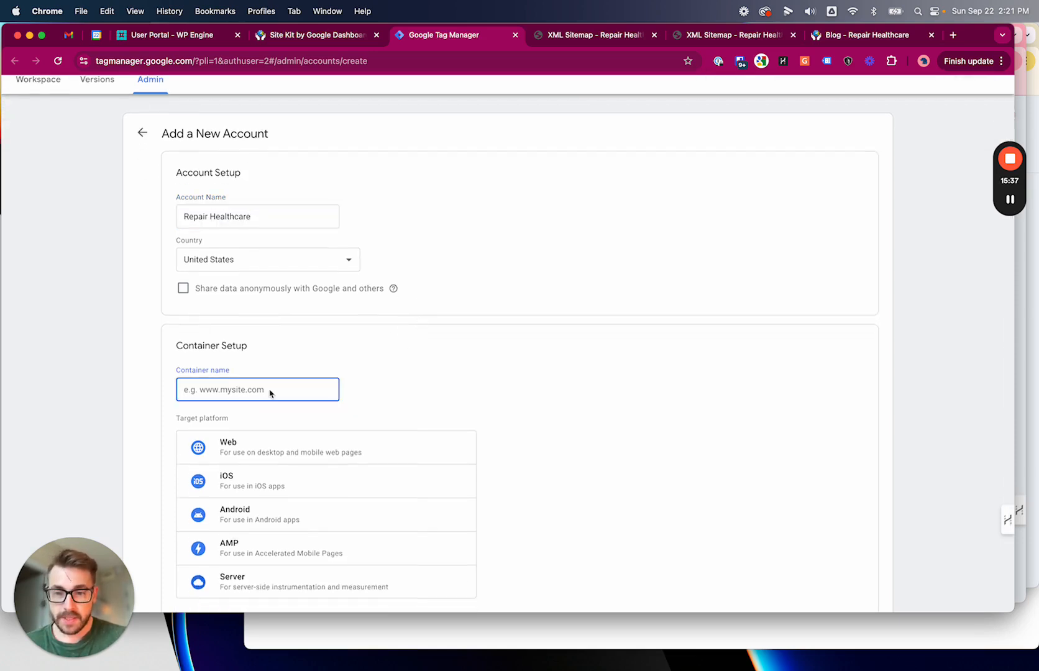
pyautogui.write('Re')
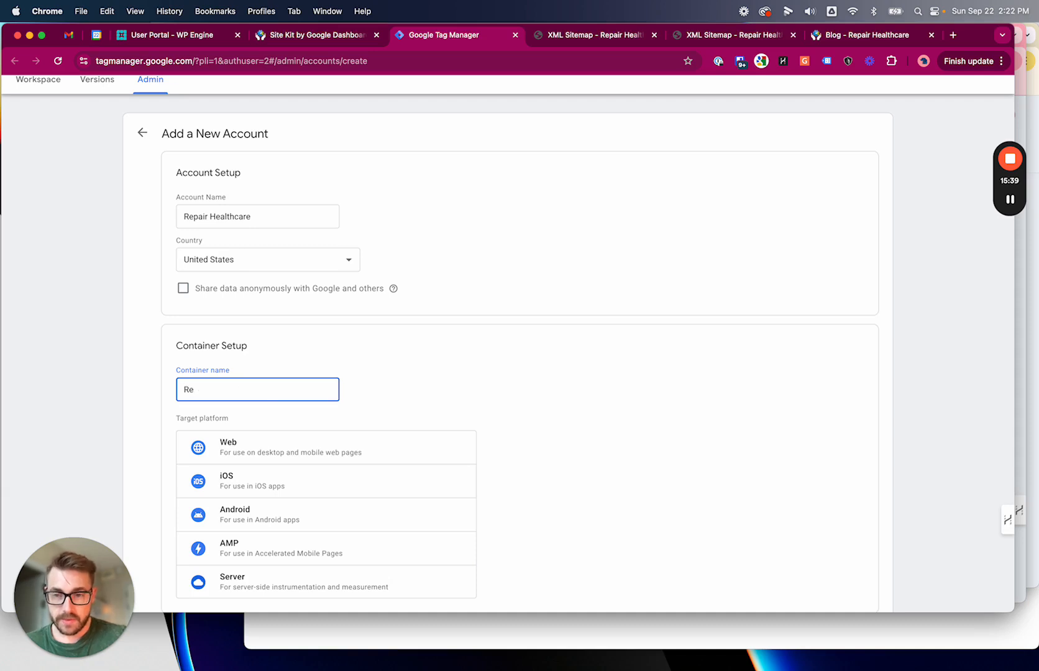
pyautogui.write('paireHealthcare.net')
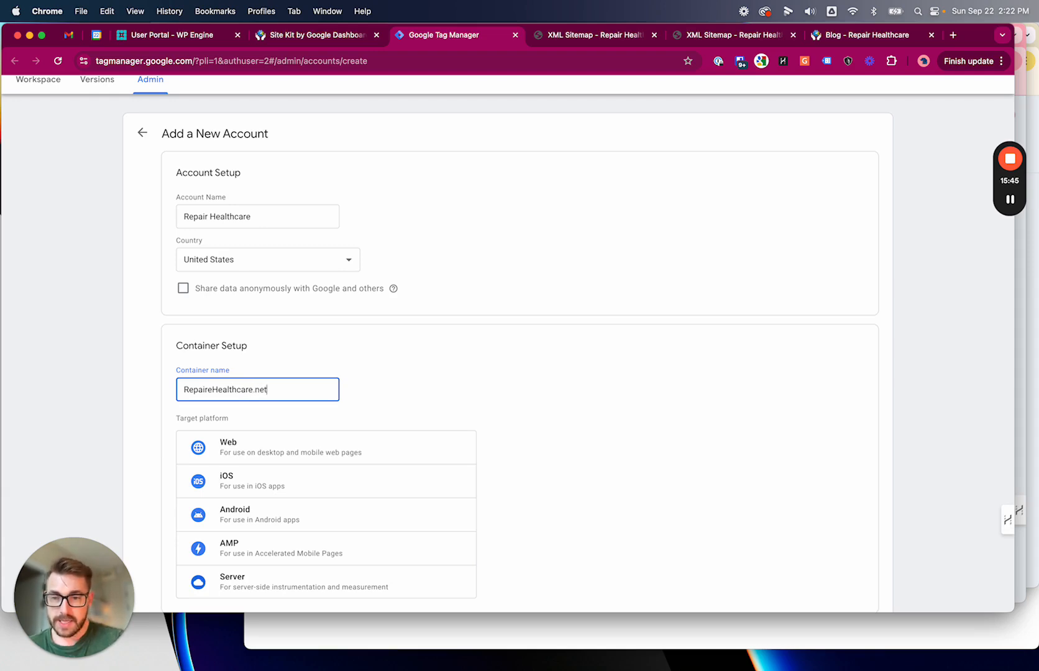
pyautogui.scroll(-2, 510, 398)
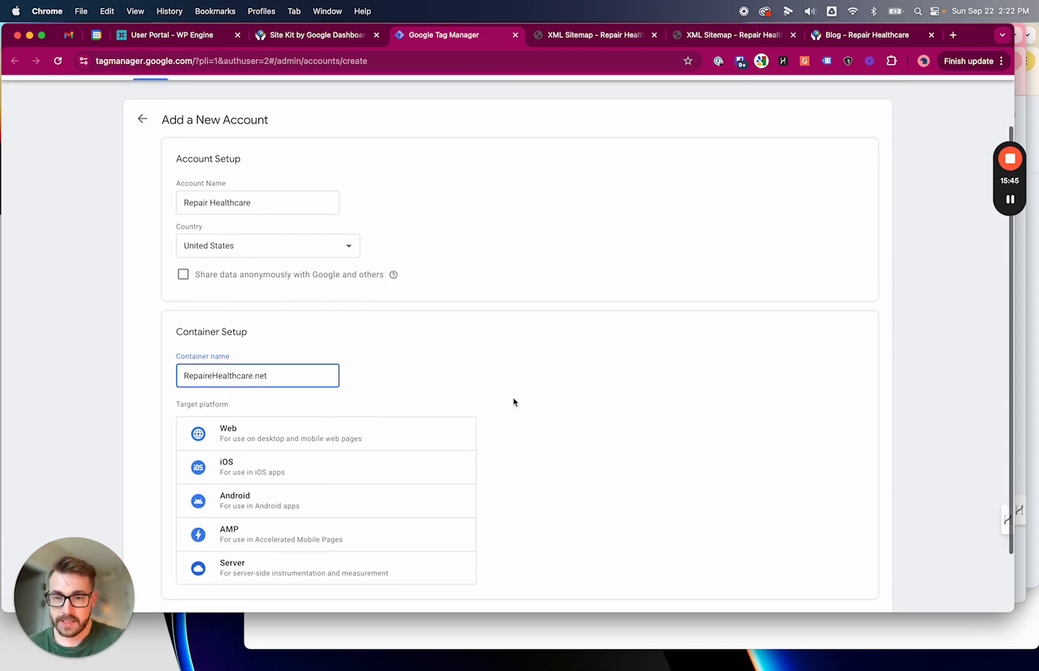
pyautogui.click(258, 418)
pyautogui.scroll(-1, 310, 479)
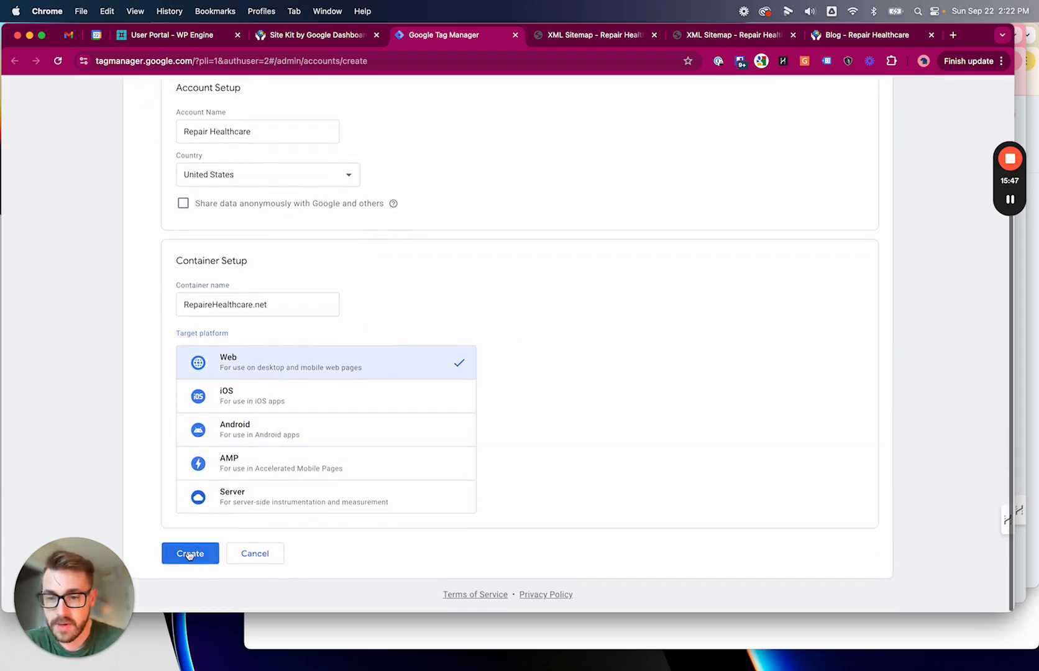
# Create the account, accepting the Google Tag Manager Terms of Service Agreement and the GDPR Data Processing Terms.
pyautogui.click(188, 551)
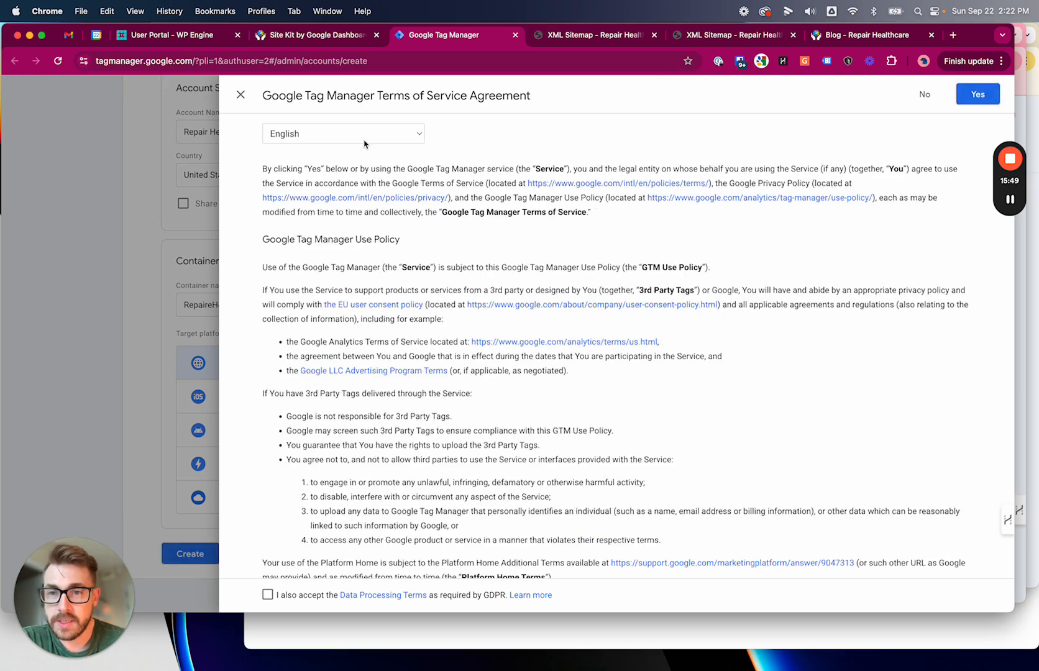
pyautogui.scroll(-5, 354, 398)
pyautogui.click(267, 600)
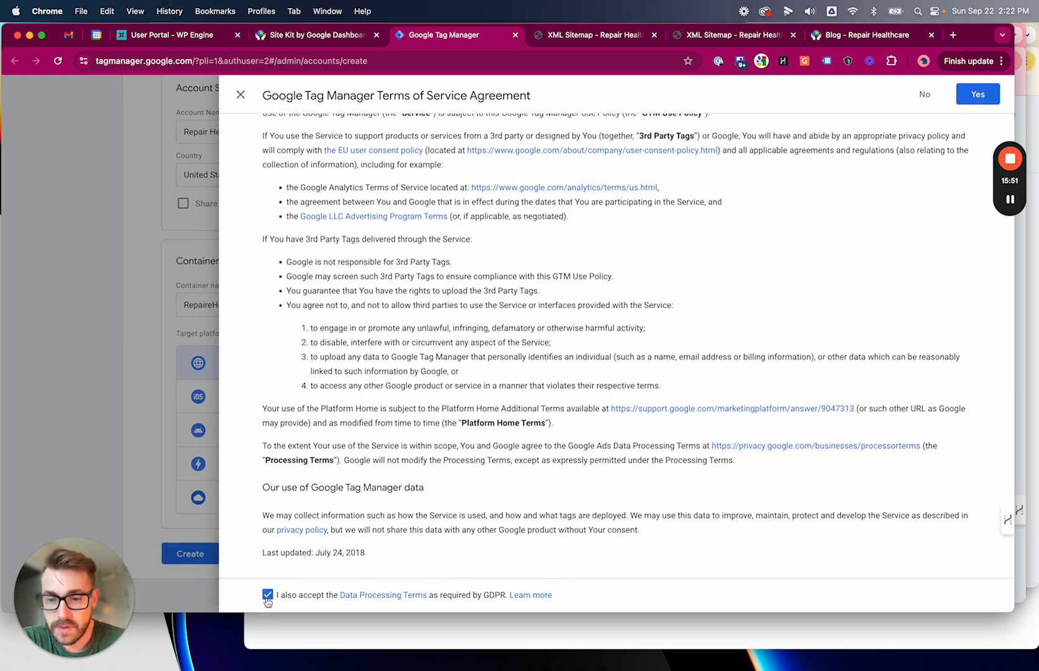
pyautogui.click(974, 95)
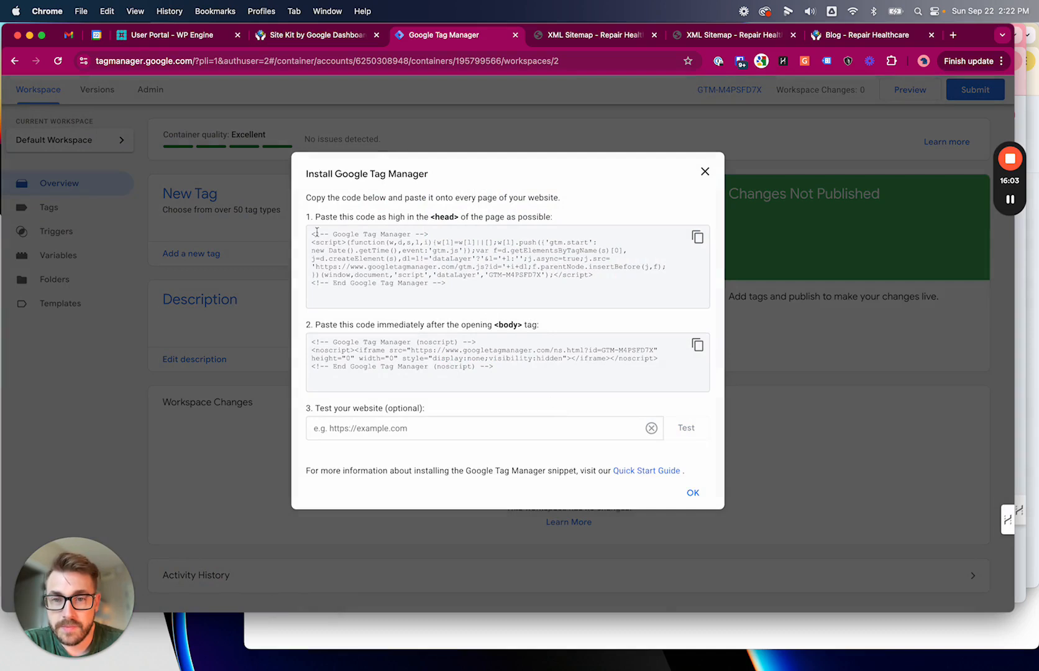
# Review the head code snippet in the Google Tag Manager installation instructions and dismiss them.
pyautogui.moveTo(313, 234); pyautogui.dragTo(516, 328)
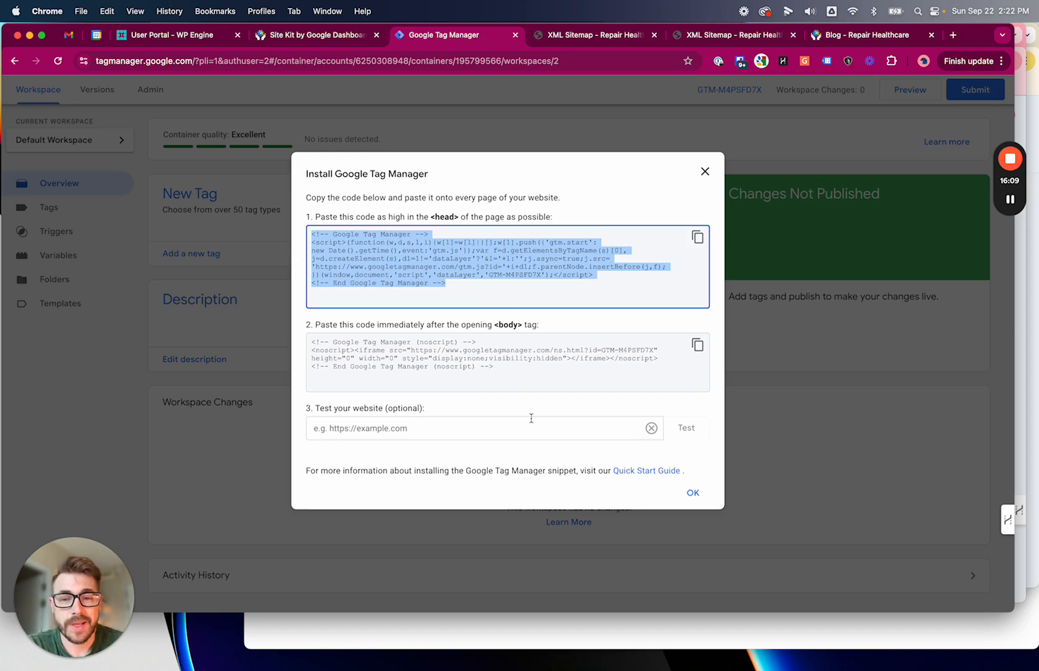
pyautogui.click(446, 264)
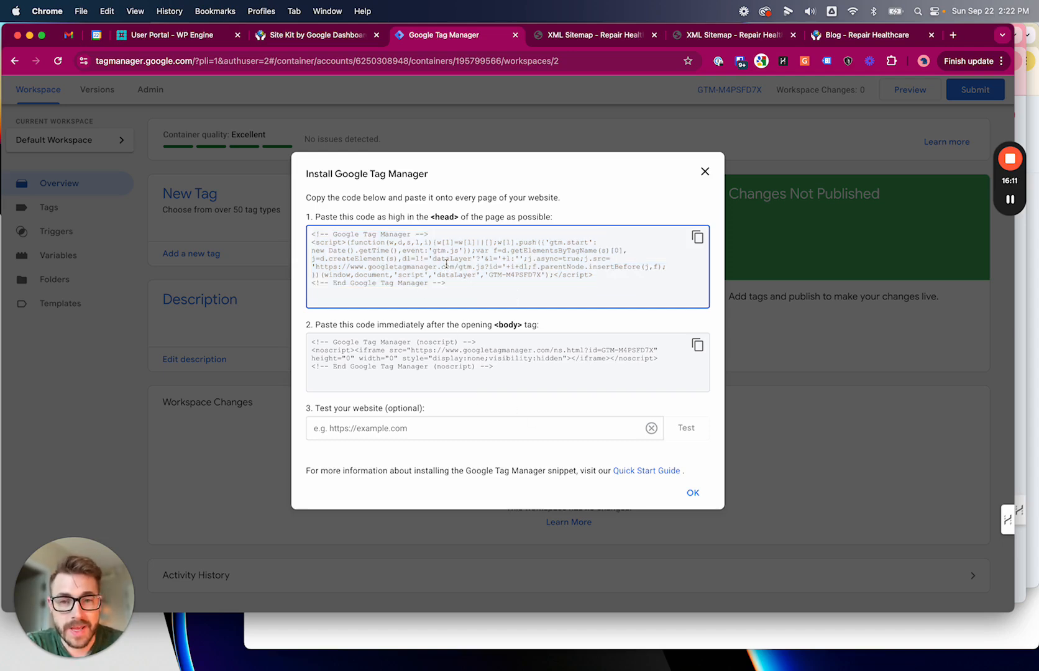
pyautogui.moveTo(456, 289); pyautogui.dragTo(336, 226)
pyautogui.click(347, 246)
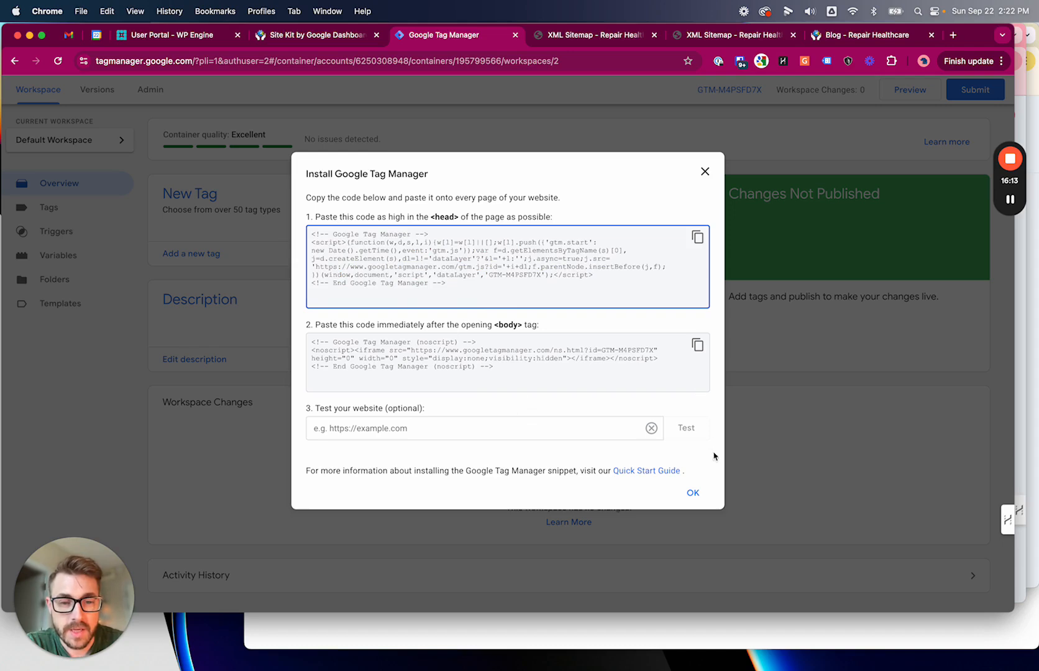
pyautogui.click(692, 492)
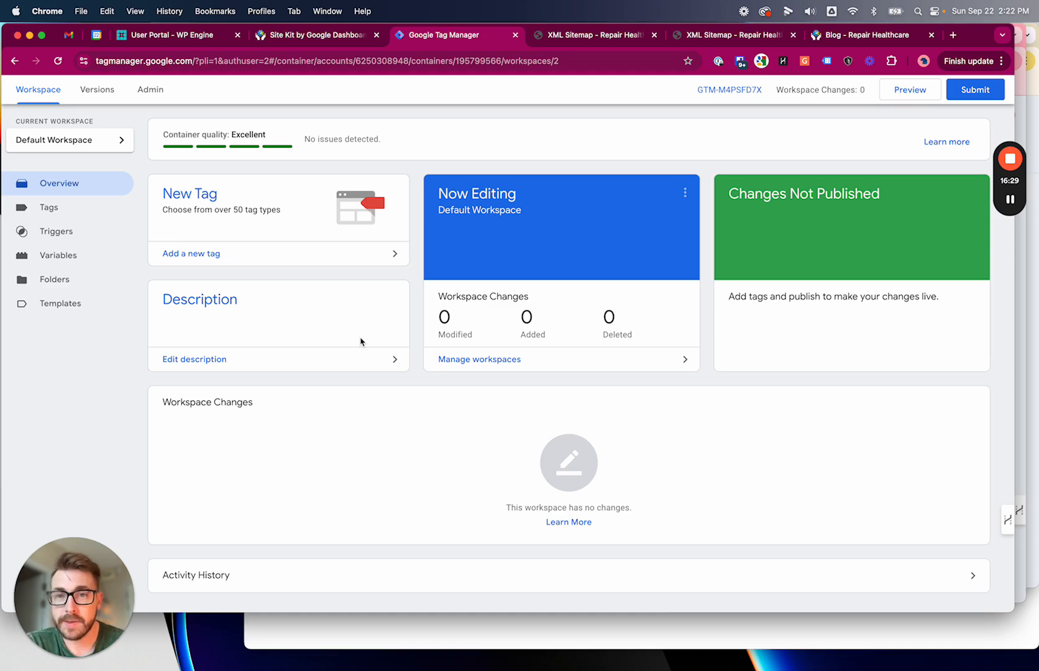
# Create a new tag in the container with the Google Tag type and begin editing its Tag ID.
pyautogui.click(48, 207)
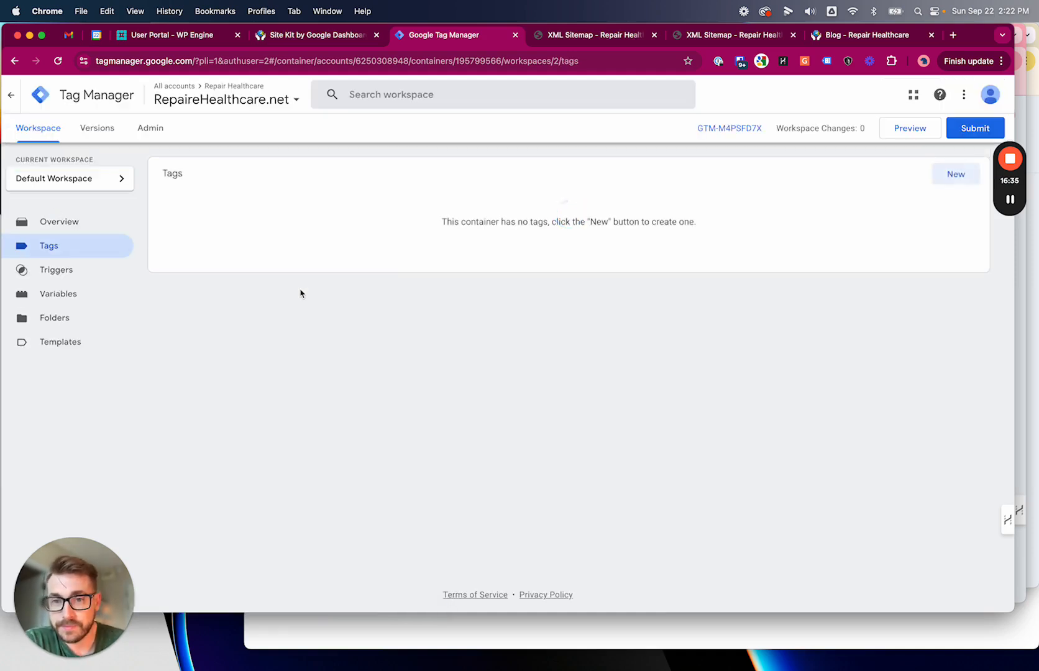
pyautogui.click(952, 175)
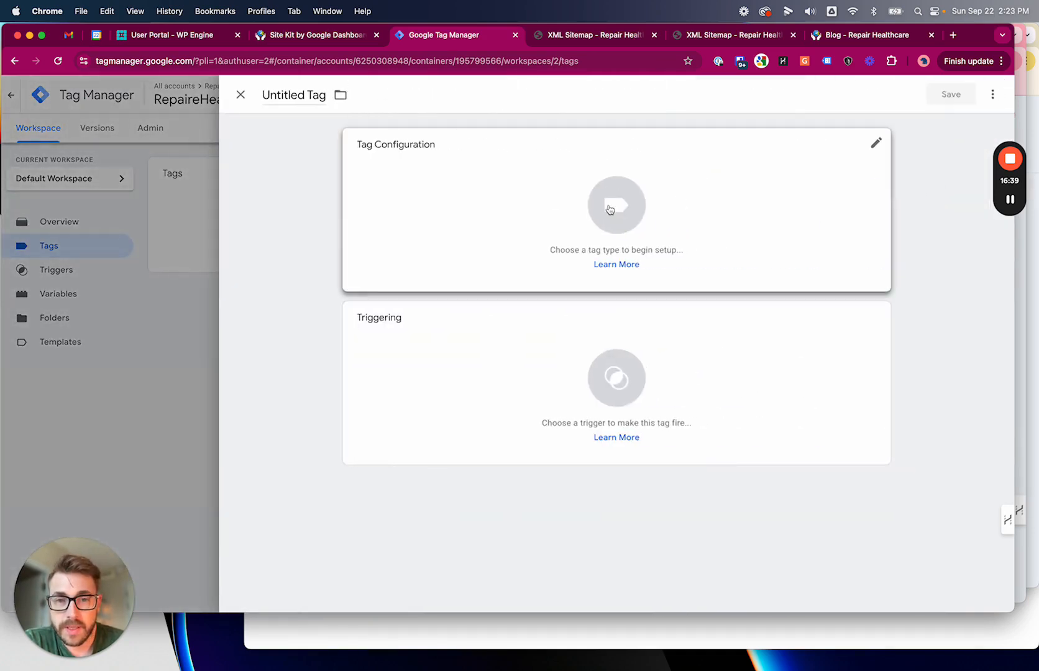
pyautogui.click(427, 158)
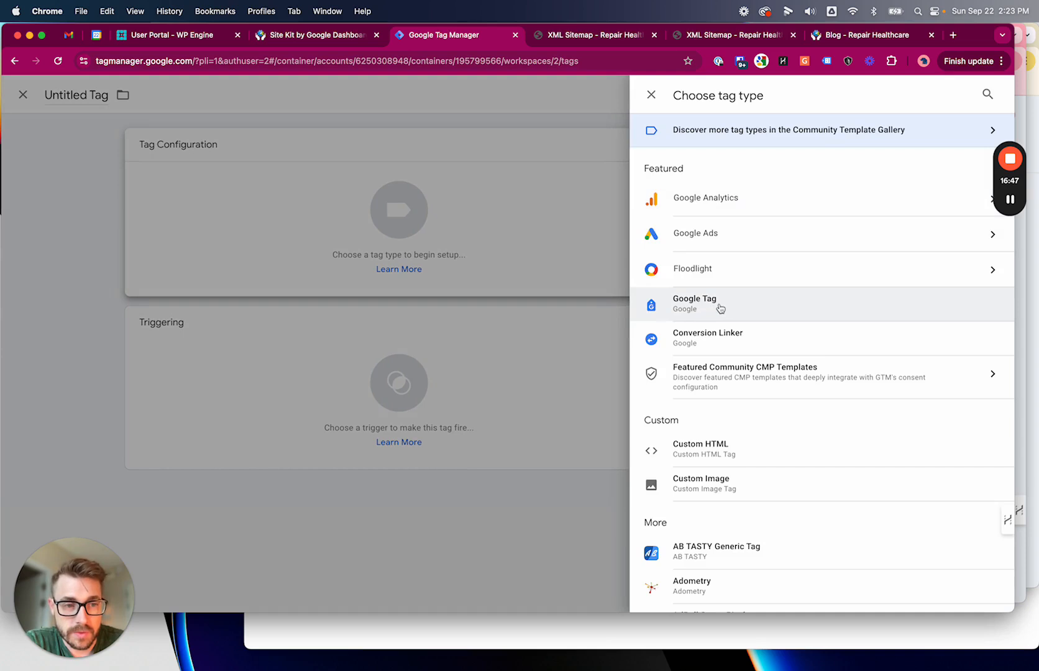
pyautogui.click(710, 205)
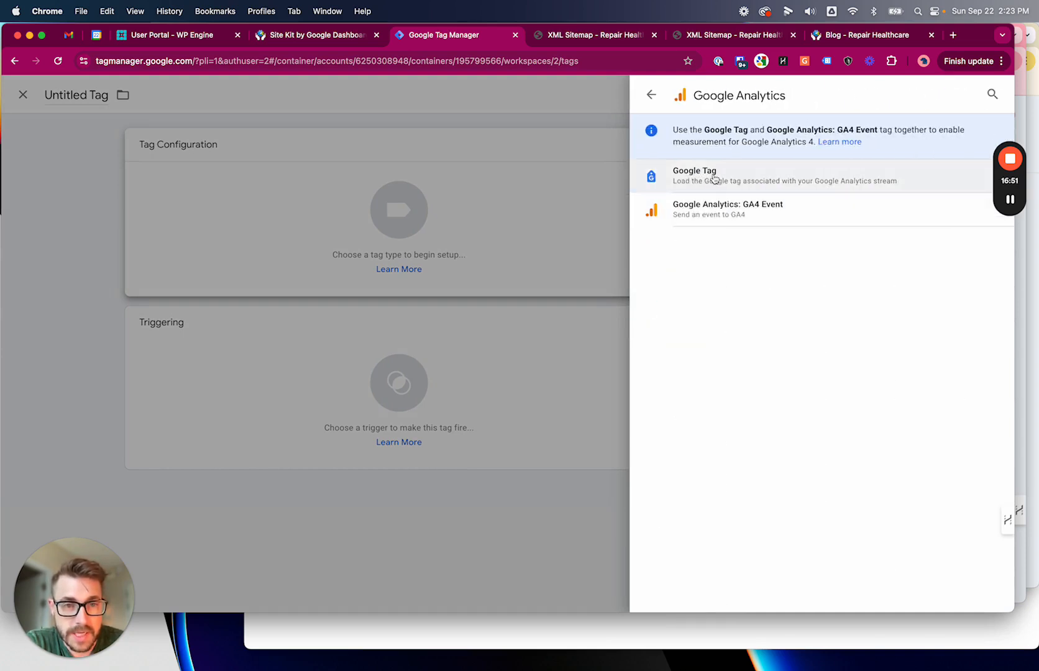
pyautogui.click(652, 94)
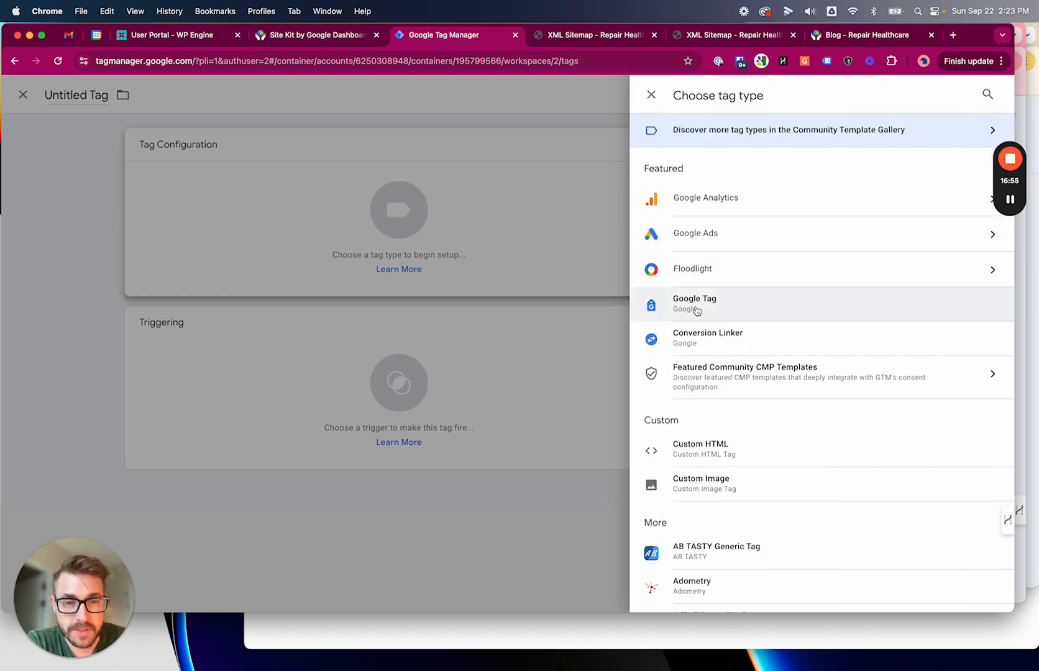
pyautogui.click(695, 304)
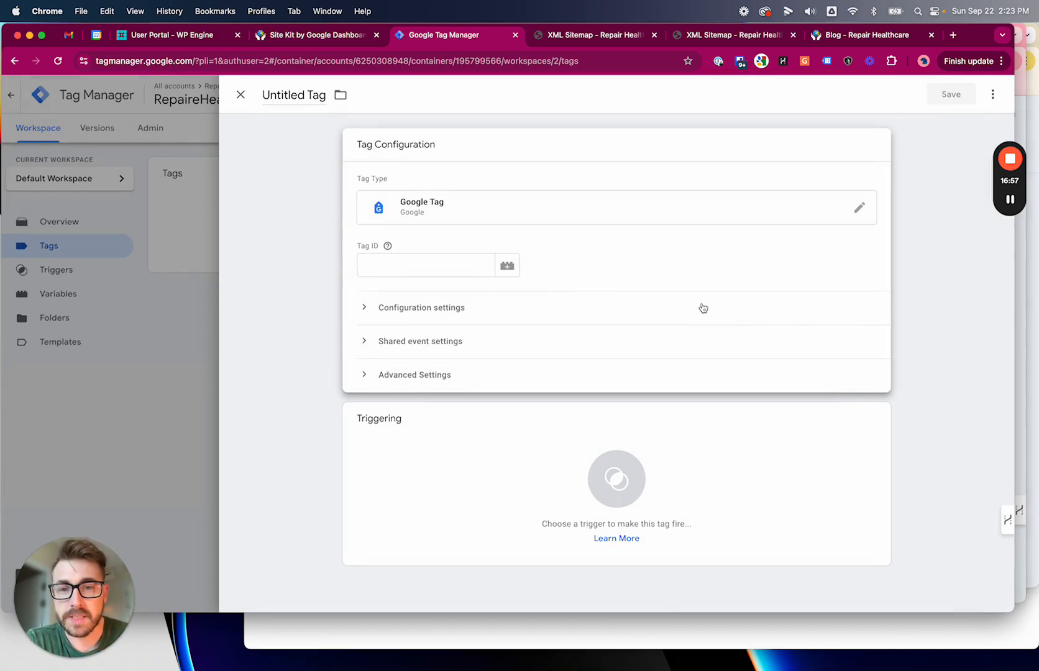
pyautogui.moveTo(380, 254)
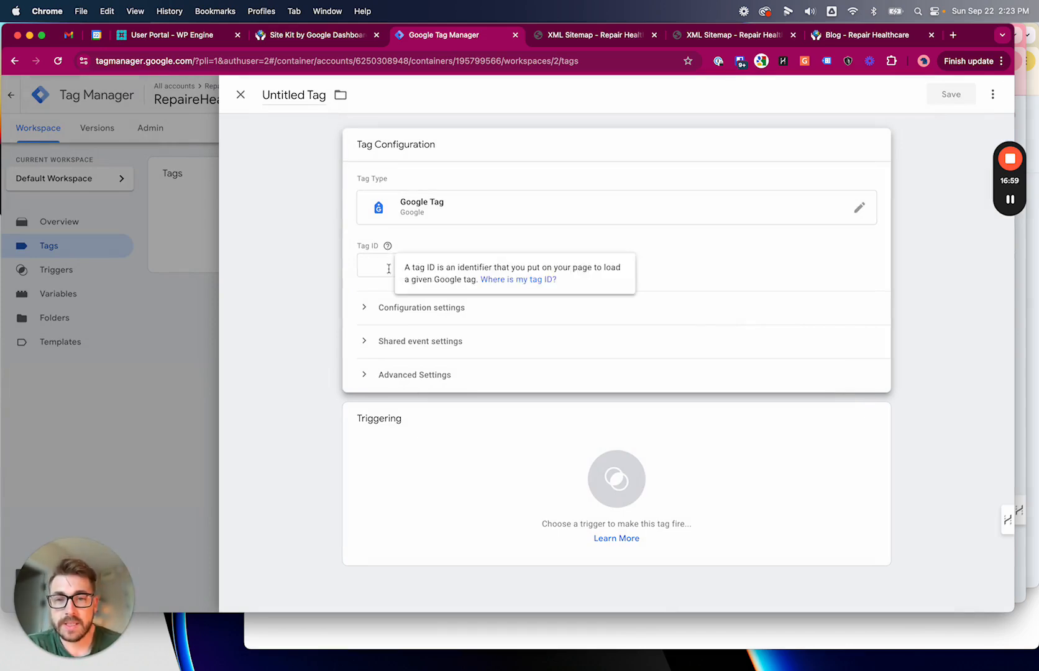
pyautogui.click(386, 266)
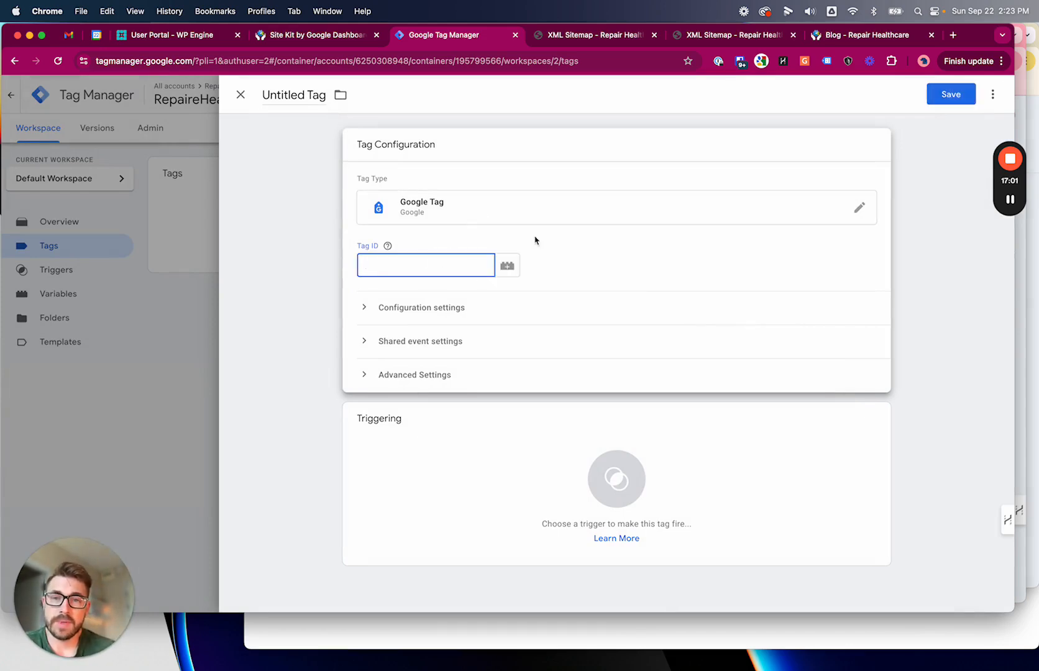
# Switch to the Google Analytics window and check the stream name in the web stream details.
pyautogui.hotkey('ctrl', 'Up')
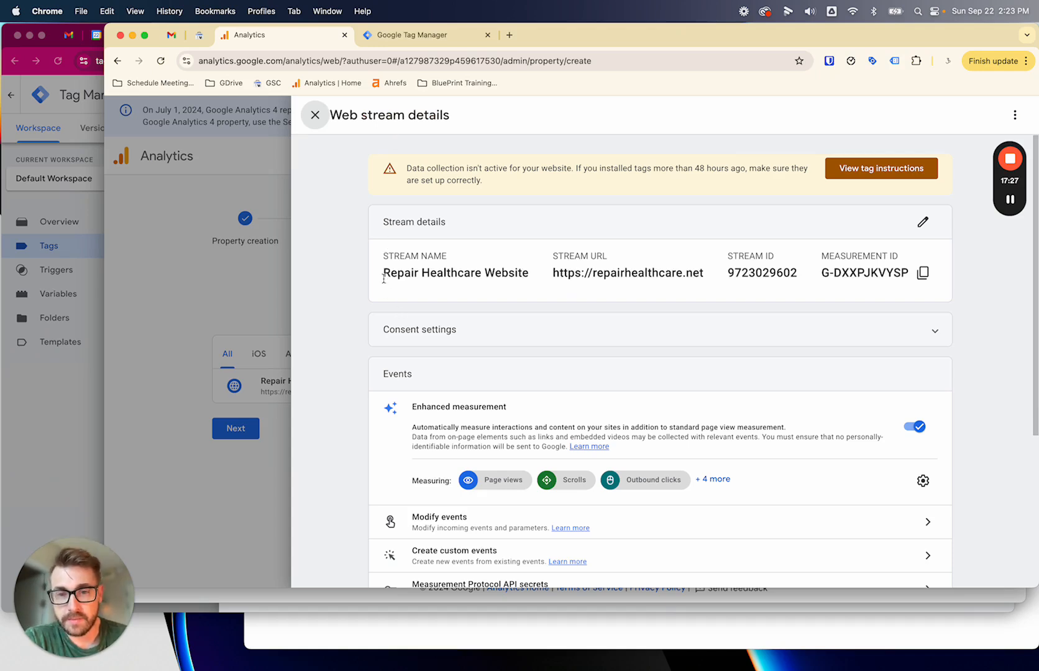
pyautogui.moveTo(383, 275); pyautogui.dragTo(512, 288)
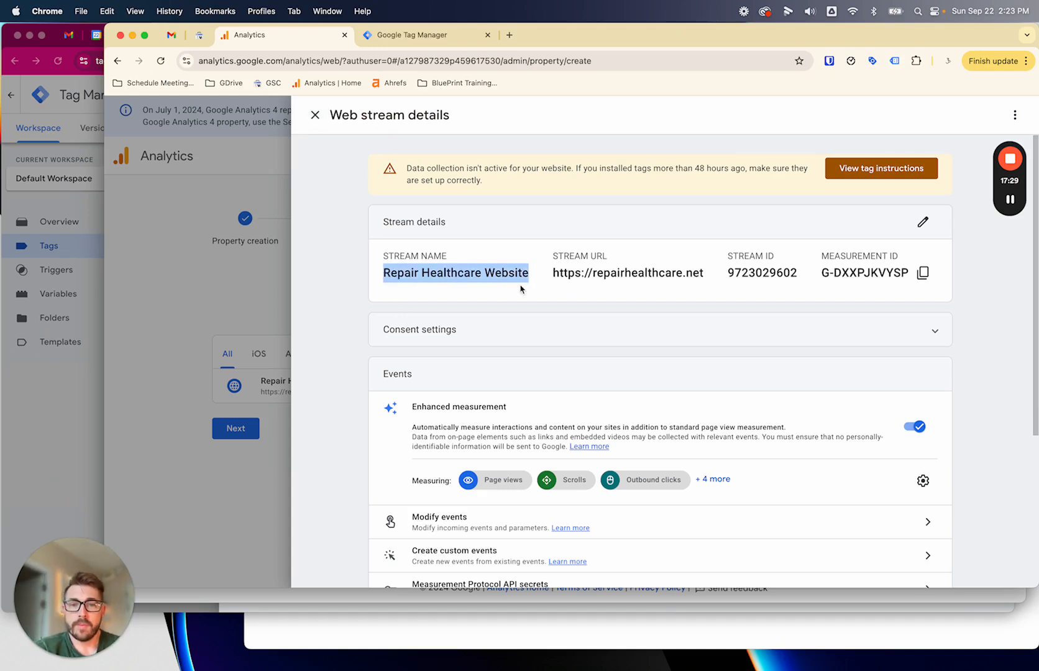
pyautogui.click(538, 286)
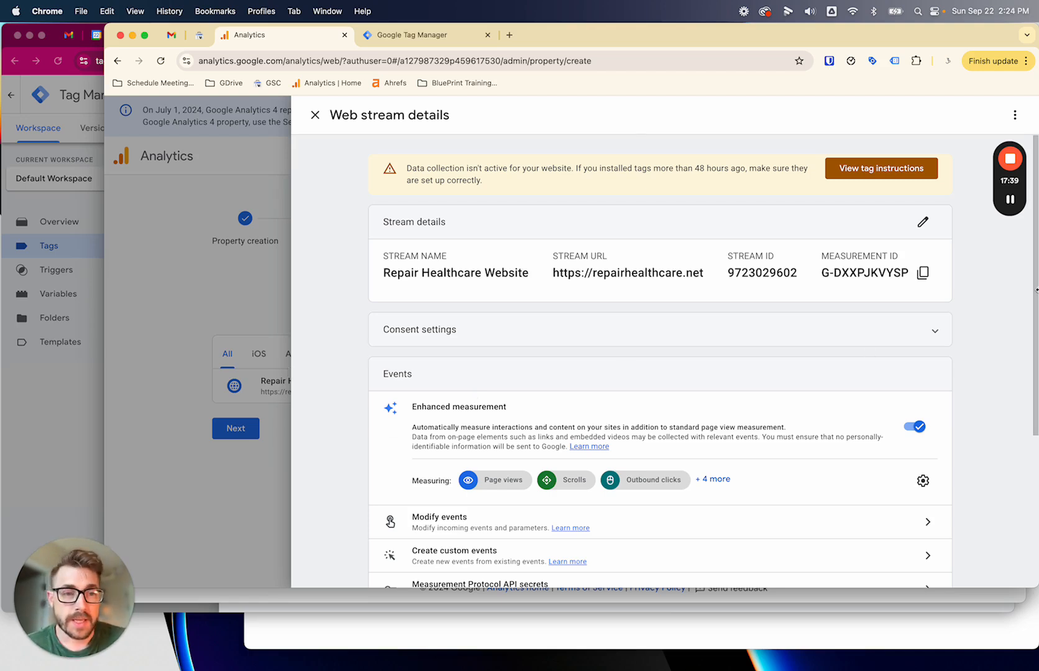
# Close the web stream details, finish the data collection stage of the property setup and go to the Analytics home page.
pyautogui.click(315, 115)
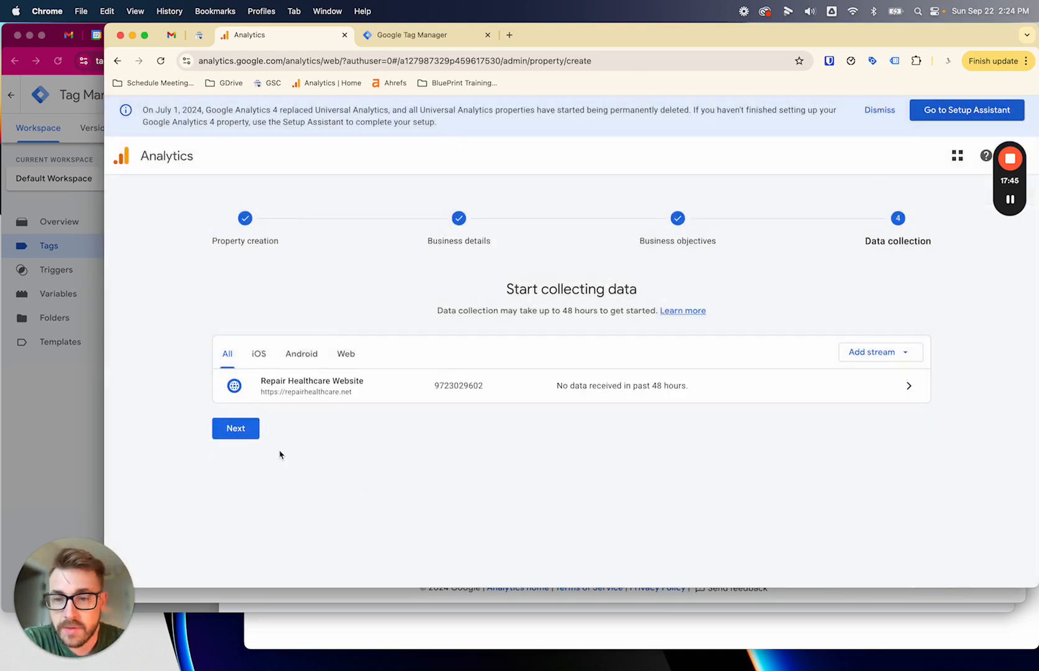
pyautogui.click(254, 434)
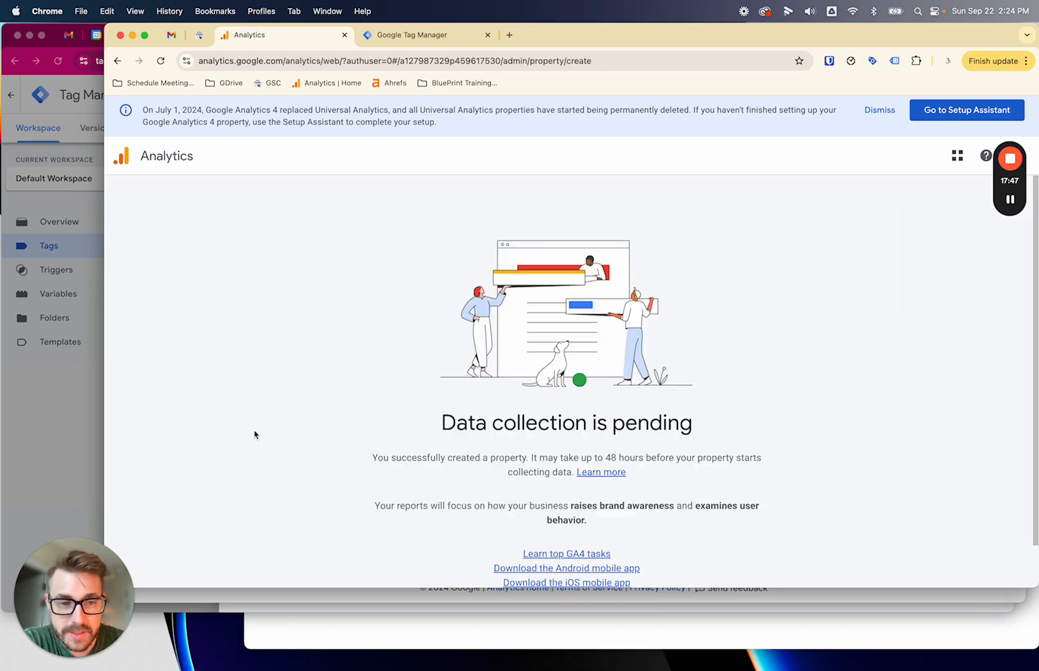
pyautogui.click(166, 158)
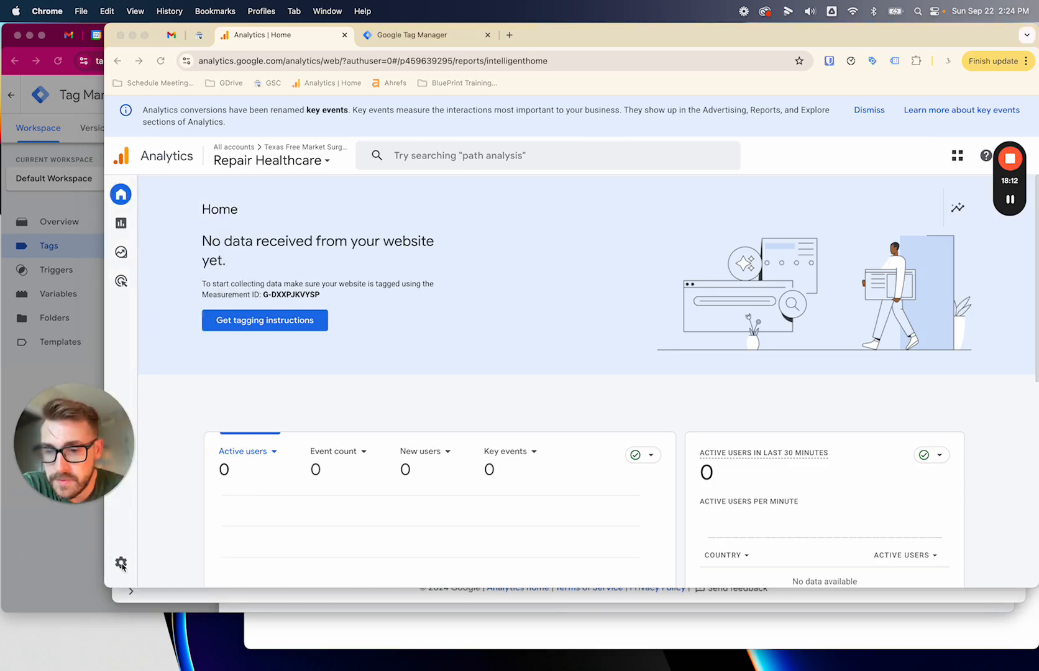
# Open the Repair Healthcare property's data streams from the admin settings and look through the iOS, Android, Web and All stream lists.
pyautogui.click(122, 563)
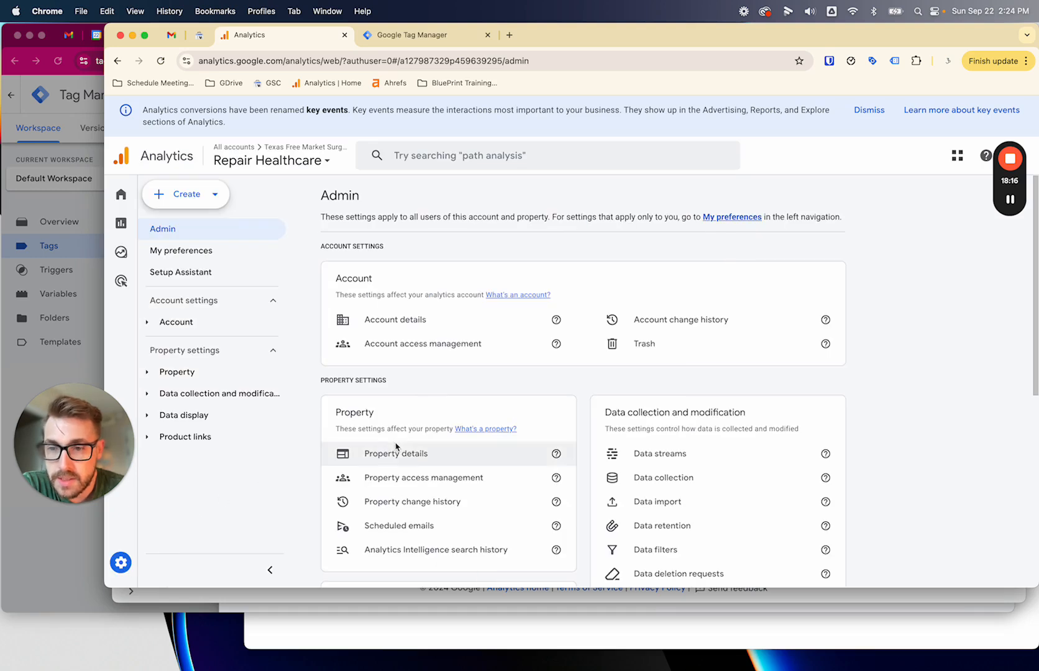
pyautogui.click(660, 455)
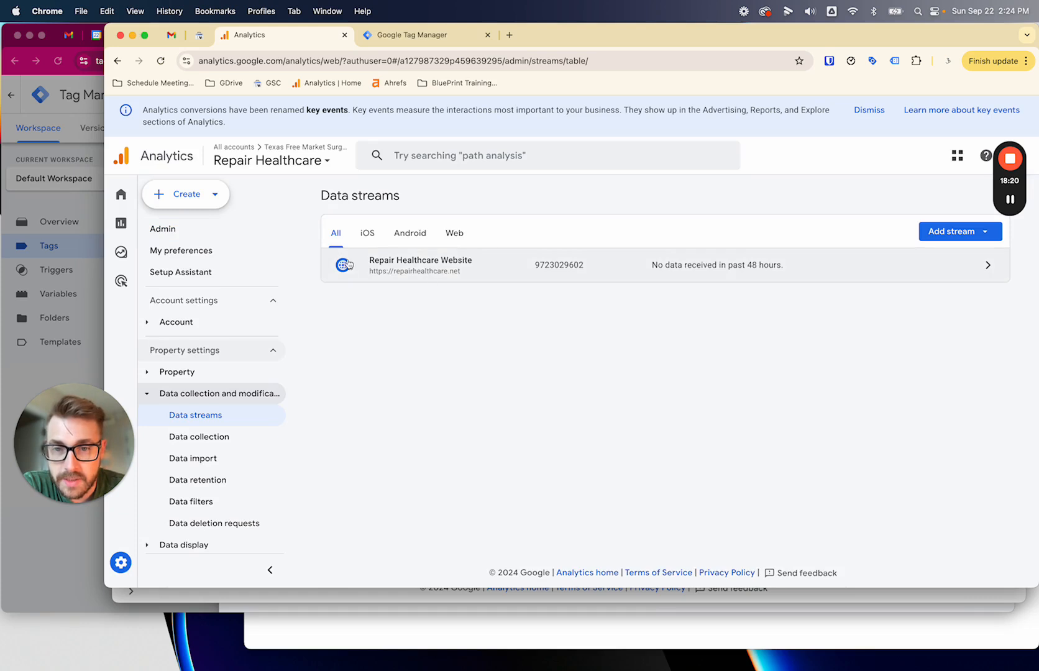
pyautogui.click(368, 232)
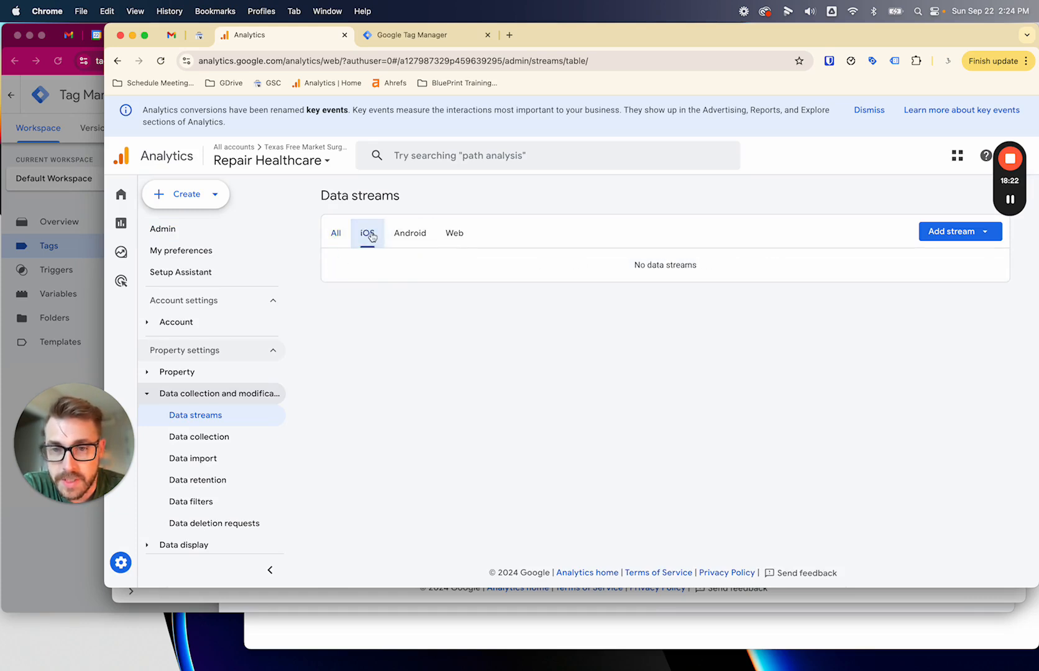
pyautogui.click(410, 234)
pyautogui.click(453, 234)
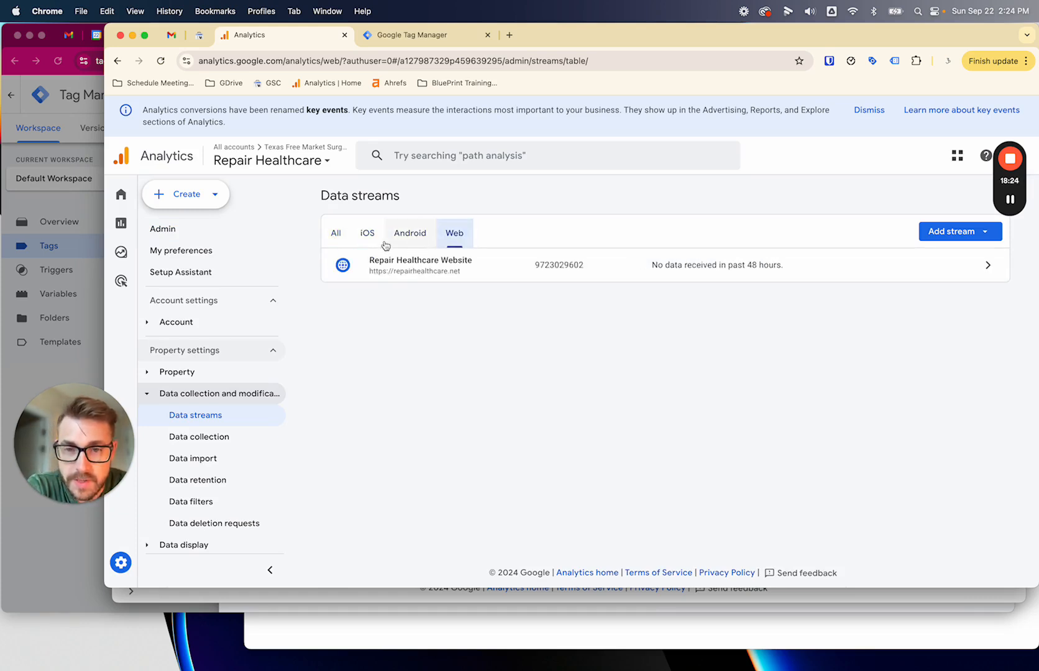
pyautogui.click(342, 236)
pyautogui.click(467, 236)
pyautogui.click(326, 238)
# Open the Repair Healthcare Website data stream and copy its measurement ID.
pyautogui.click(730, 262)
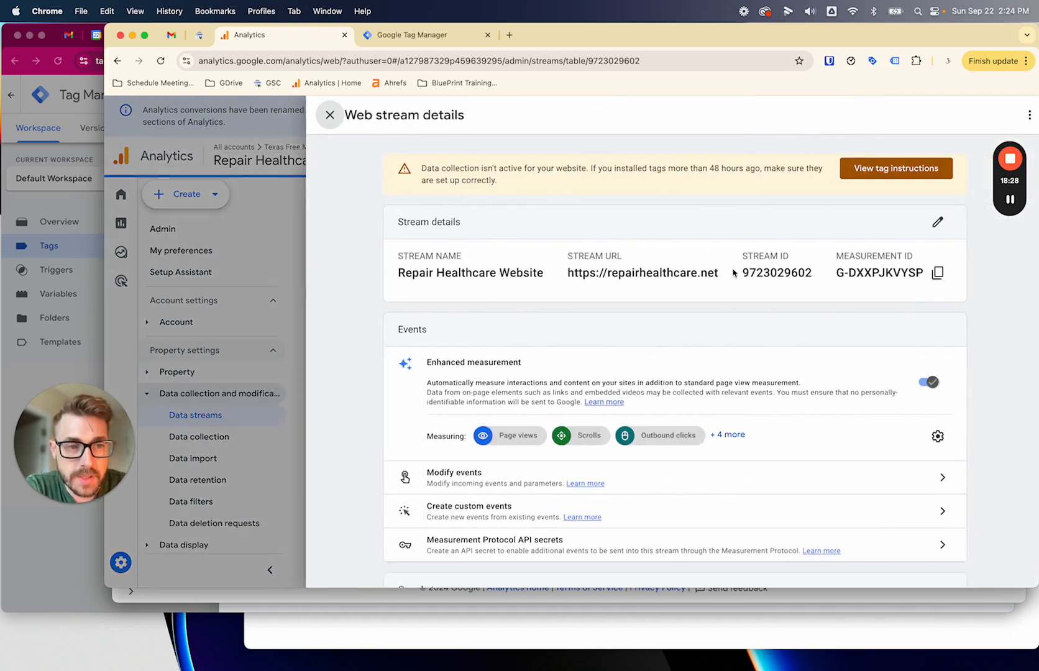
pyautogui.click(922, 272)
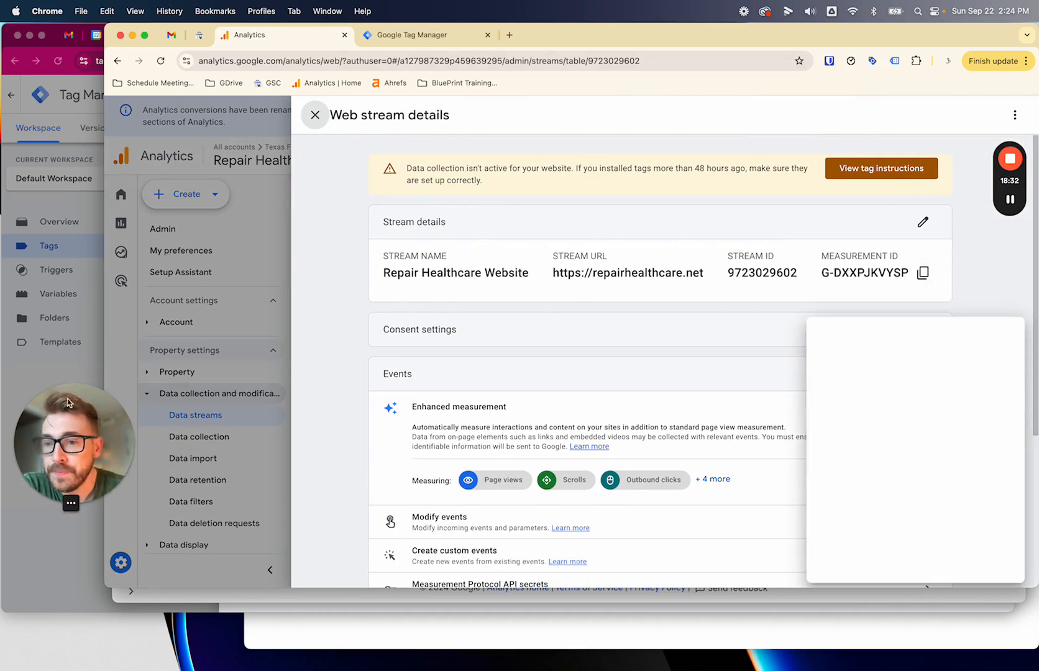
pyautogui.moveTo(77, 392); pyautogui.dragTo(78, 536)
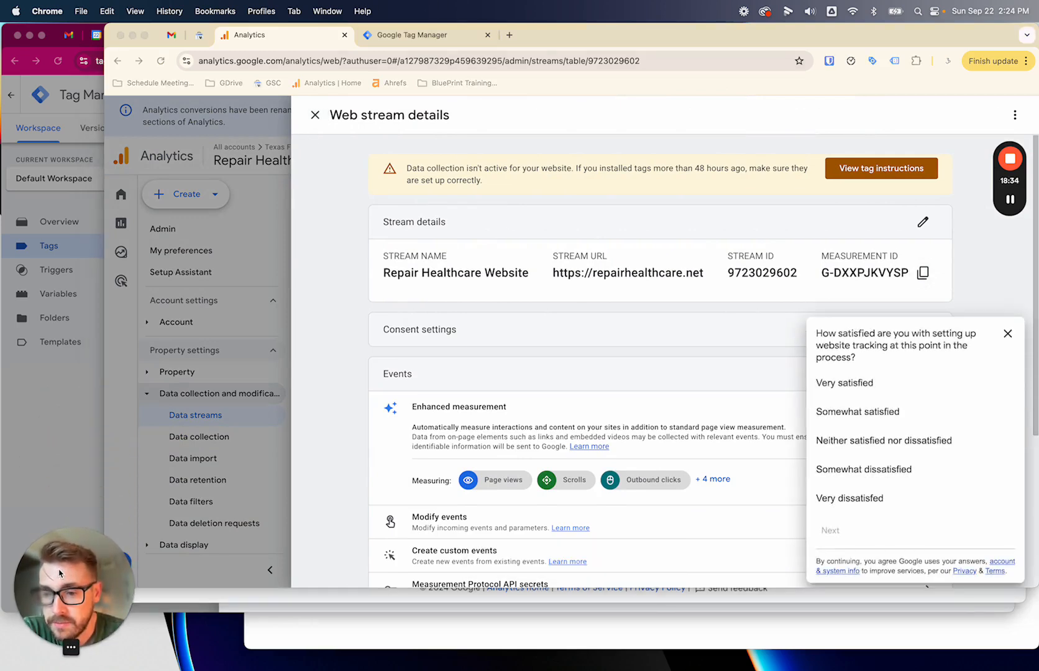
# In the Tag Manager window, set the Google Tag's ID to the copied measurement ID G-DXXPJKVYSP and its firing trigger to Initialization - All Pages.
pyautogui.click(79, 506)
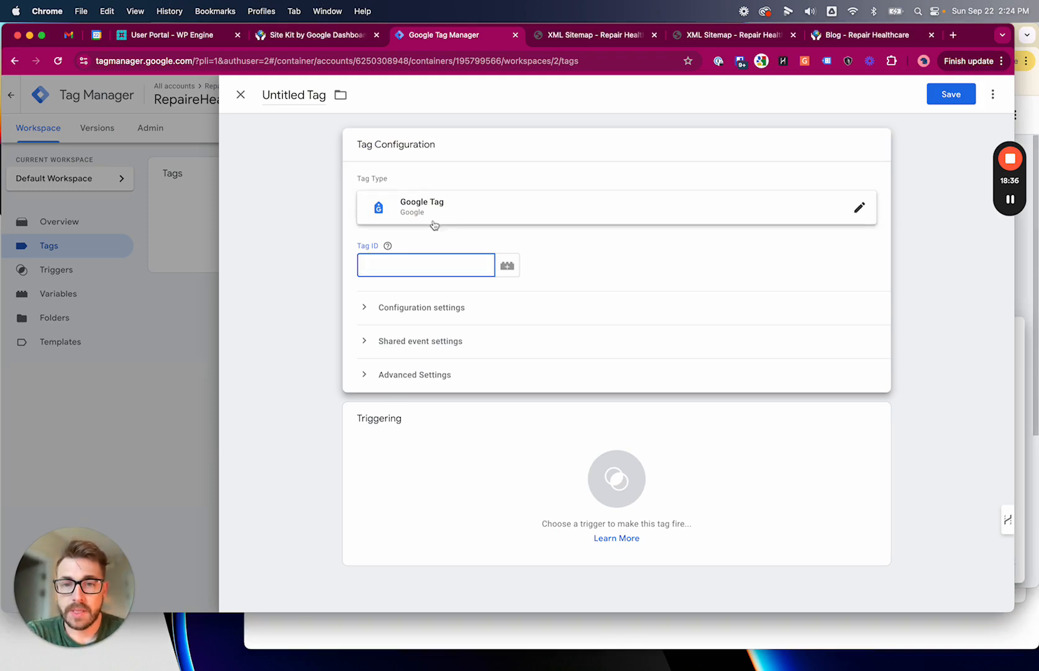
pyautogui.press('super+v')
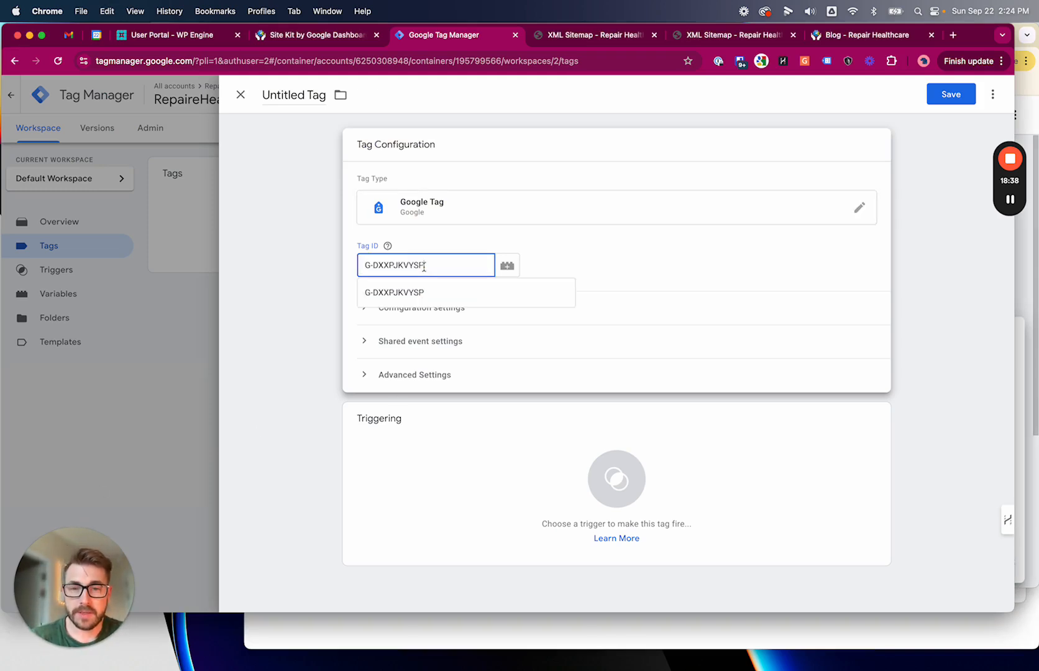
pyautogui.click(583, 271)
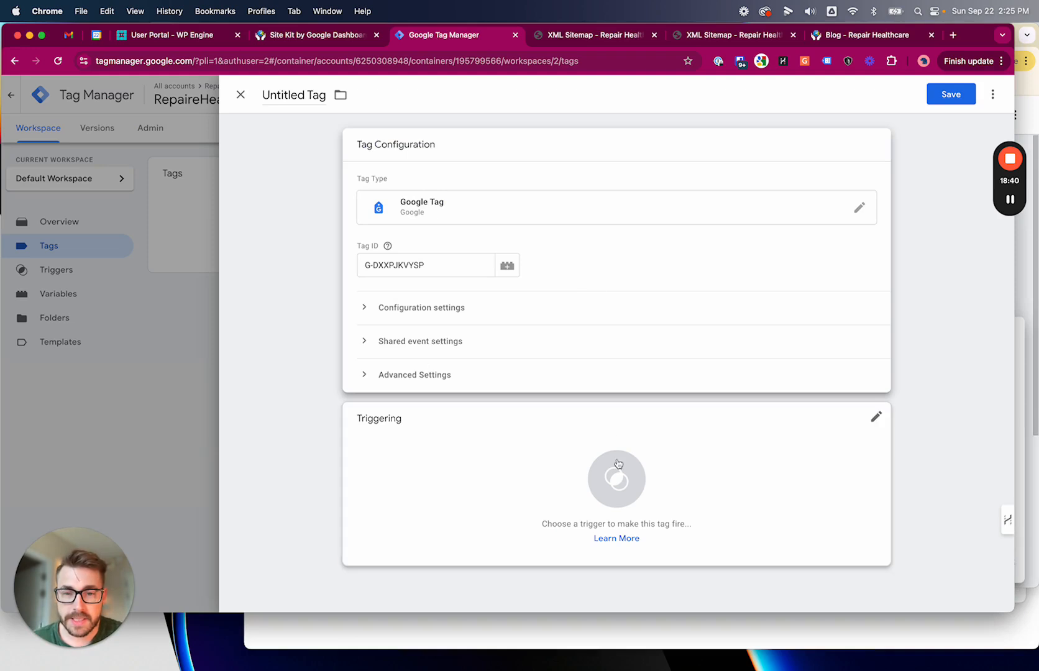
pyautogui.click(547, 458)
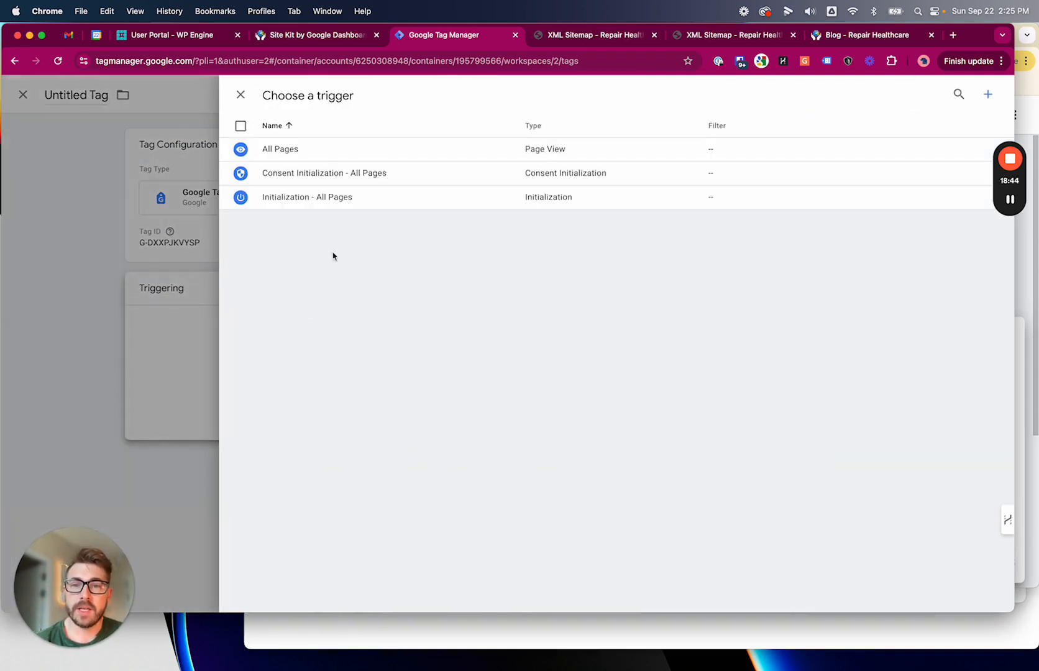
pyautogui.click(312, 207)
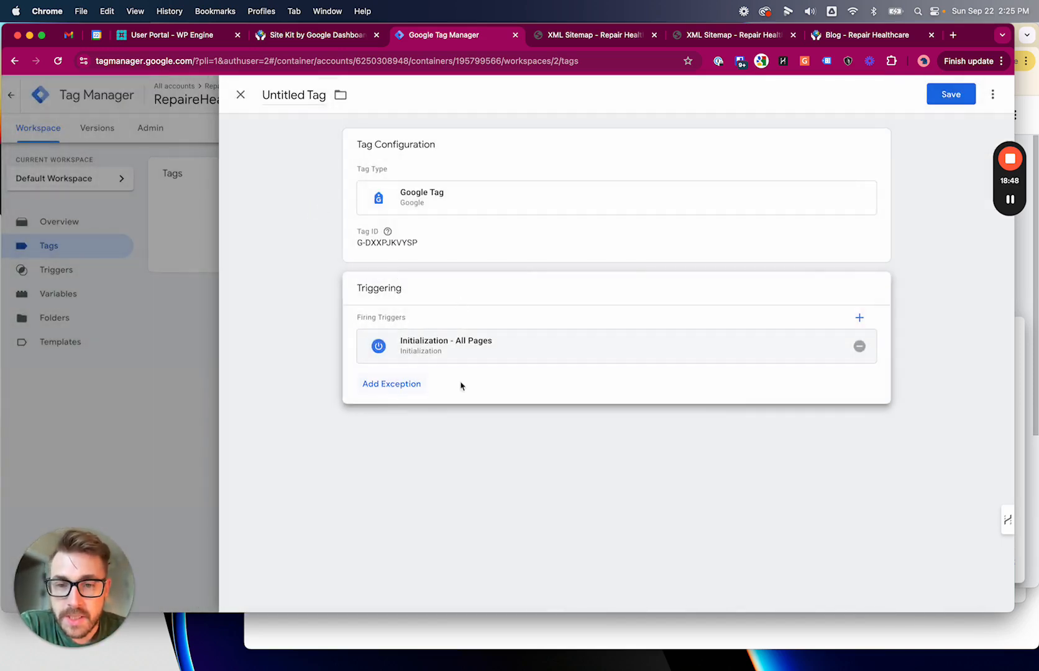
# Save the new tag under the name GA4 - Config and start a preview of the container.
pyautogui.click(295, 98)
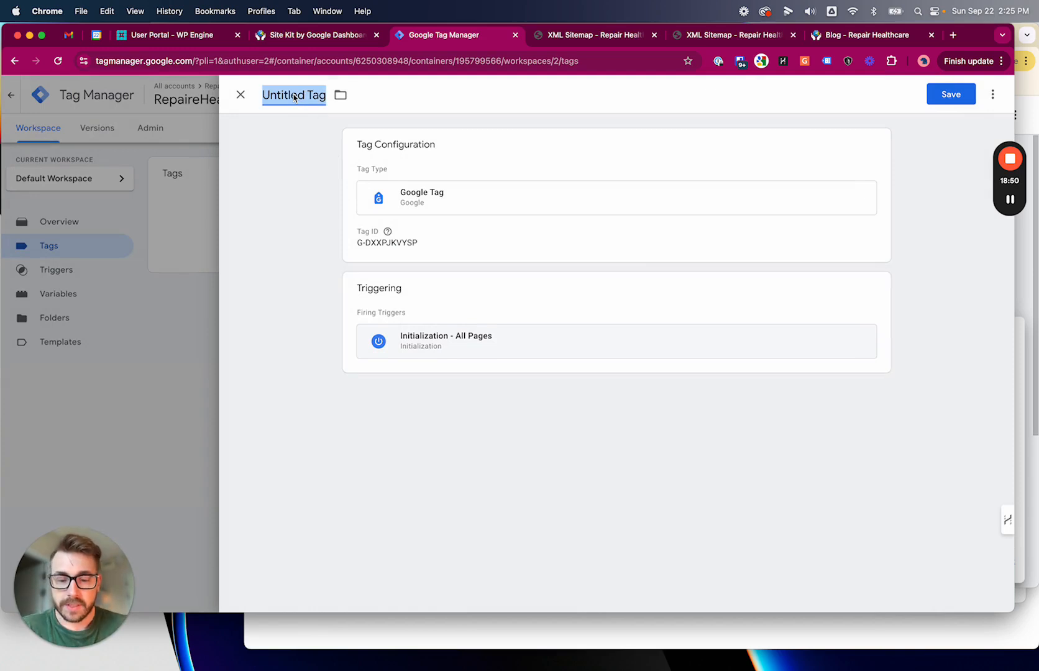
pyautogui.write('GA4 - Config')
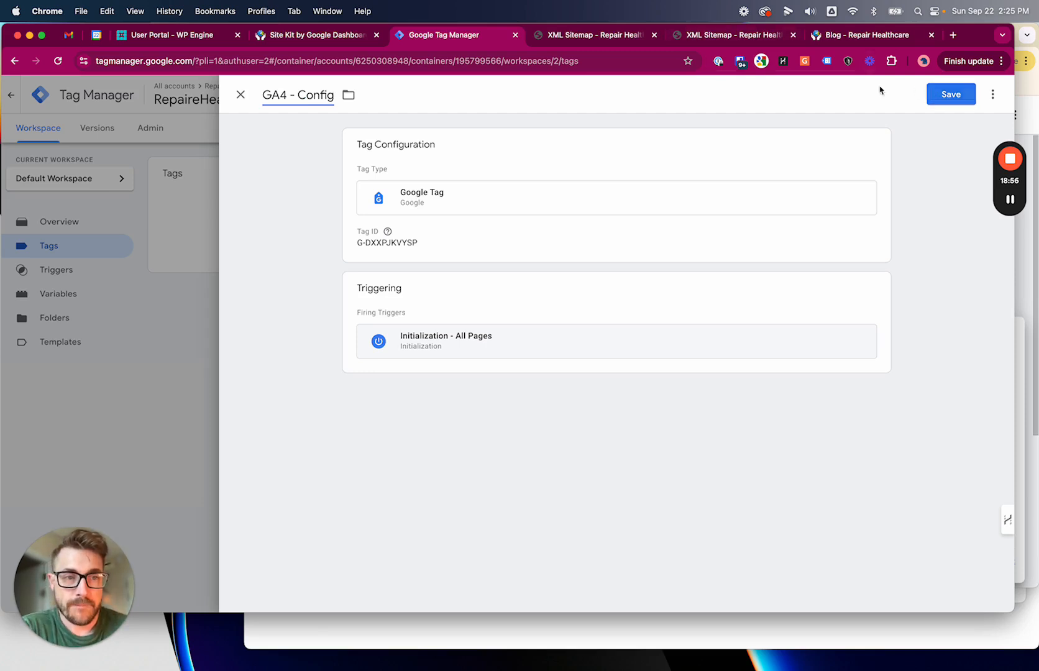
pyautogui.click(955, 94)
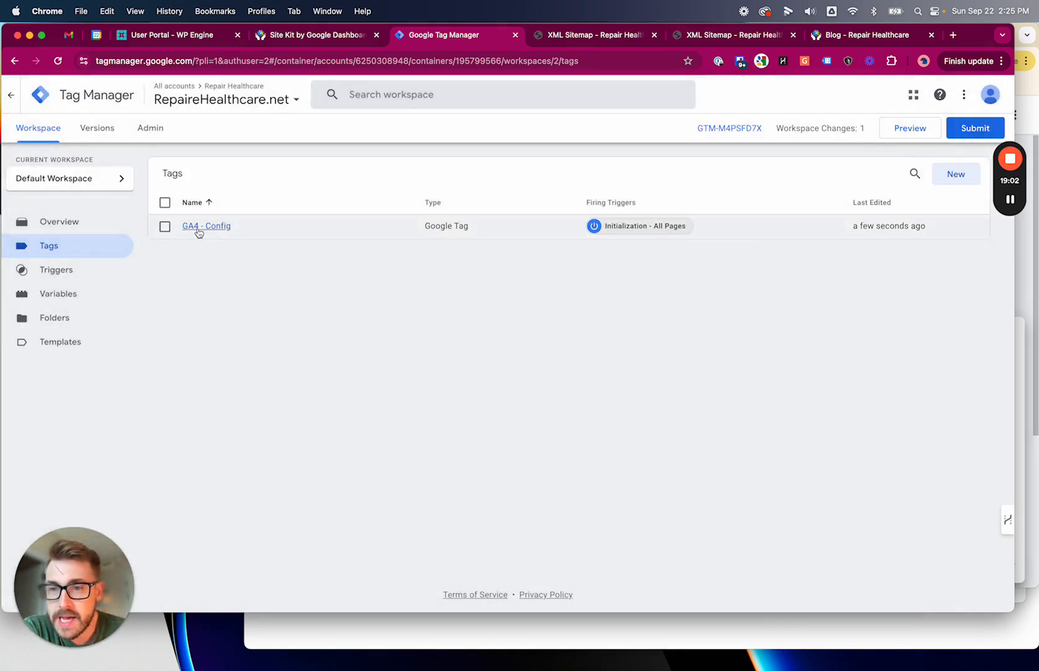
pyautogui.click(907, 138)
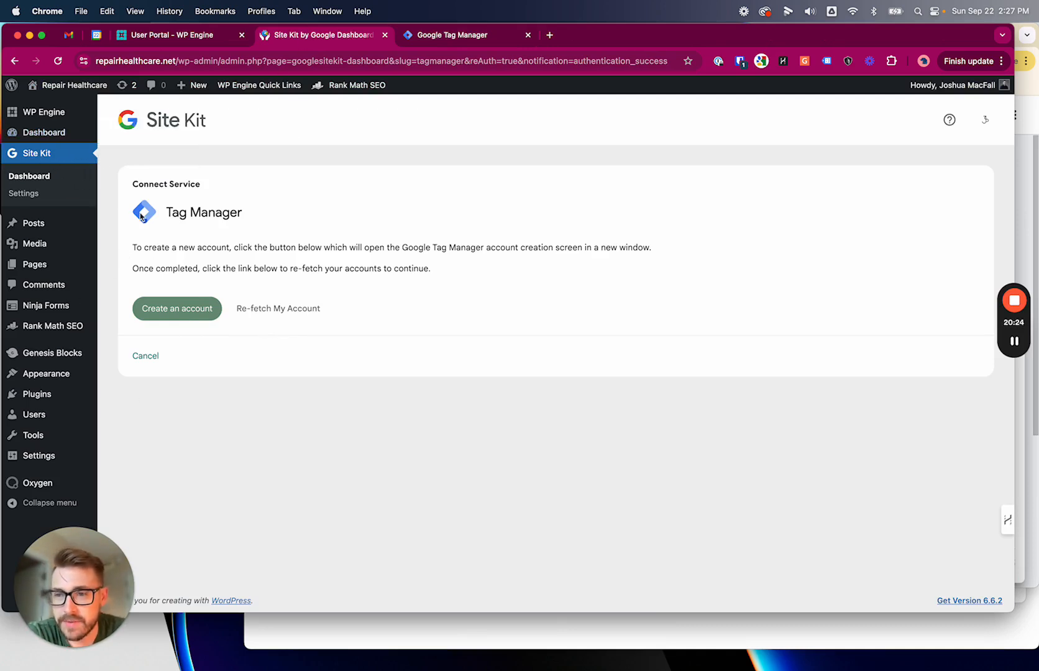
# Re-fetch the Tag Manager accounts in Site Kit and complete the connection with the Repair Healthcare account and its RepaireHealthcare.net container.
pyautogui.click(289, 306)
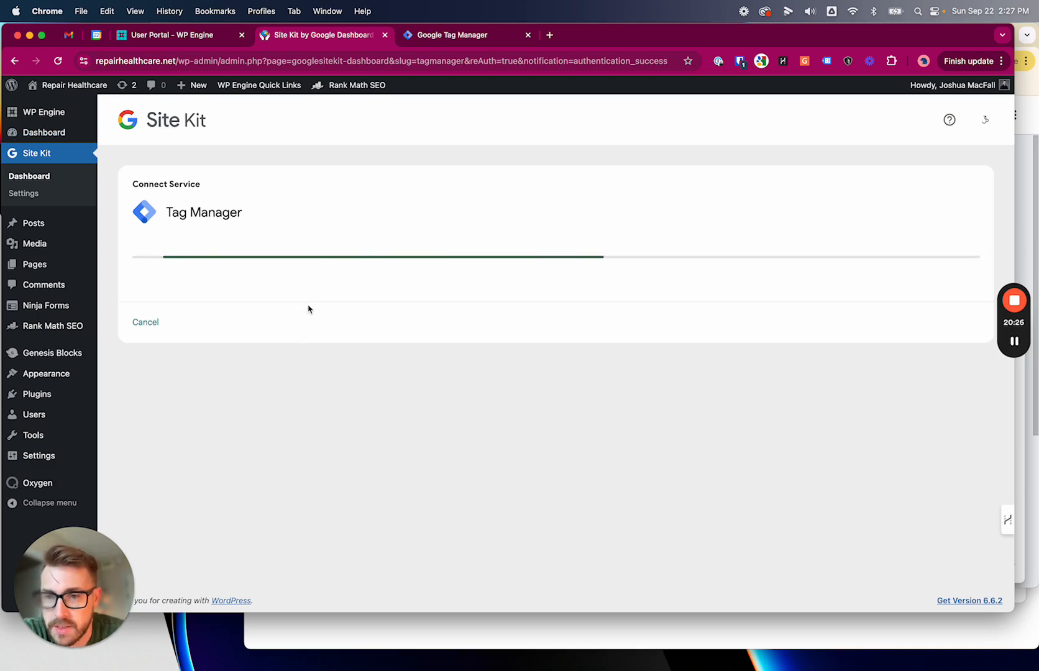
pyautogui.click(237, 291)
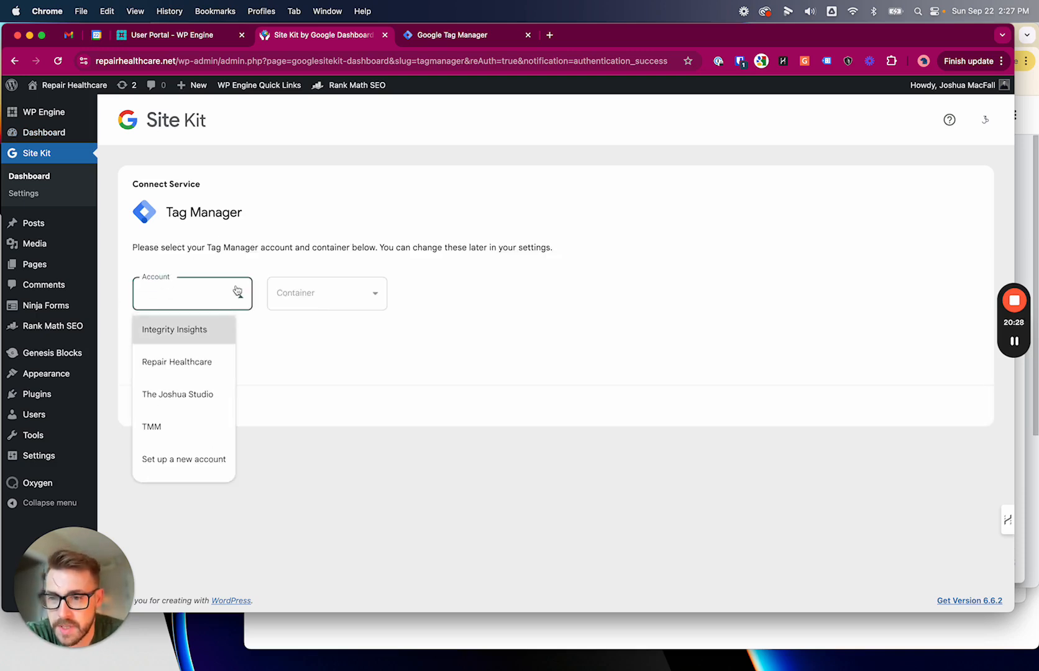
pyautogui.click(191, 364)
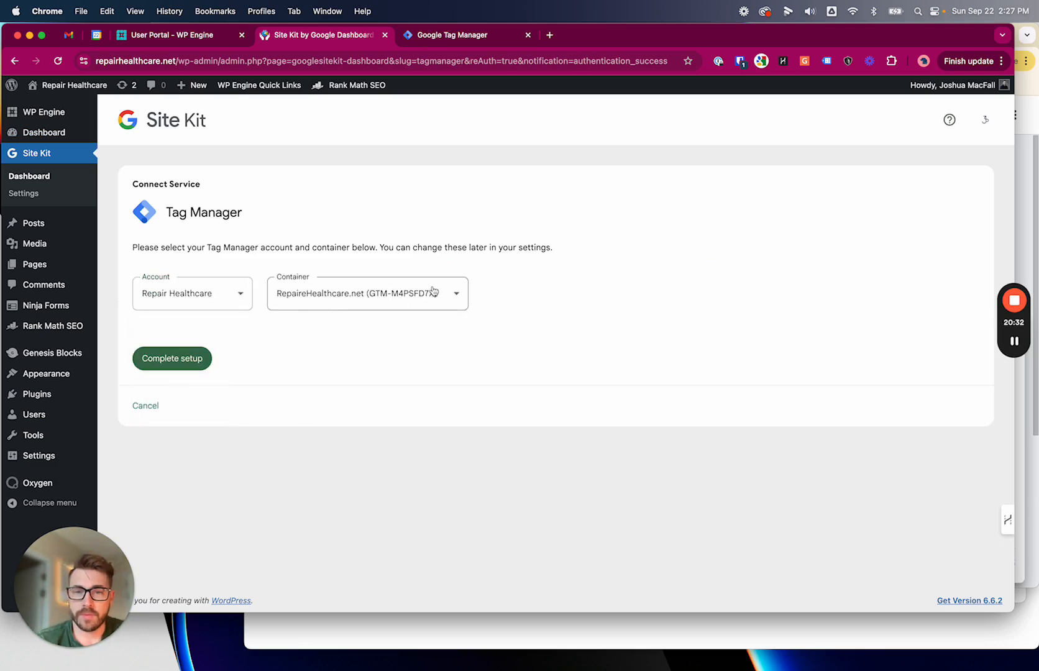
pyautogui.click(198, 365)
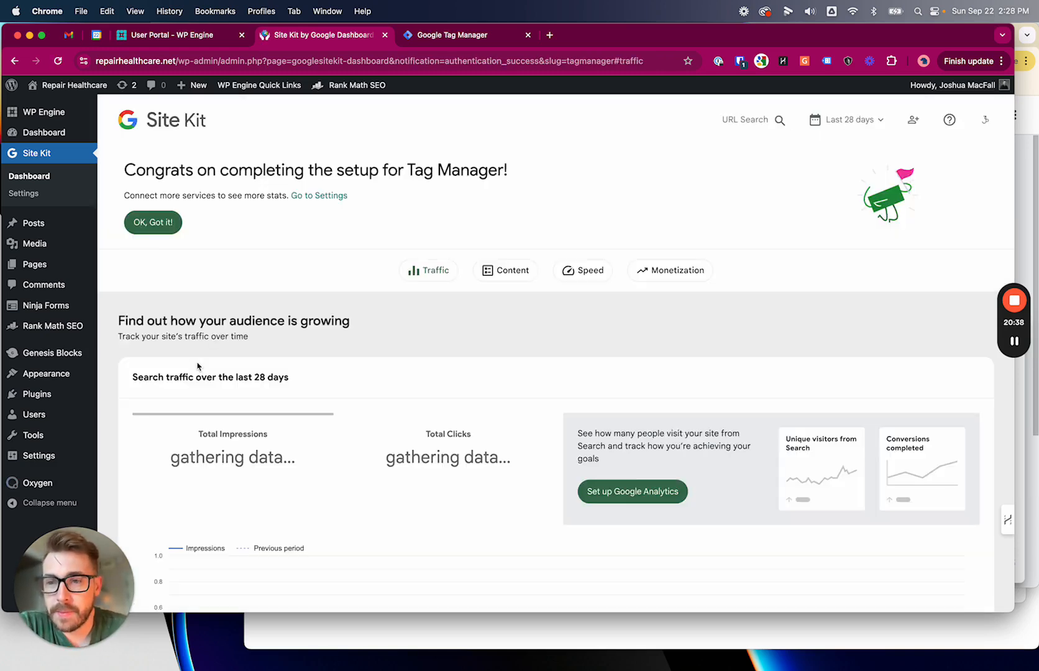
pyautogui.scroll(-3, 281, 417)
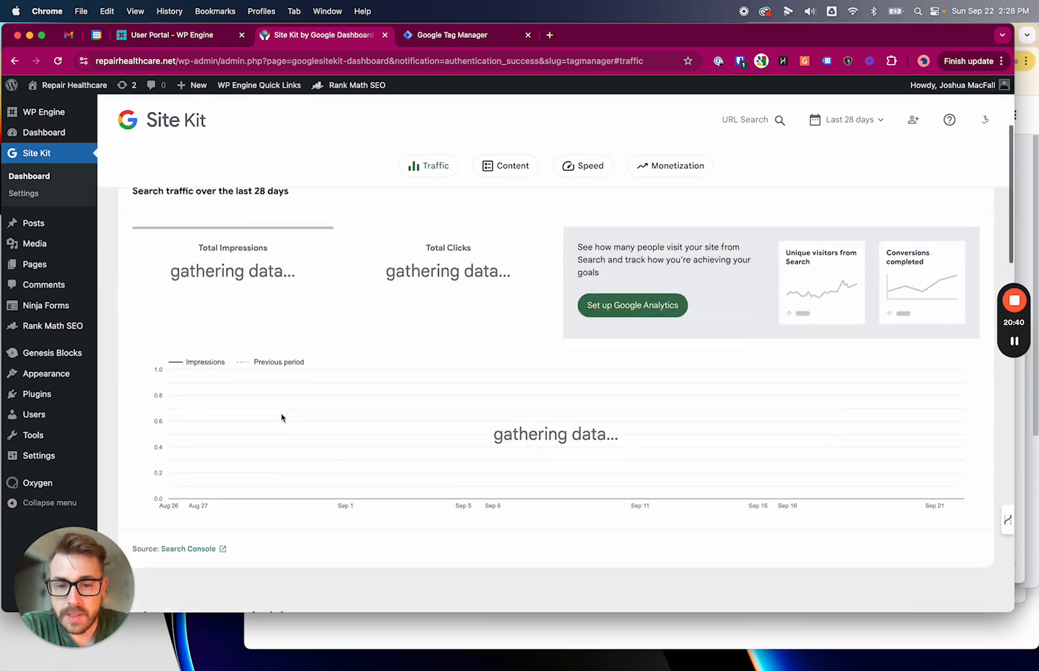
pyautogui.scroll(-8, 282, 417)
pyautogui.scroll(10, 281, 417)
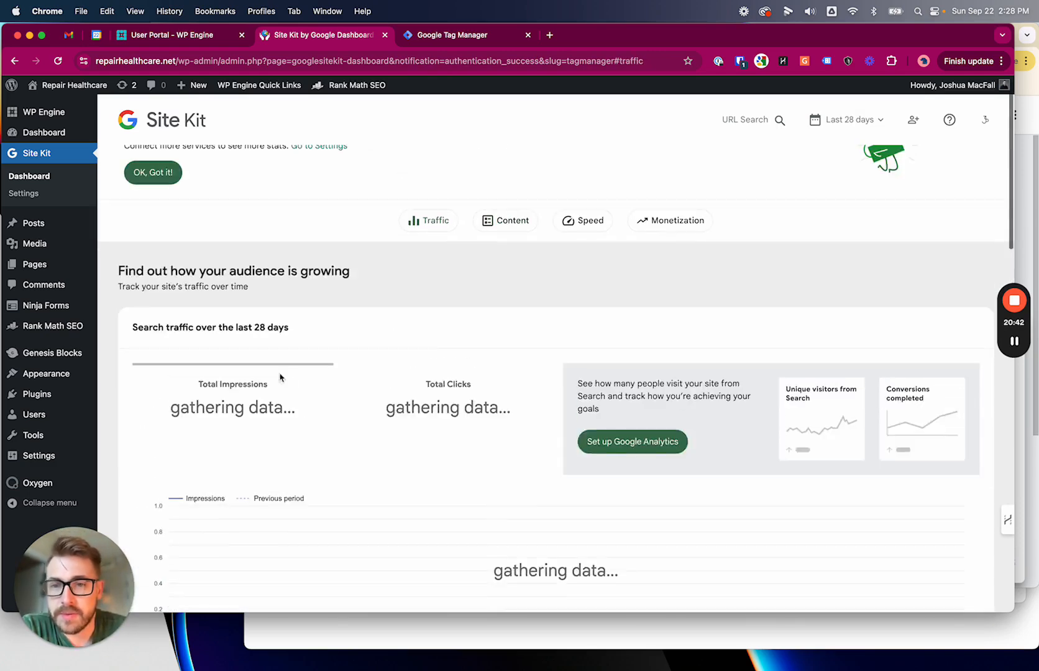
pyautogui.click(437, 35)
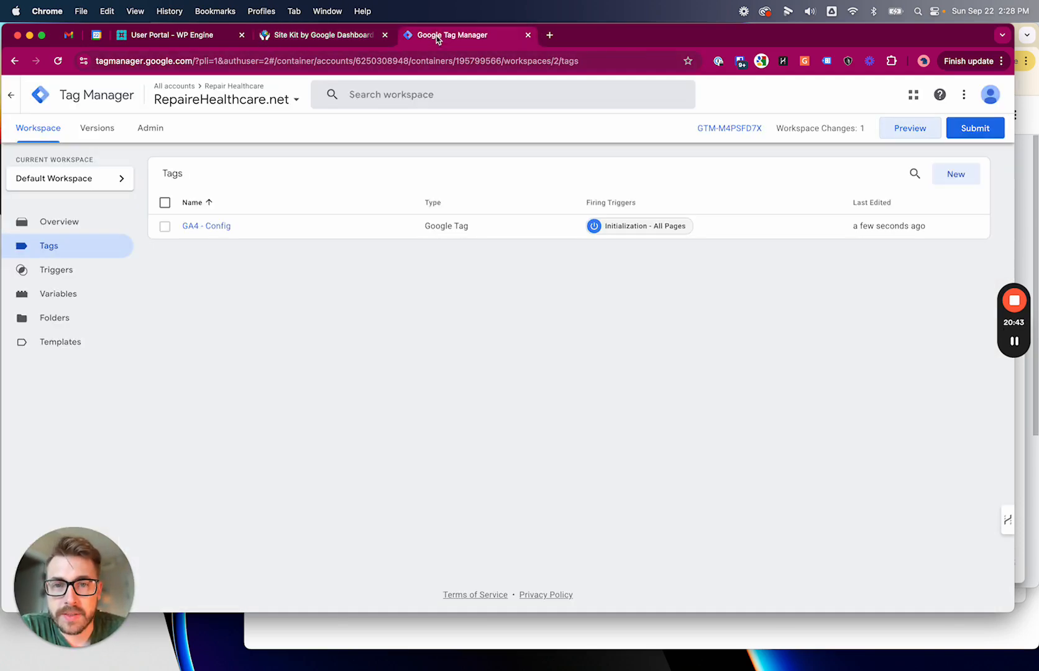
pyautogui.click(921, 132)
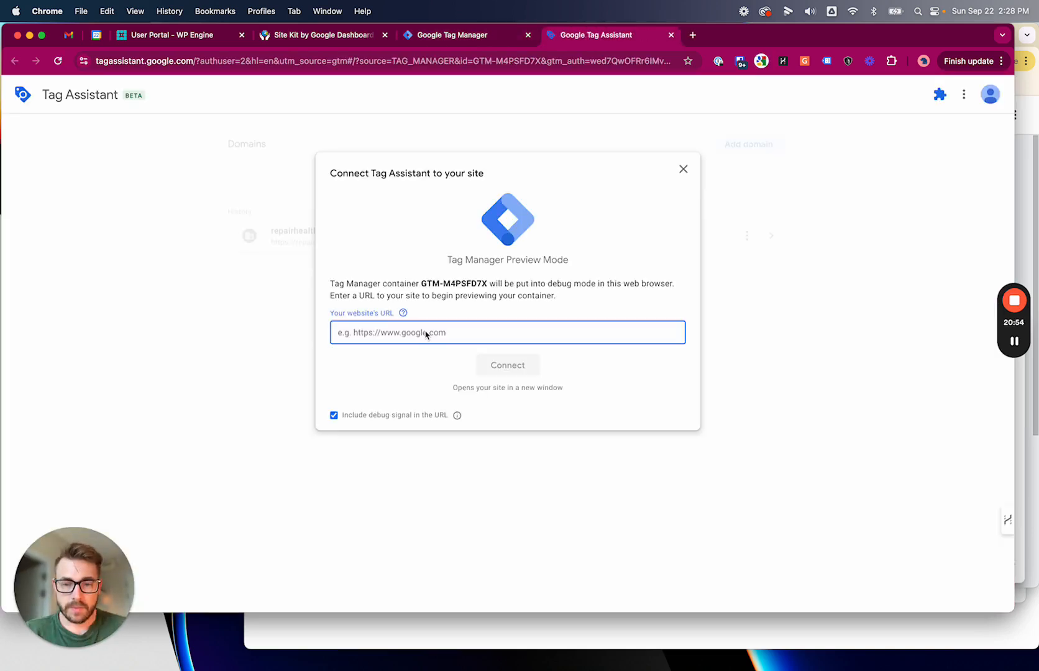
pyautogui.write('https://repa')
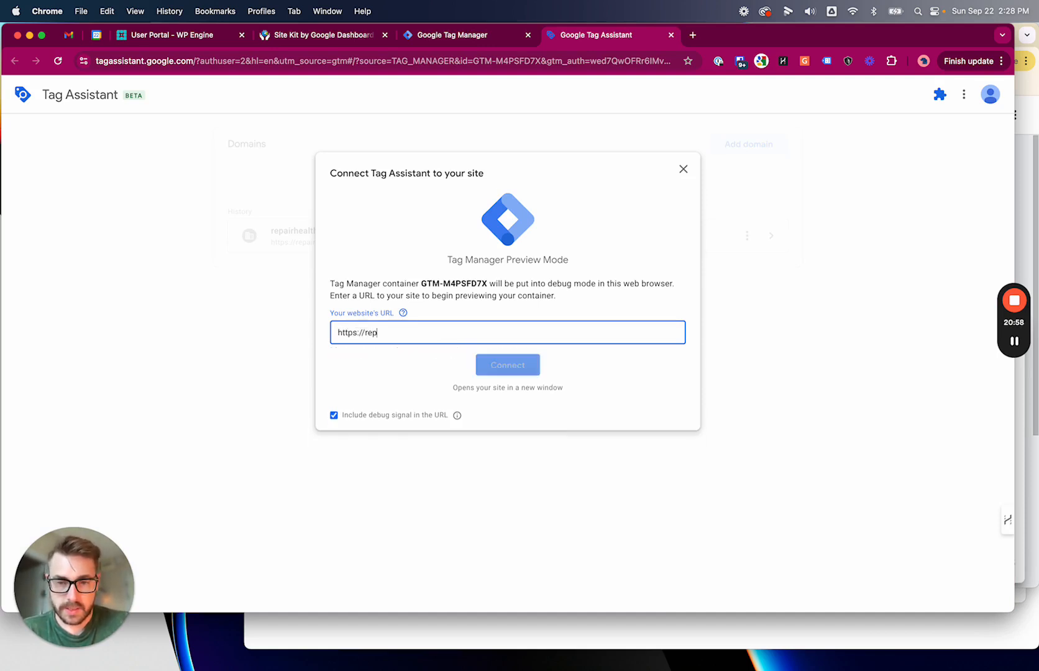
pyautogui.write('irhealthcare.net')
pyautogui.click(509, 368)
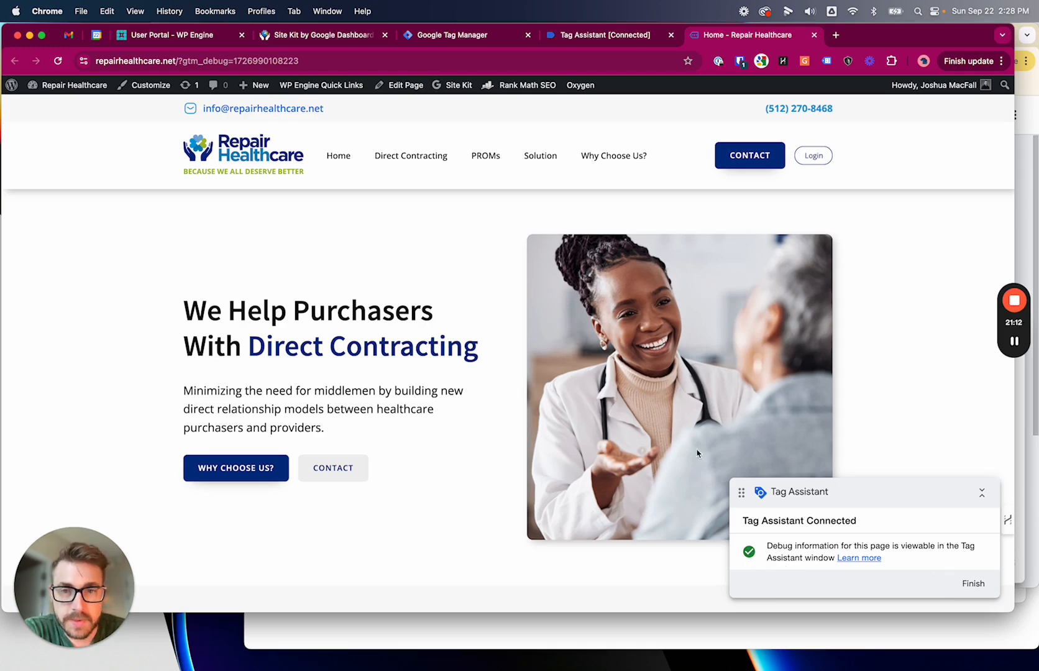
# Check in Tag Assistant which tags fired on the site, and close the debugged site and Tag Assistant.
pyautogui.click(594, 35)
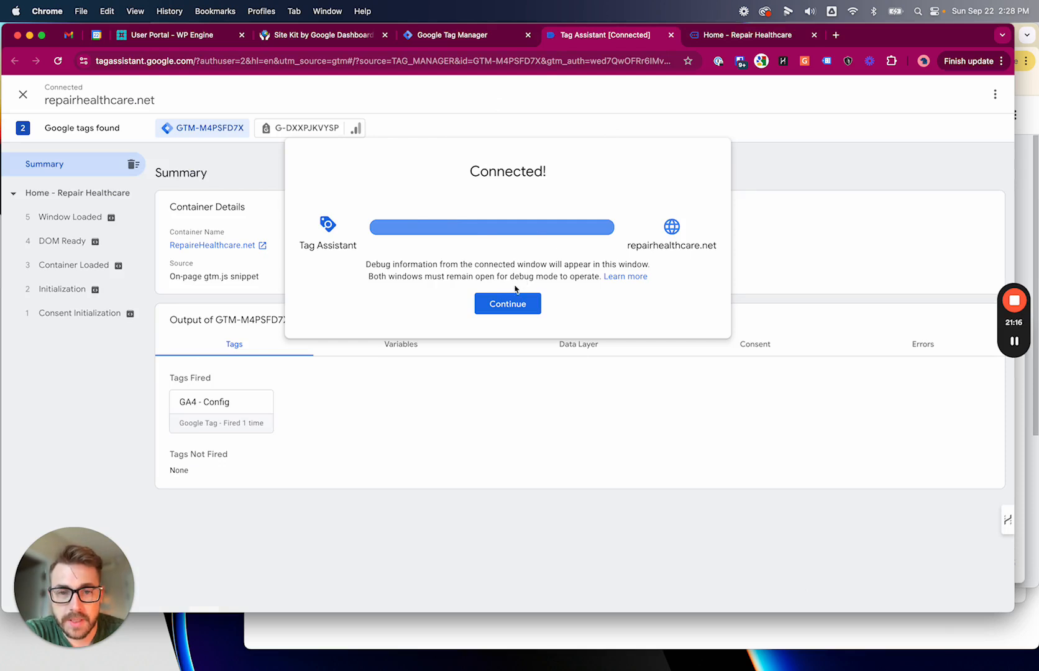
pyautogui.click(507, 304)
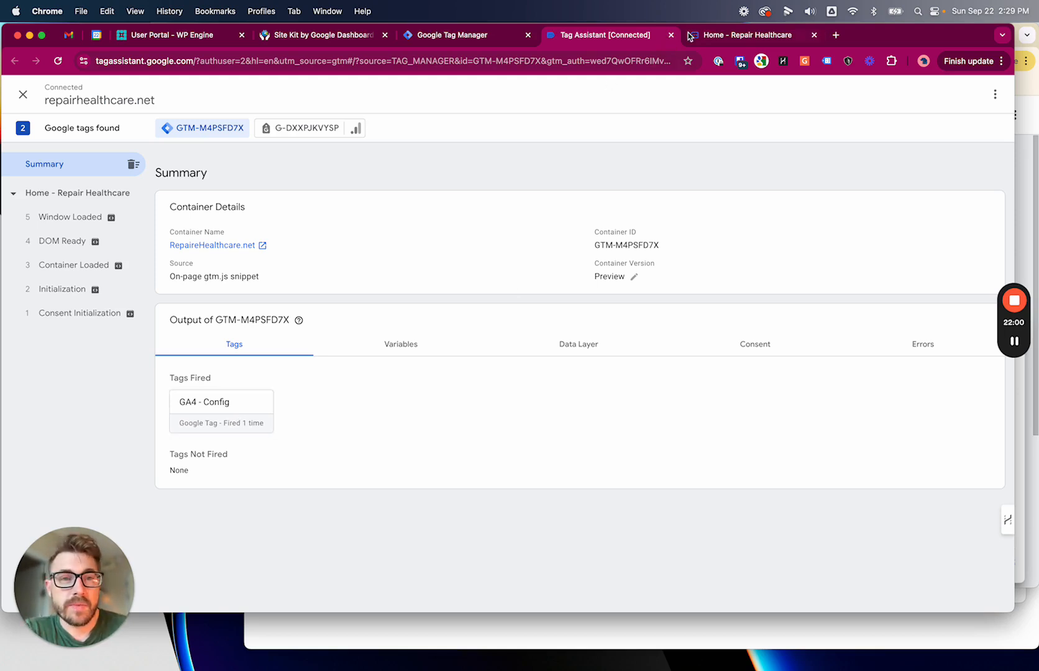
pyautogui.click(711, 38)
pyautogui.click(812, 35)
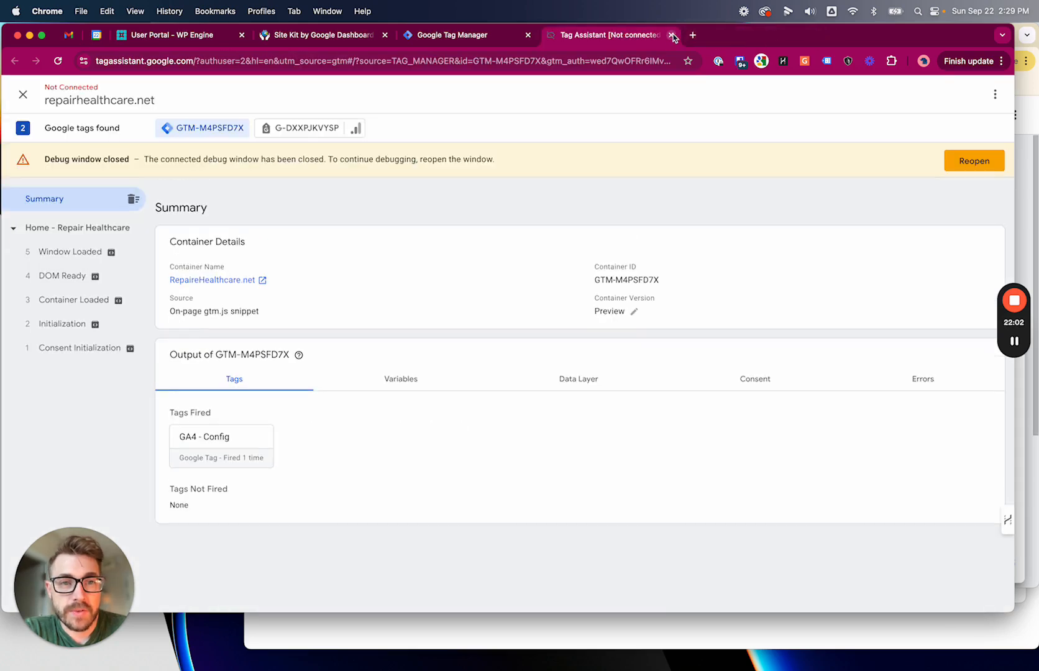
pyautogui.click(671, 35)
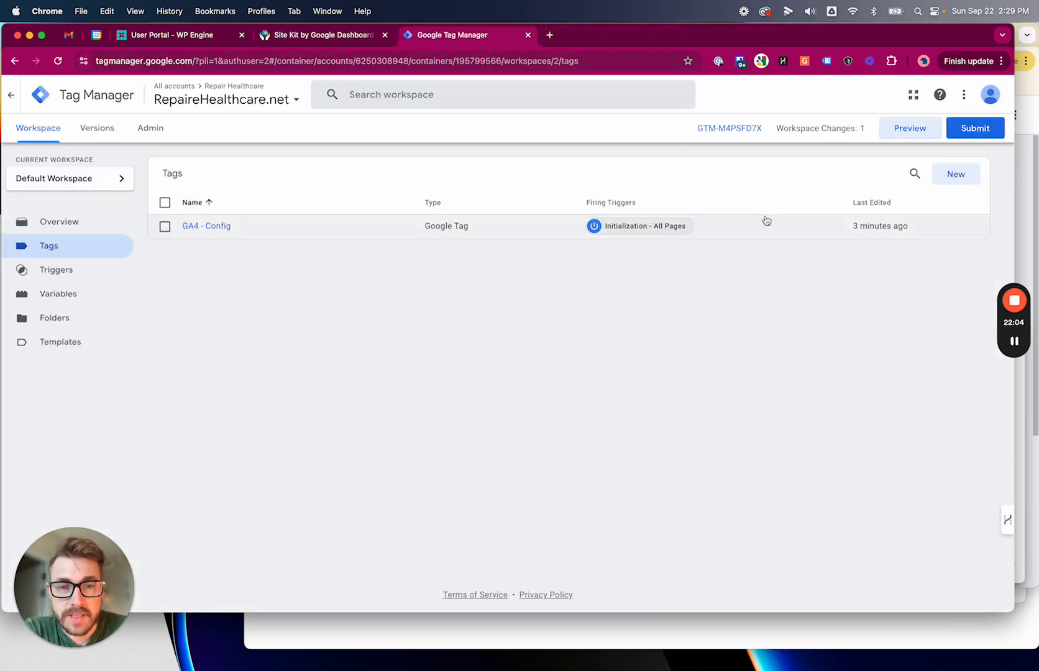
# Submit the workspace changes for publishing and name the version New GA4 Tag Configuration.
pyautogui.click(962, 128)
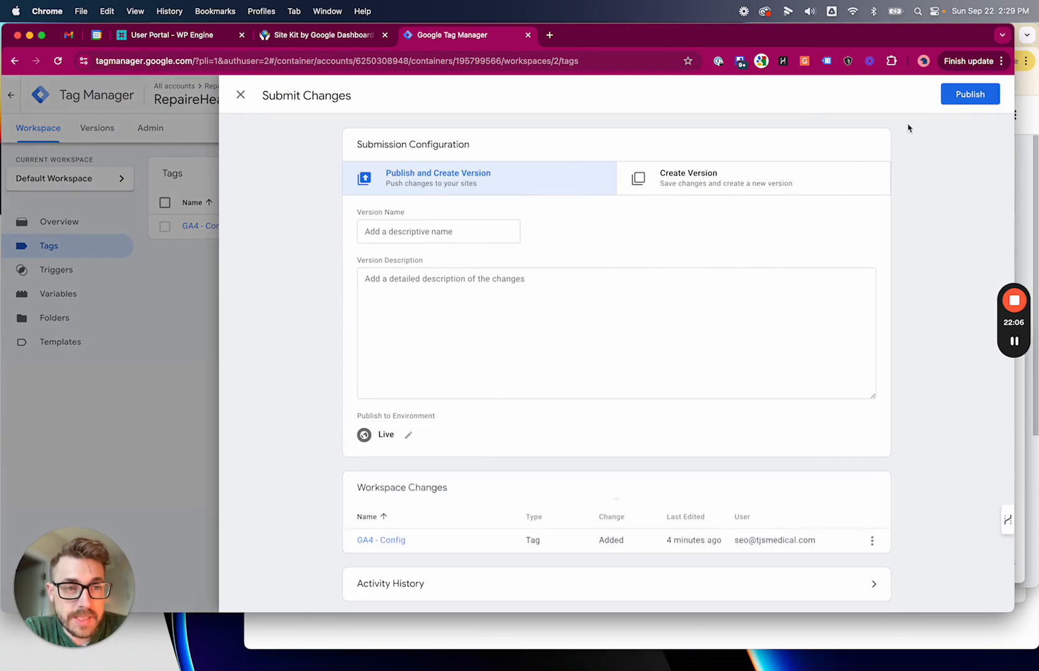
pyautogui.click(439, 231)
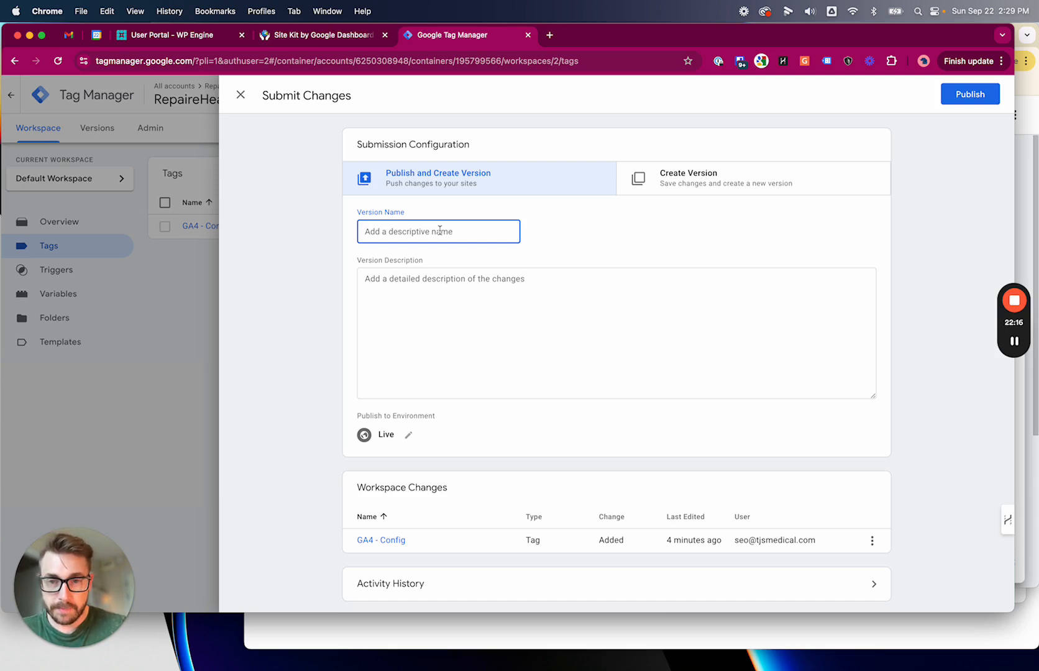
pyautogui.write('G')
pyautogui.press('BackSpace')
pyautogui.write('New GA4 Conf')
pyautogui.press('BackSpace')
pyautogui.press('BackSpace')
pyautogui.press('BackSpace')
pyautogui.press('BackSpace')
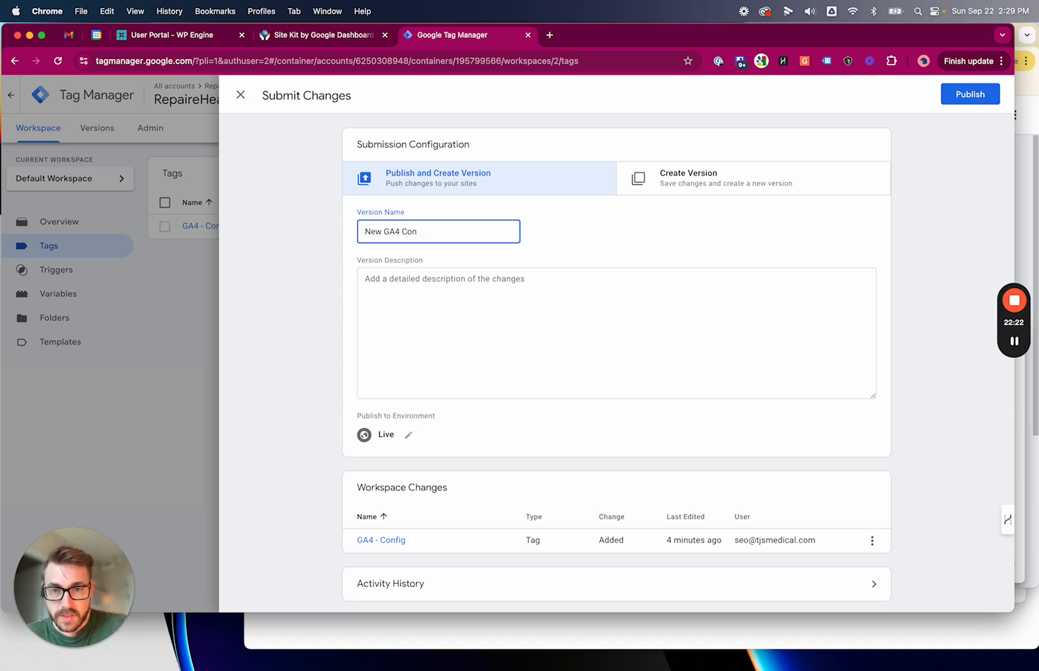
pyautogui.write('Tag Configurar')
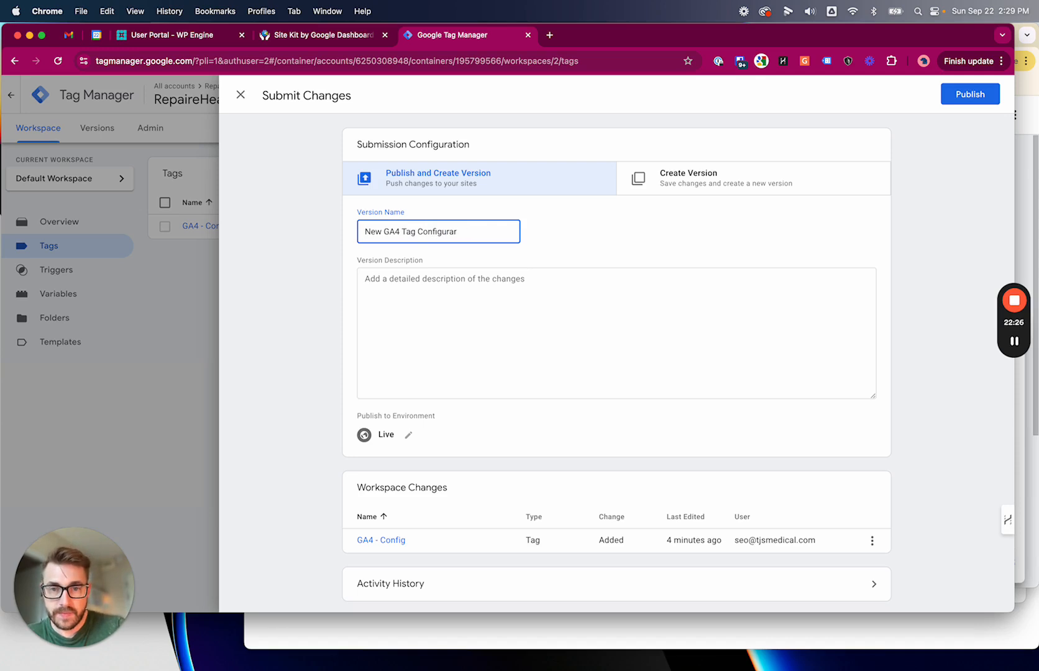
pyautogui.write('tionn')
# Describe the version as "Add GA4 tag", publish it to the Live environment and close the version summary.
pyautogui.click(460, 334)
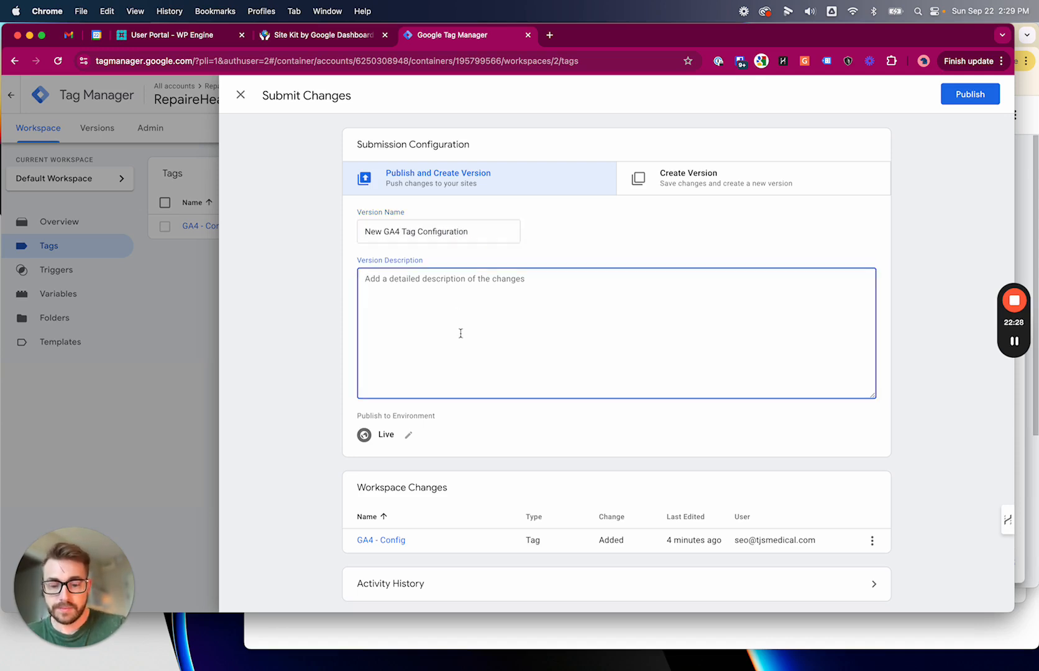
pyautogui.write('Ad')
pyautogui.write('d Tag')
pyautogui.press('BackSpace')
pyautogui.press('BackSpace')
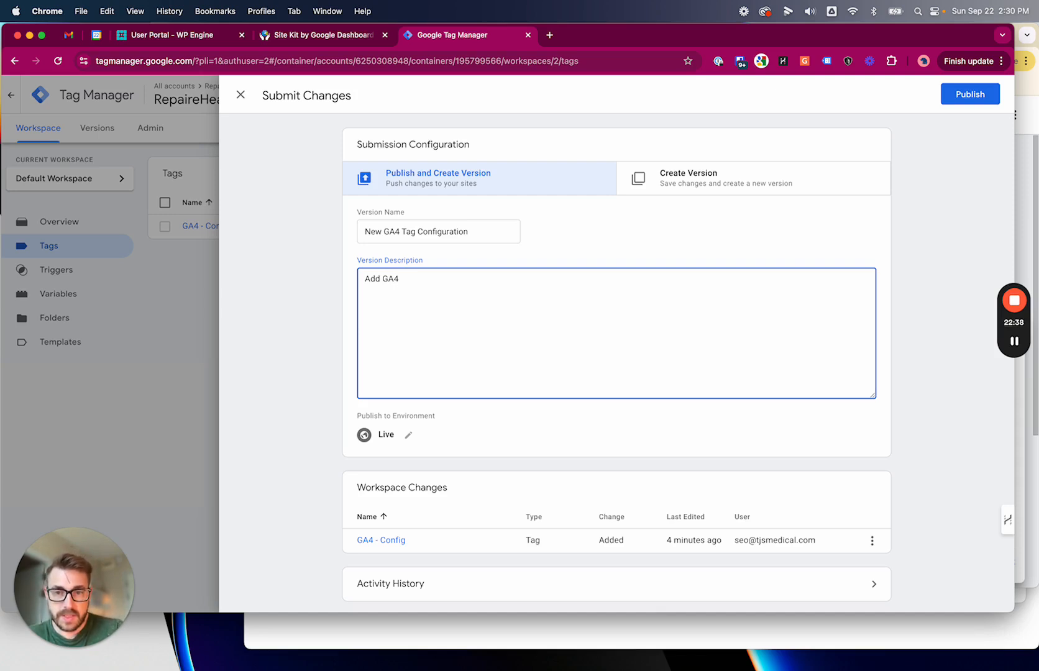
pyautogui.write('tag')
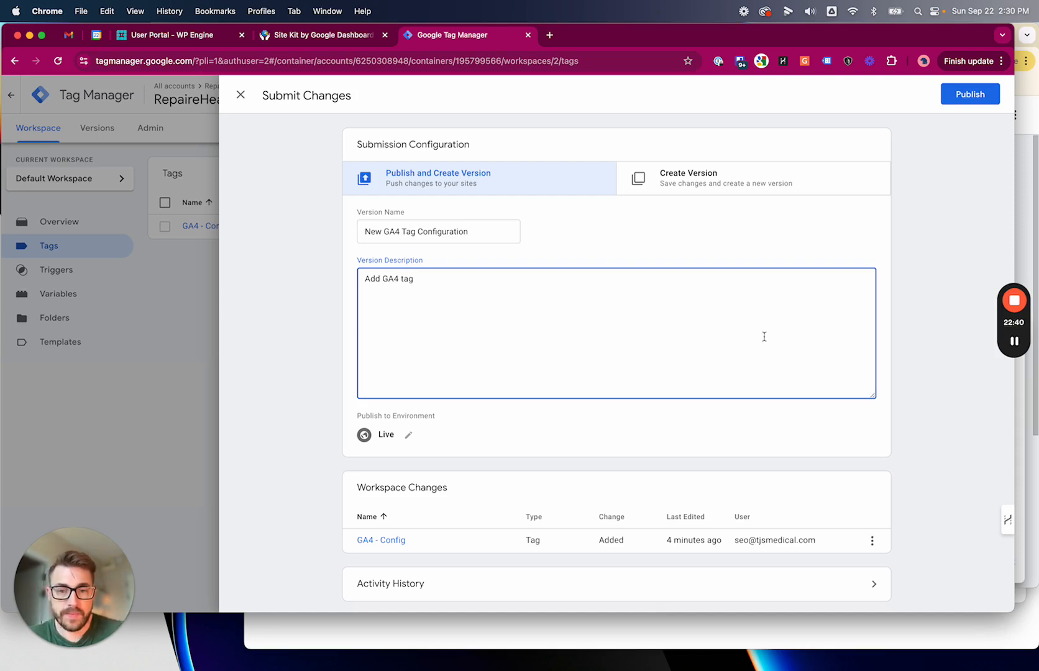
pyautogui.click(950, 104)
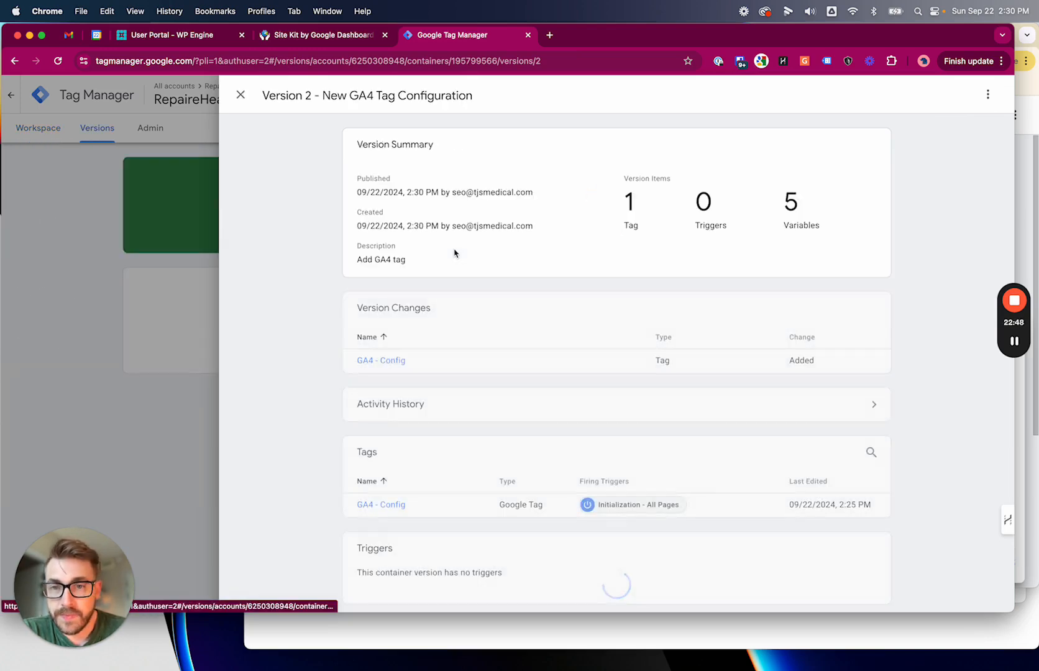
pyautogui.click(240, 95)
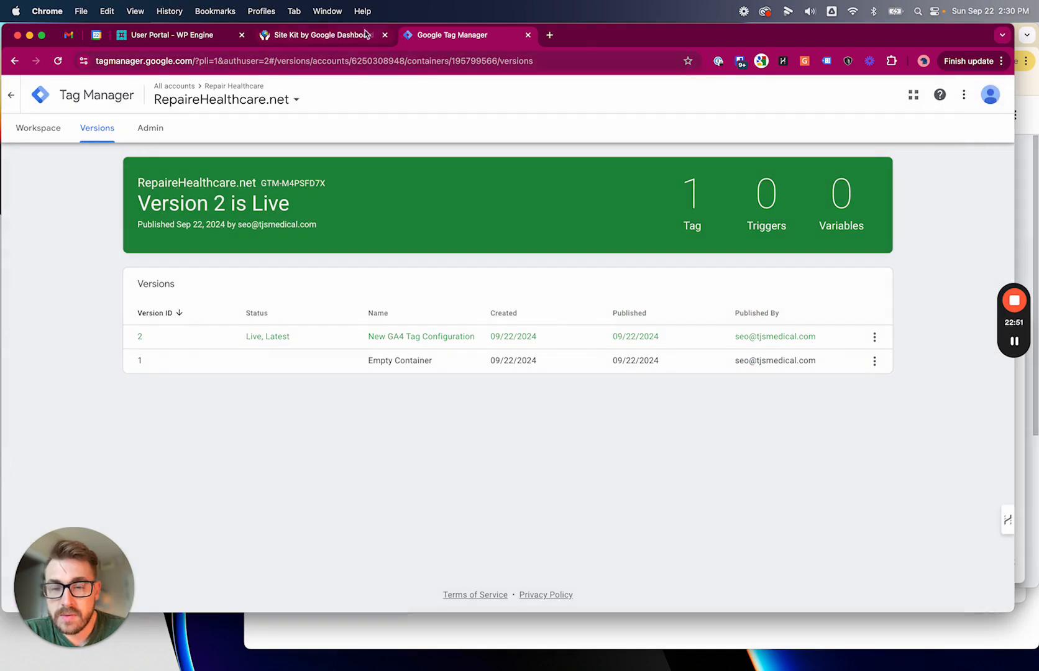
# Close Tag Manager and return to the Site Kit dashboard in WordPress.
pyautogui.click(316, 36)
pyautogui.scroll(2, 228, 243)
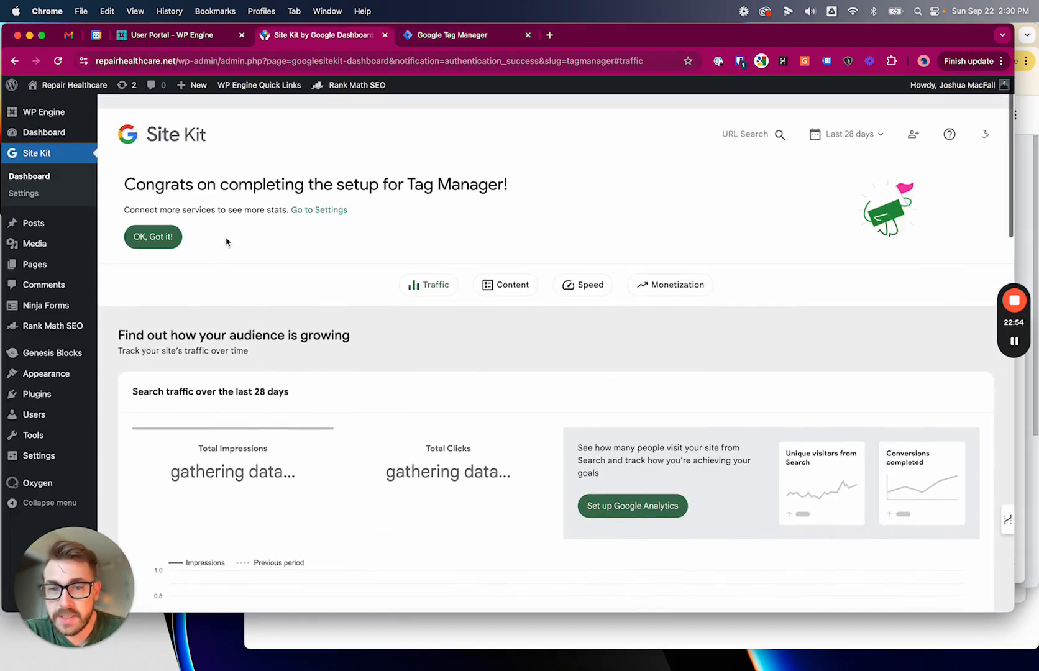
pyautogui.click(436, 37)
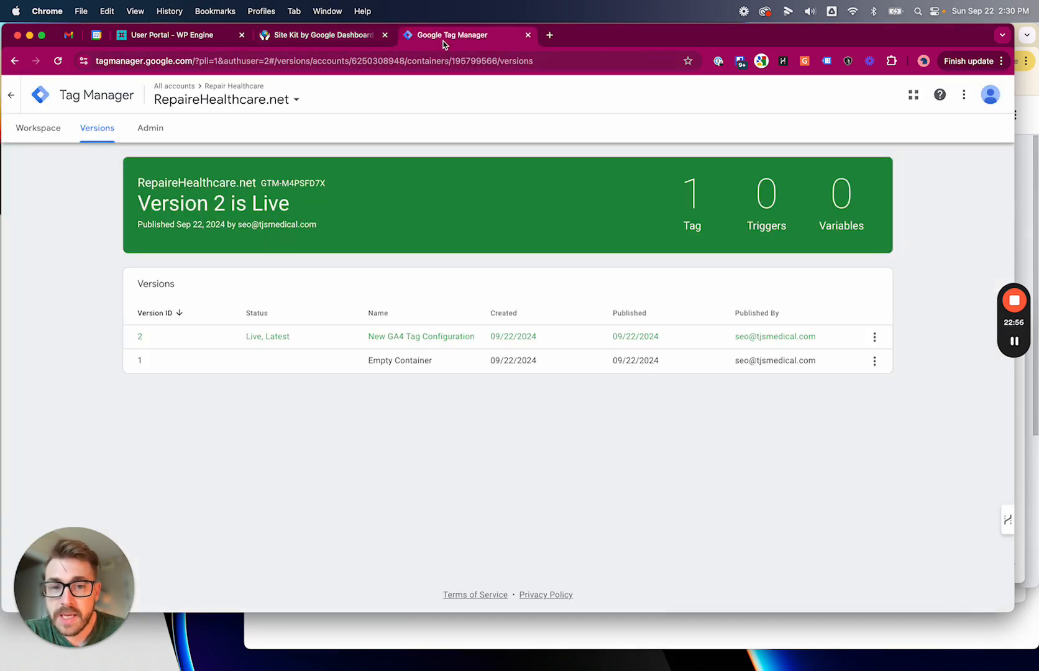
pyautogui.click(526, 36)
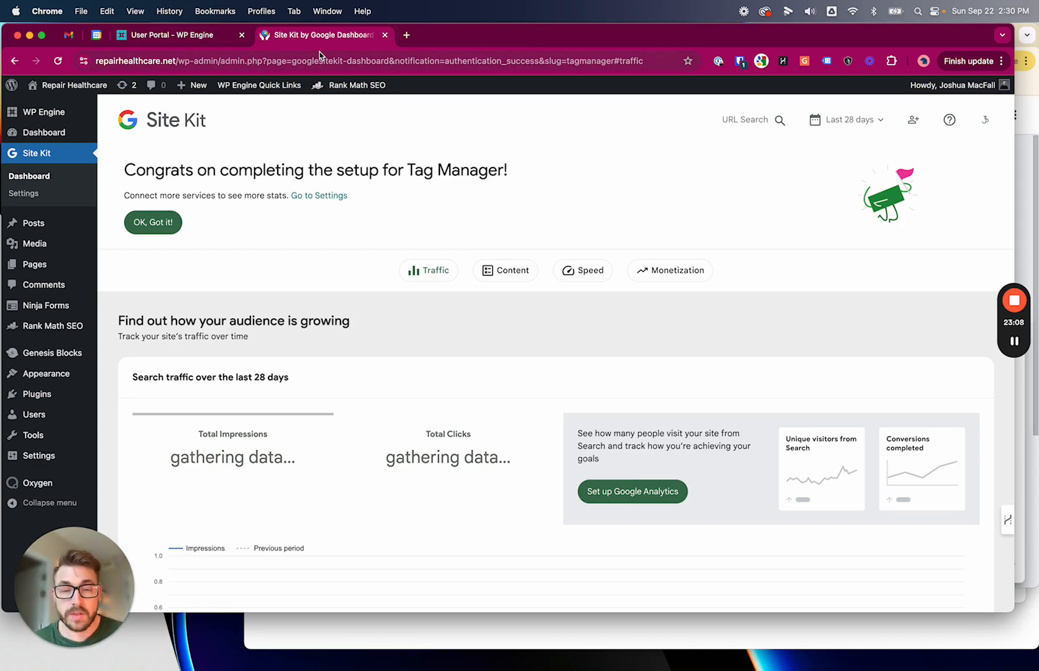
pyautogui.moveTo(91, 222)
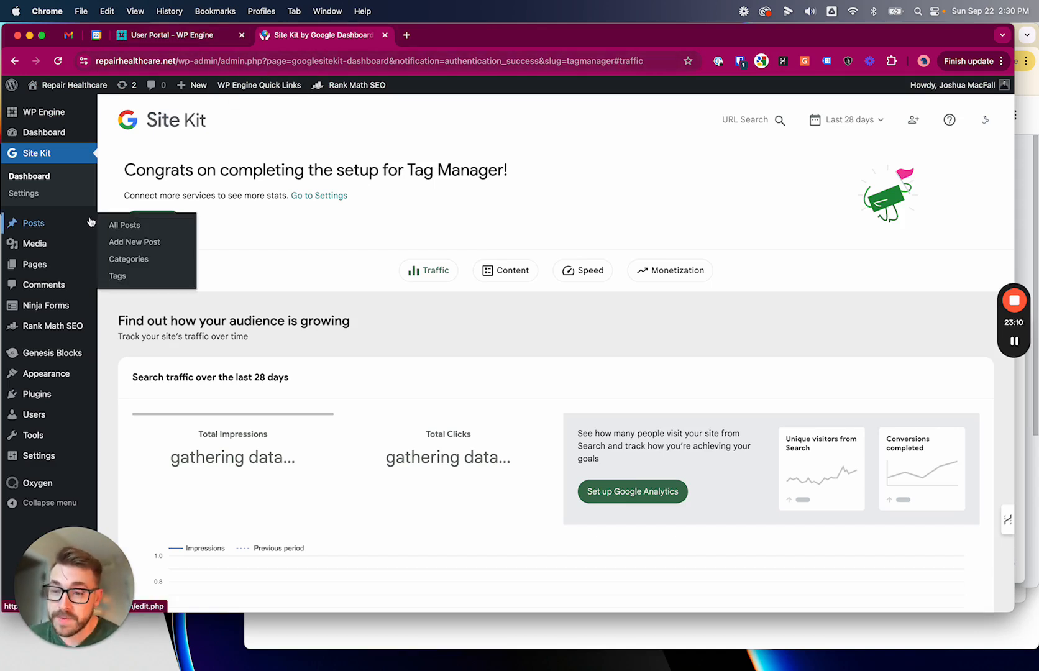